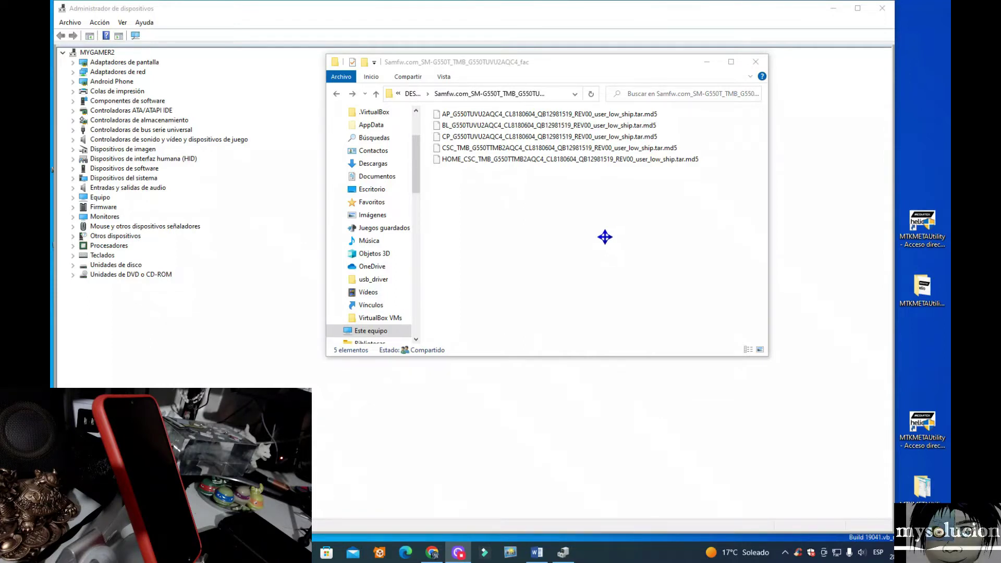
- Examine the AP, BL, CP, CSC and HOME_CSC firmware files in the Samfw.com_SM-G550T_TMB_G550TUVU2AQC4_fac folder, leaving the AP file selected
left_click(556, 113)
left_click(557, 125)
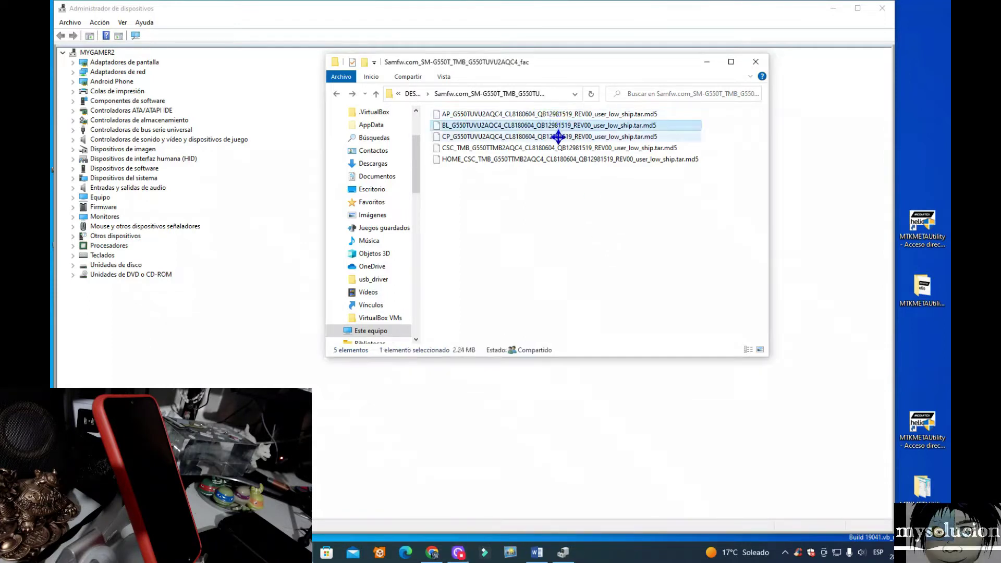
left_click(559, 136)
left_click(561, 147)
left_click(562, 159)
left_click(564, 114)
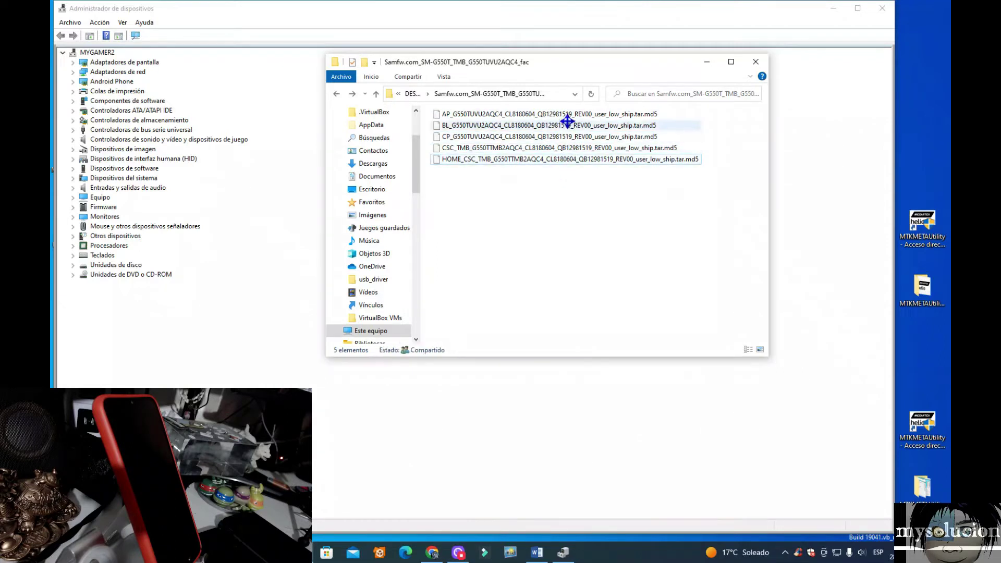
left_click(566, 125)
left_click(566, 137)
left_click(566, 147)
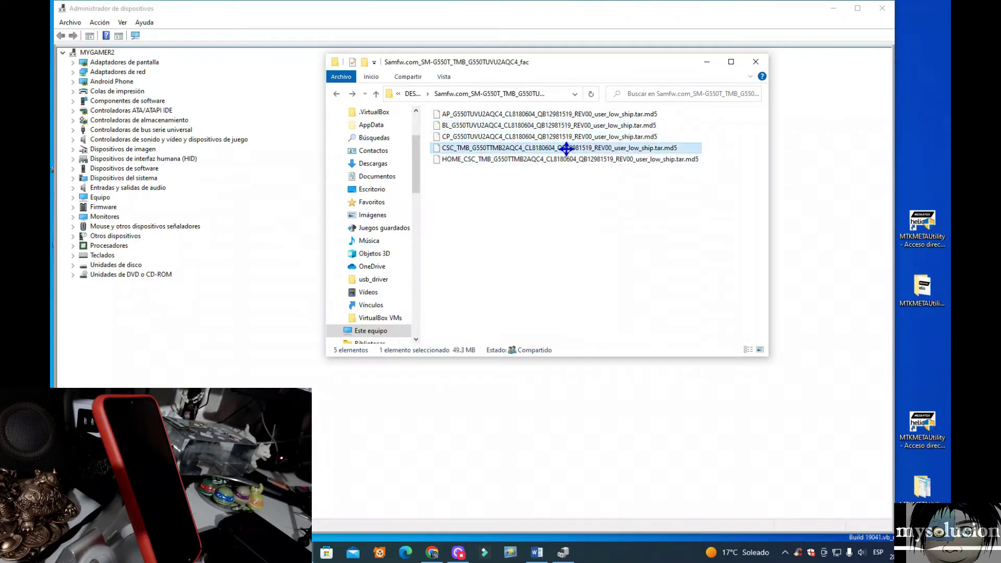
left_click(568, 159)
left_click(585, 271)
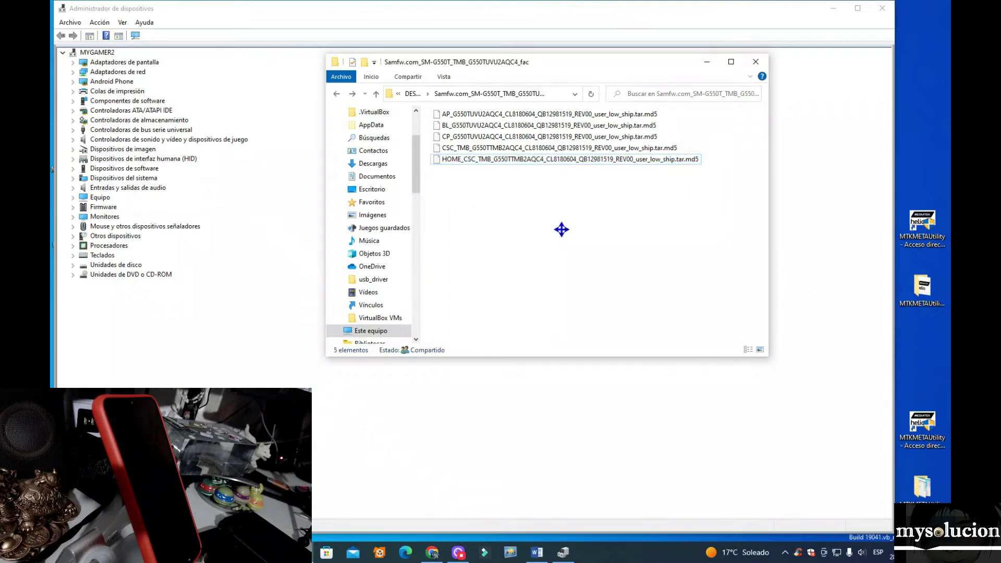
left_click(554, 114)
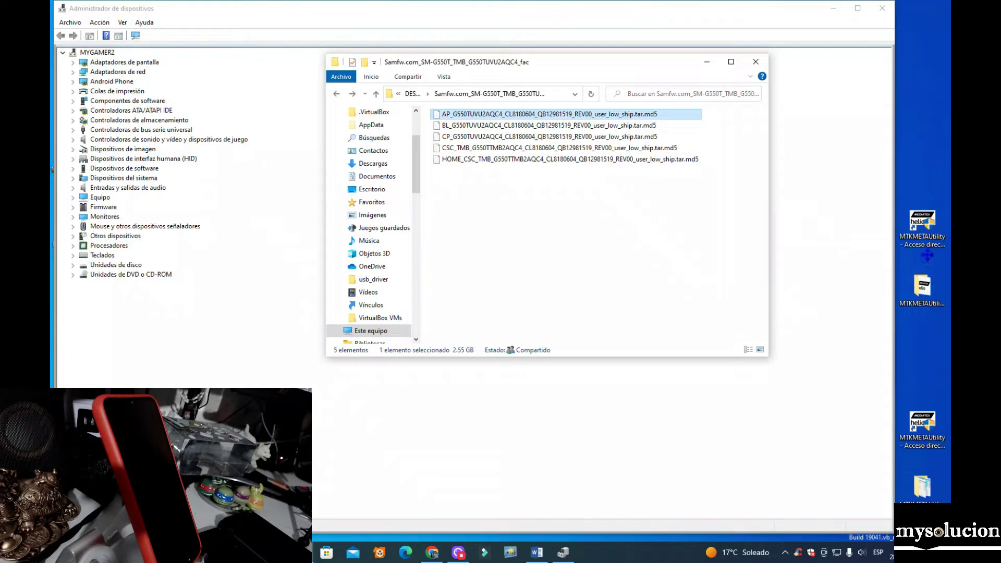
- Run the desktop shortcut "MTKMETAUtility - Acceso directo (3)" as administrator, open its Ext4 Explorer and select /root
right_click(922, 433)
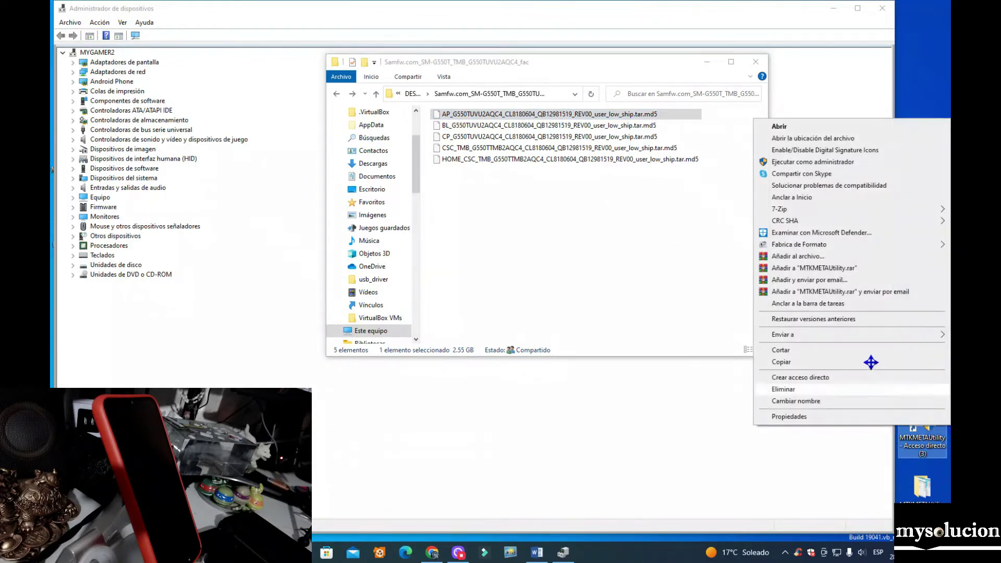
left_click(798, 161)
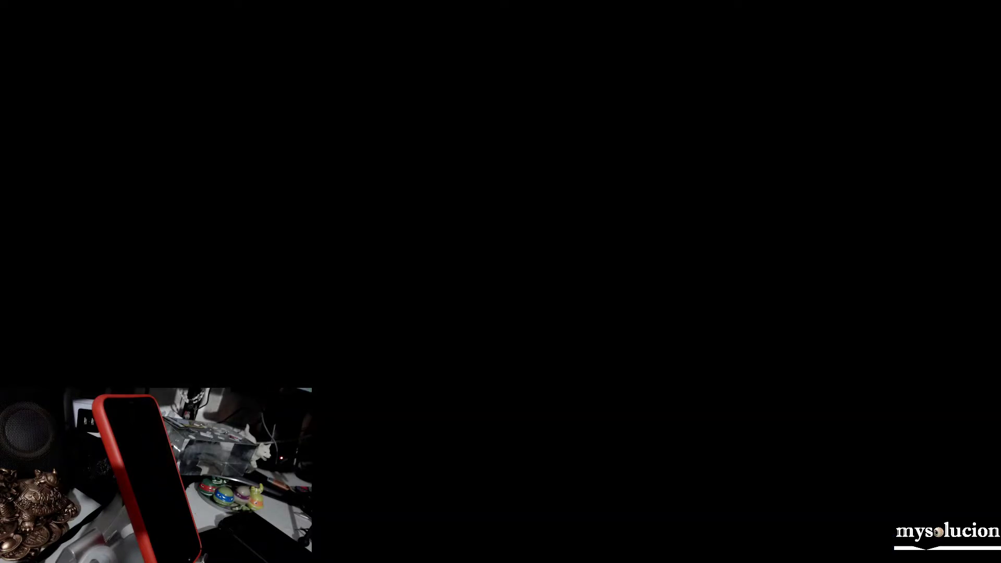
left_click(483, 351)
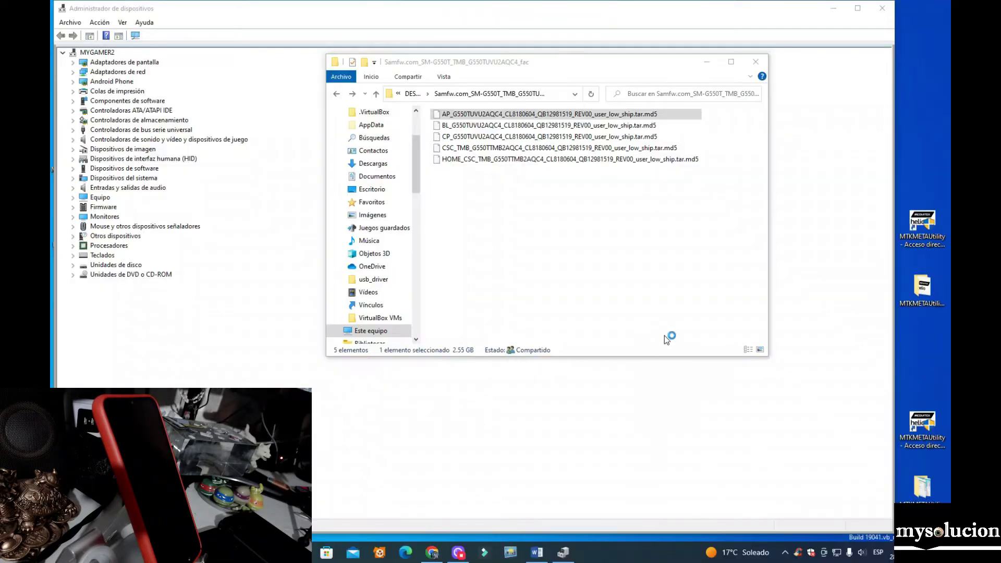
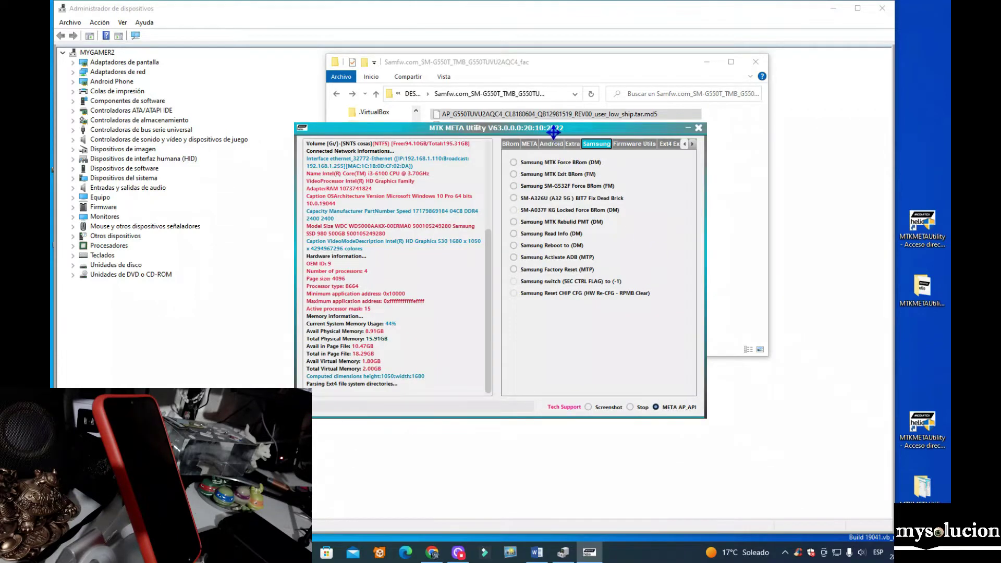
left_click_drag(554, 132, 581, 94)
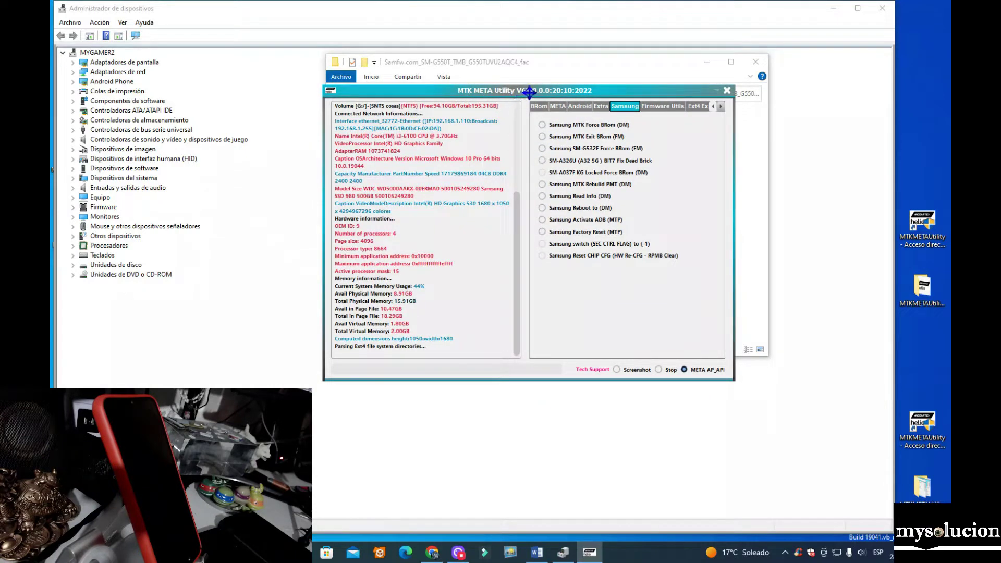
left_click(696, 107)
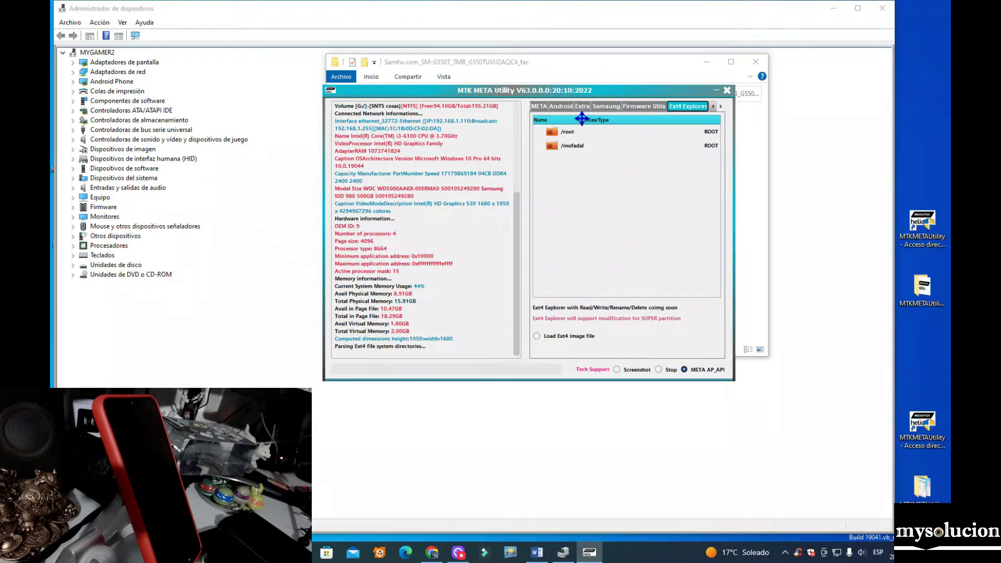
left_click(567, 131)
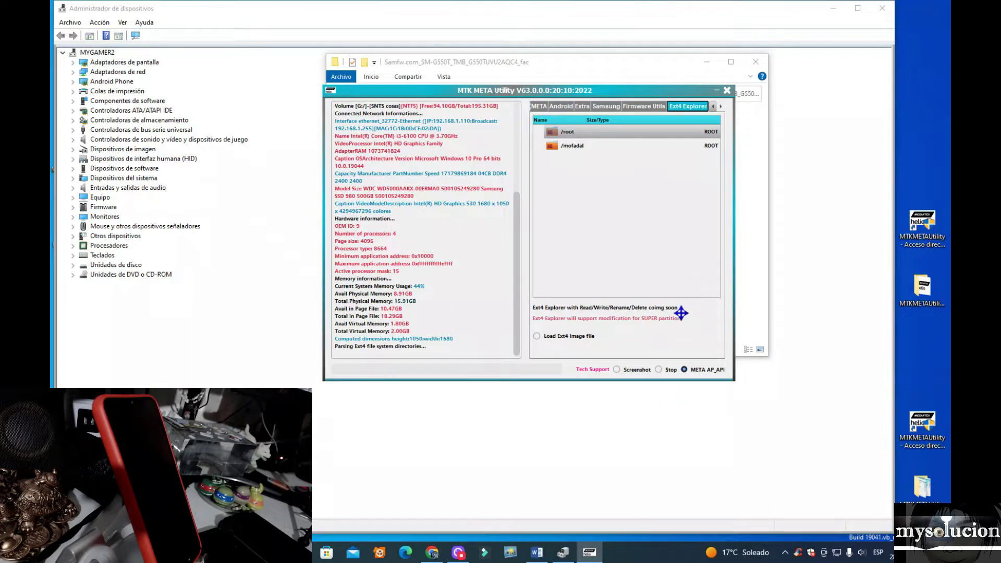
- Try to load an Ext4 image file from the Samfw.com_SM-G550T_TMB_G550TUVU2AQC4_fac folder in DESCARGAS 2021 on drive G:
left_click(537, 337)
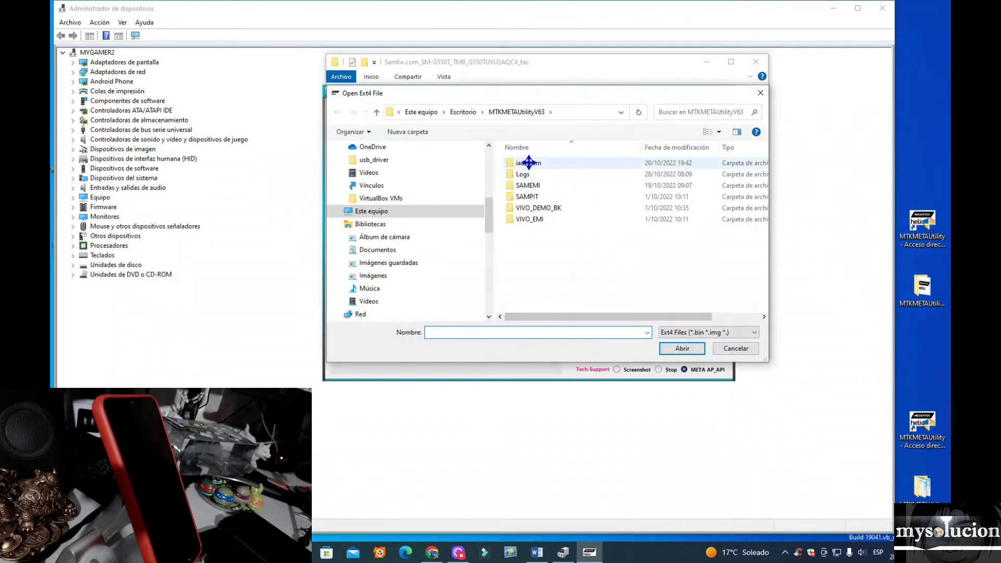
left_click(380, 211)
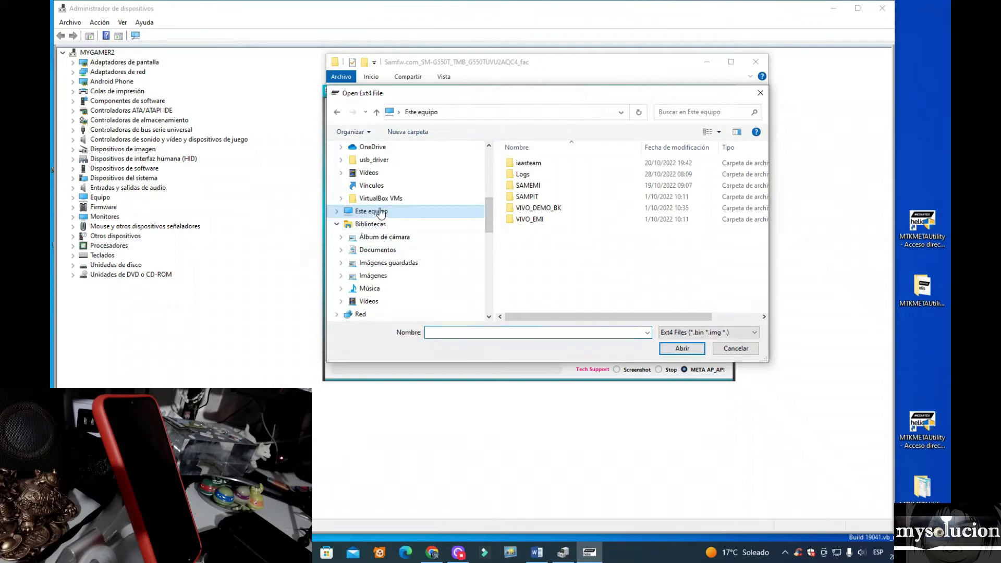
scroll(558, 261, "down", 3)
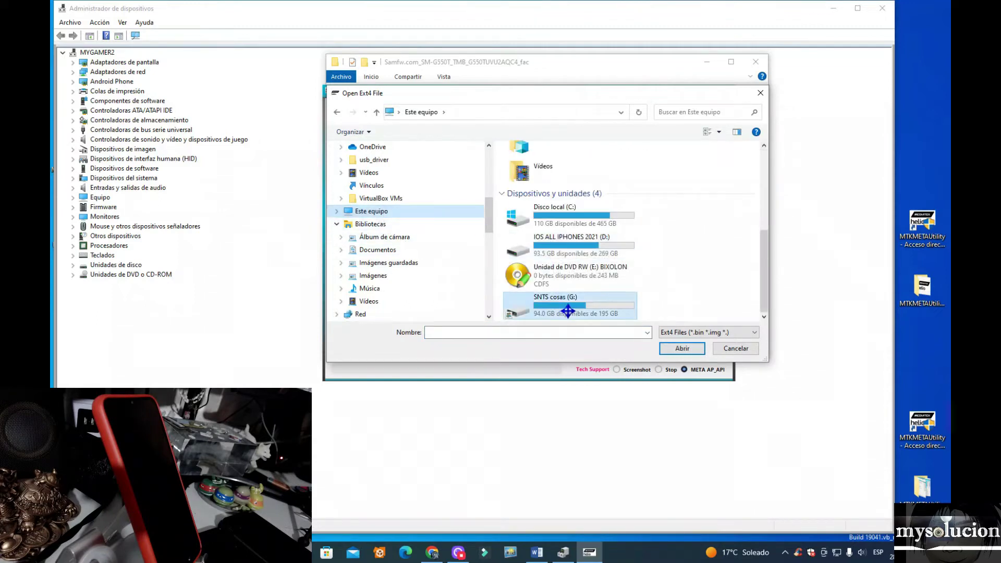
double_click(568, 311)
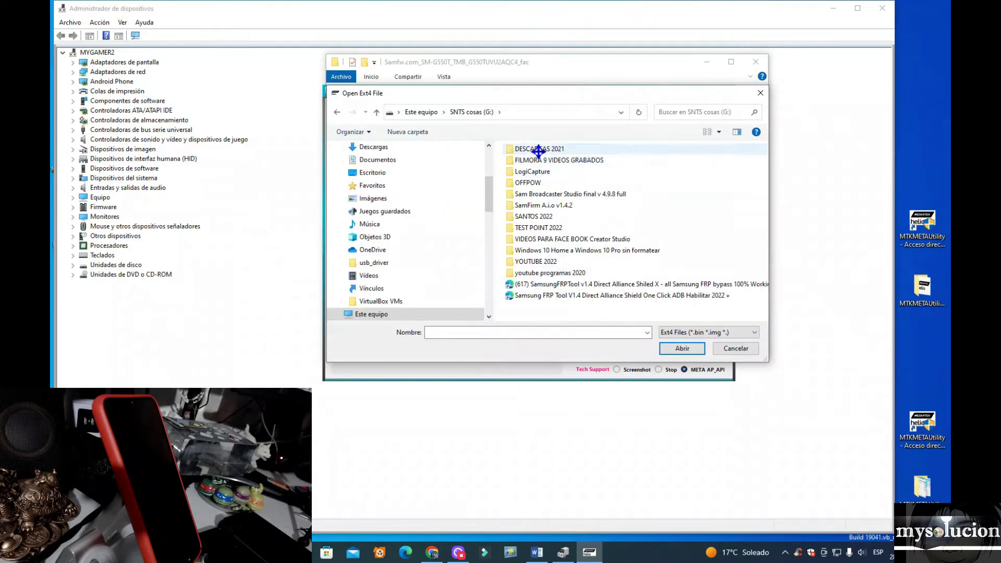
double_click(537, 150)
scroll(572, 234, "down", 5)
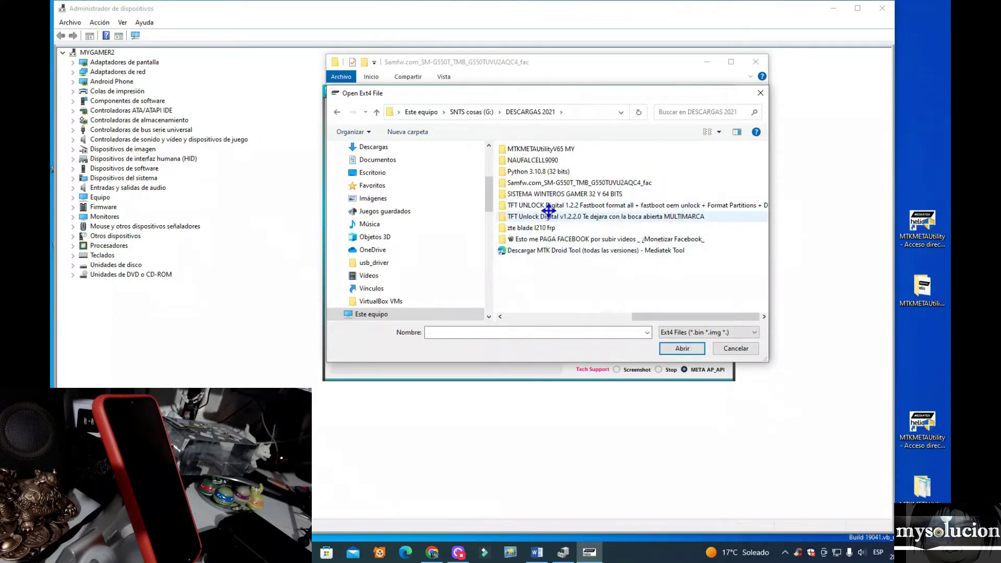
double_click(553, 183)
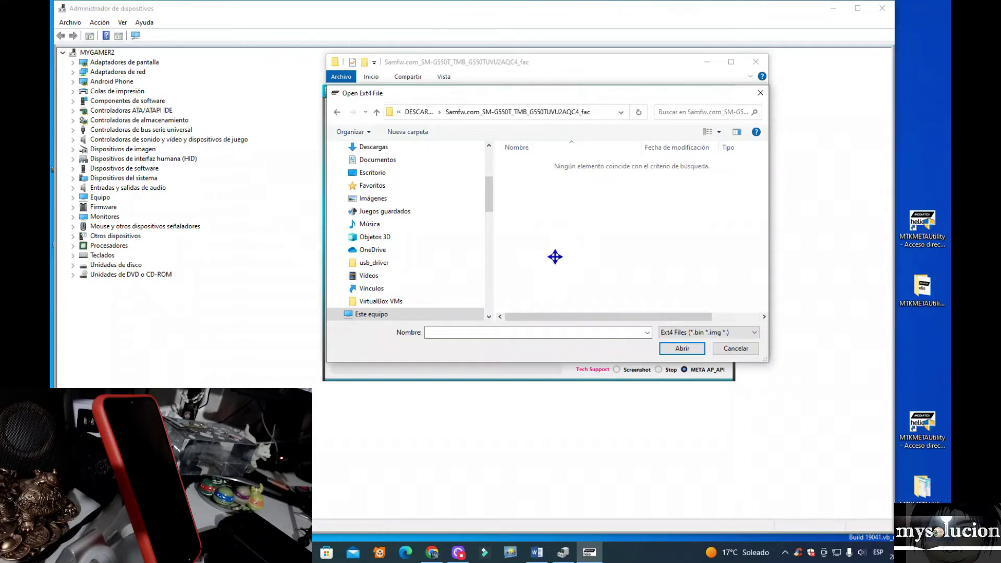
left_click_drag(555, 256, 410, 129)
left_click(409, 128)
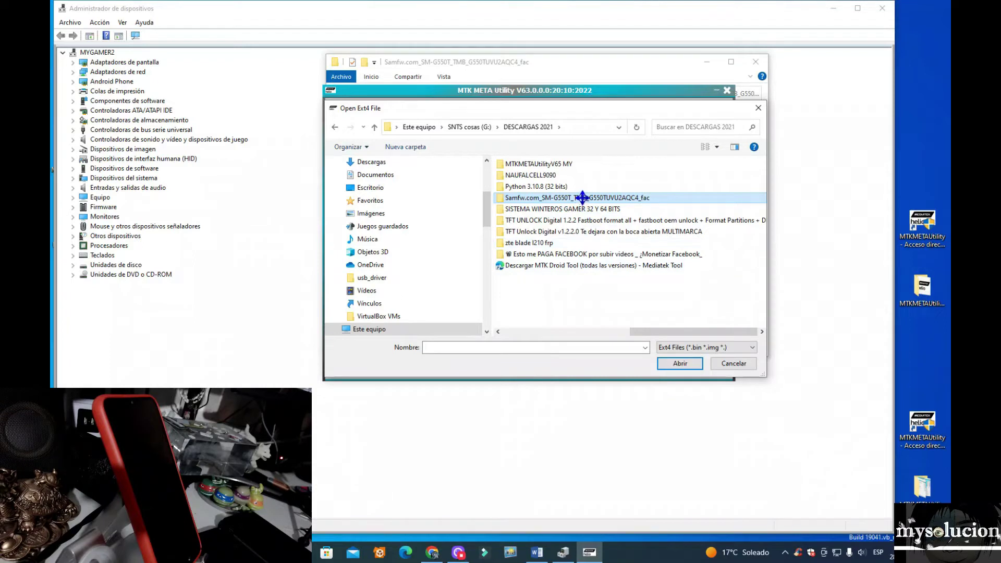
double_click(583, 198)
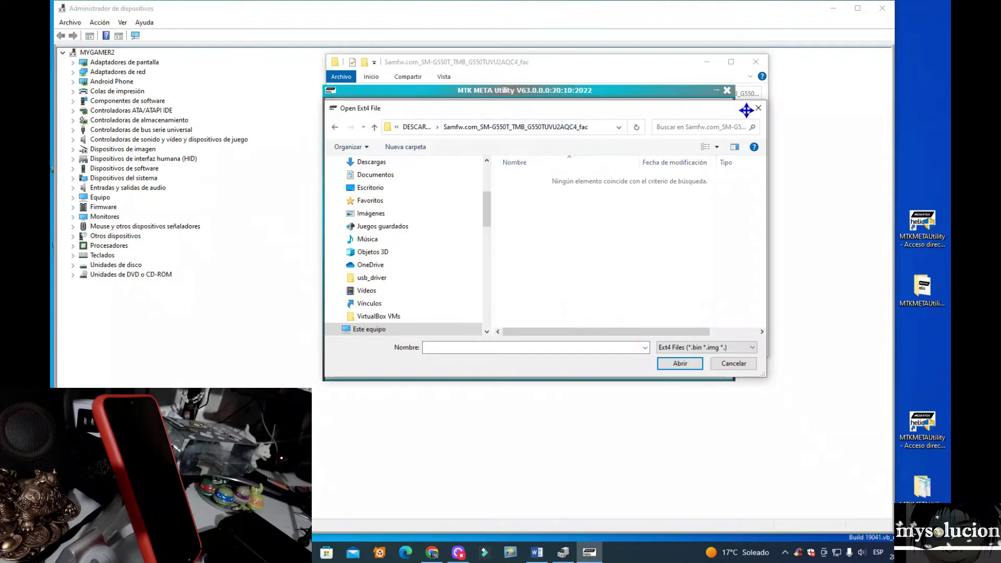
left_click(758, 109)
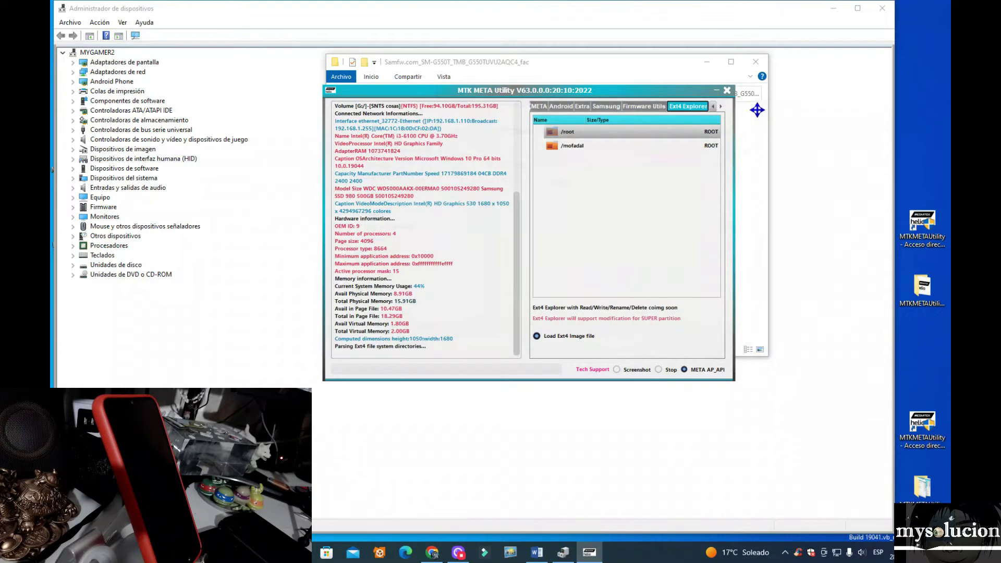
- Return to the Samsung firmware folder and select the AP_G550TUVU2AQC4 file without renaming it
left_click(593, 80)
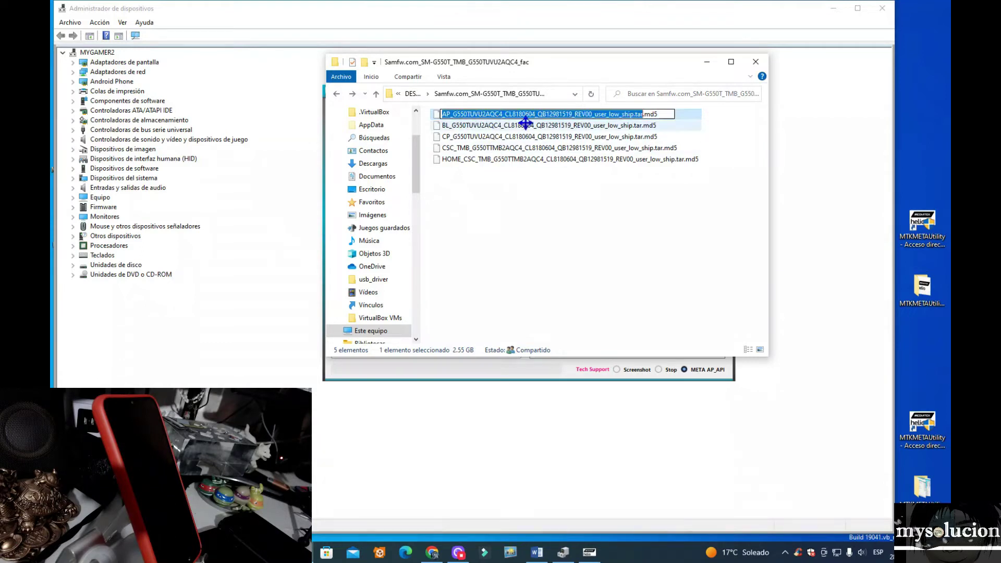
left_click(526, 125)
left_click(488, 116)
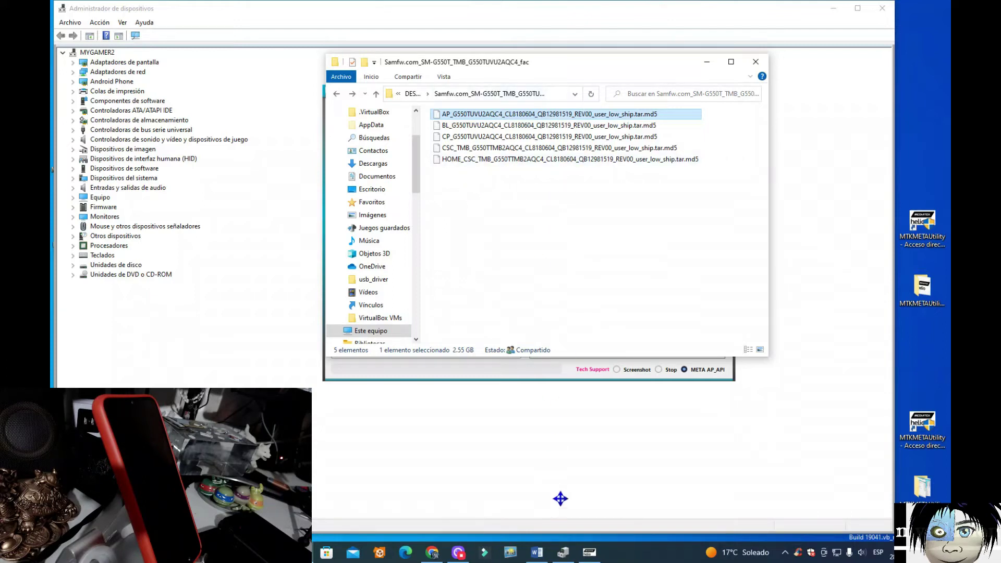
- Switch to the Word document and highlight "img.ext4" in the "ODIN Error System.img.ext4" heading
left_click(542, 552)
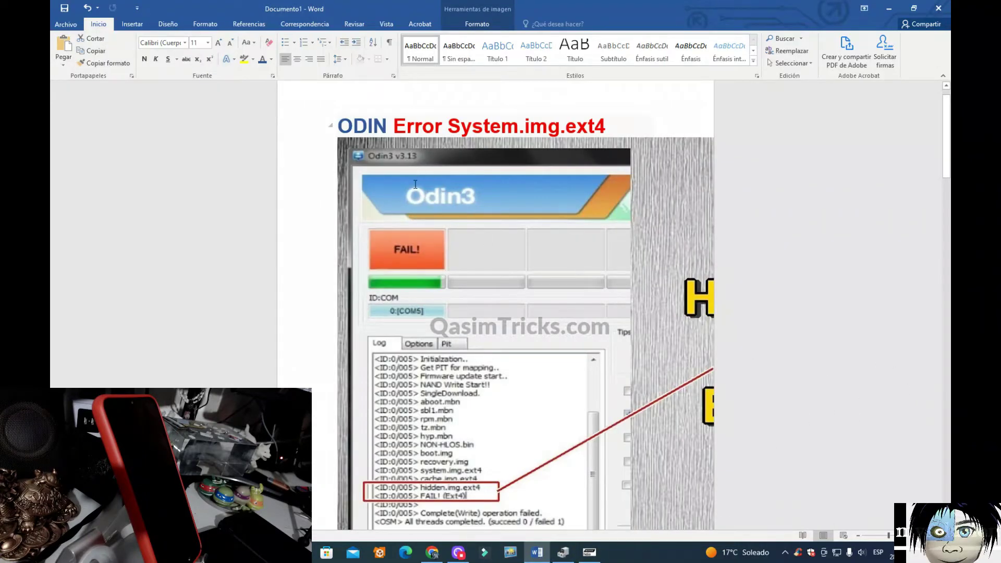
scroll(416, 184, "up", 1)
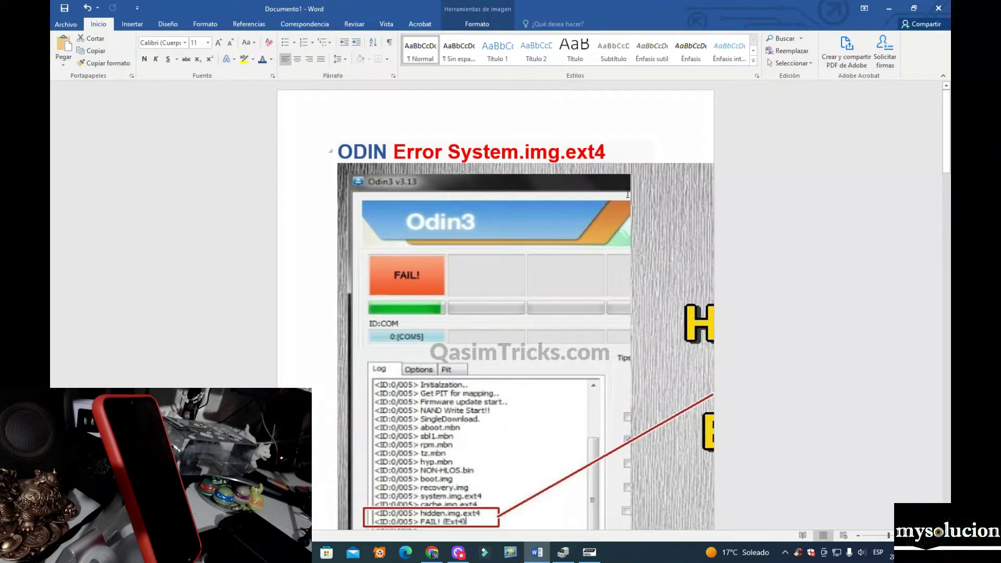
scroll(535, 170, "down", 1)
left_click_drag(613, 126, 525, 125)
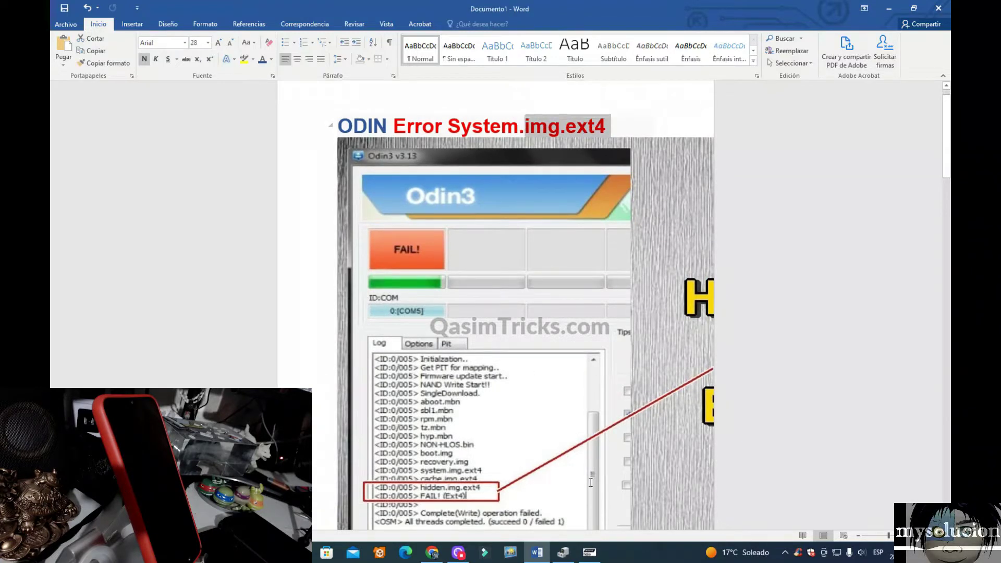
- Bring up the MTK META Utility window again and close it
left_click(590, 553)
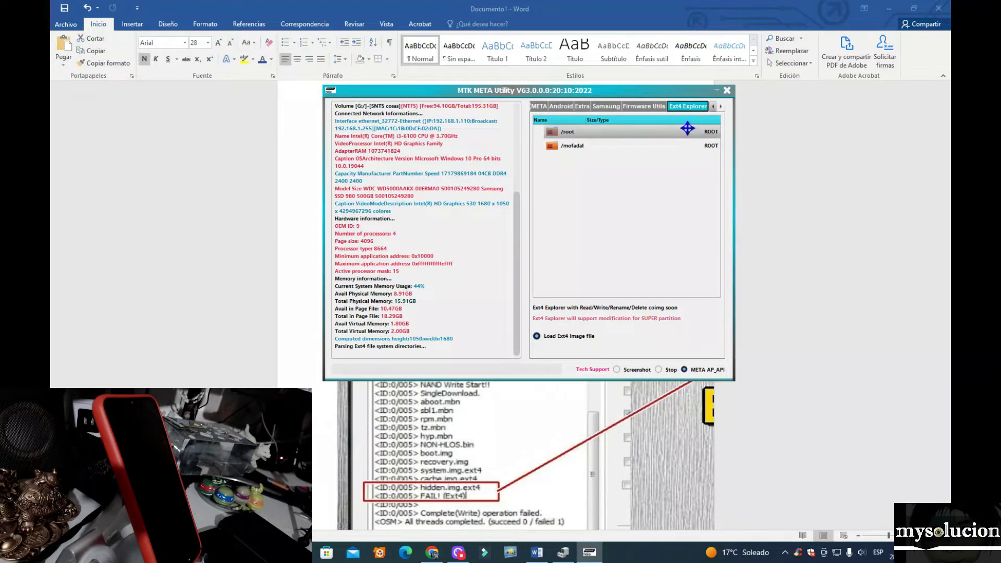
left_click(727, 90)
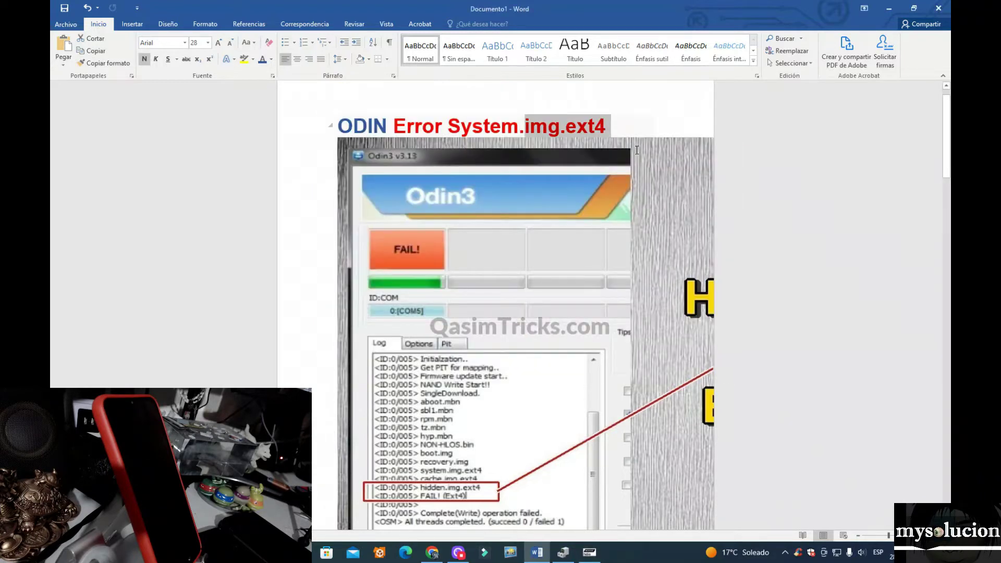
- Examine the Odin3 v3.13 failure screenshot in the Word document, from the heading to the last log lines
left_click(627, 130)
scroll(453, 391, "down", 5)
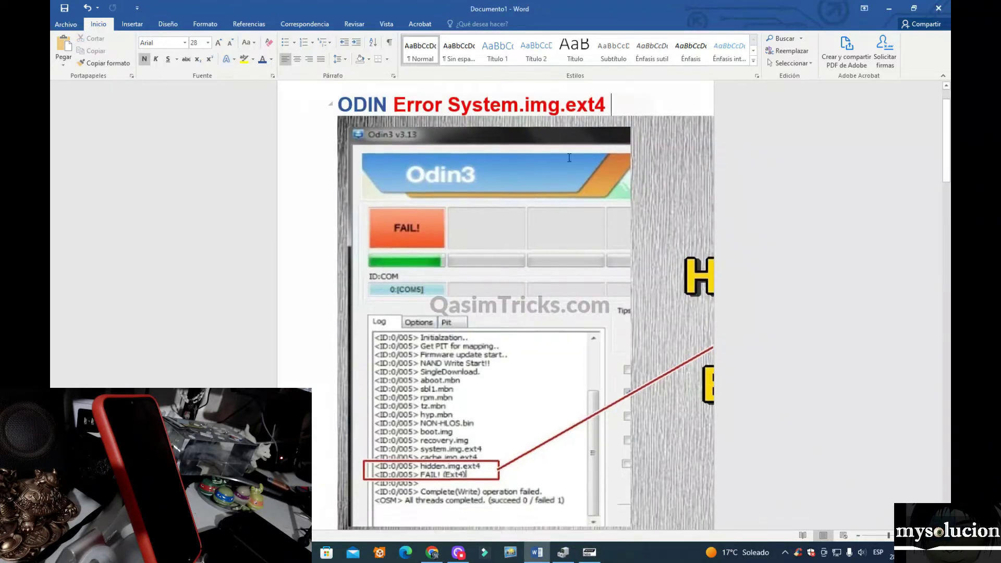
scroll(453, 390, "down", 1)
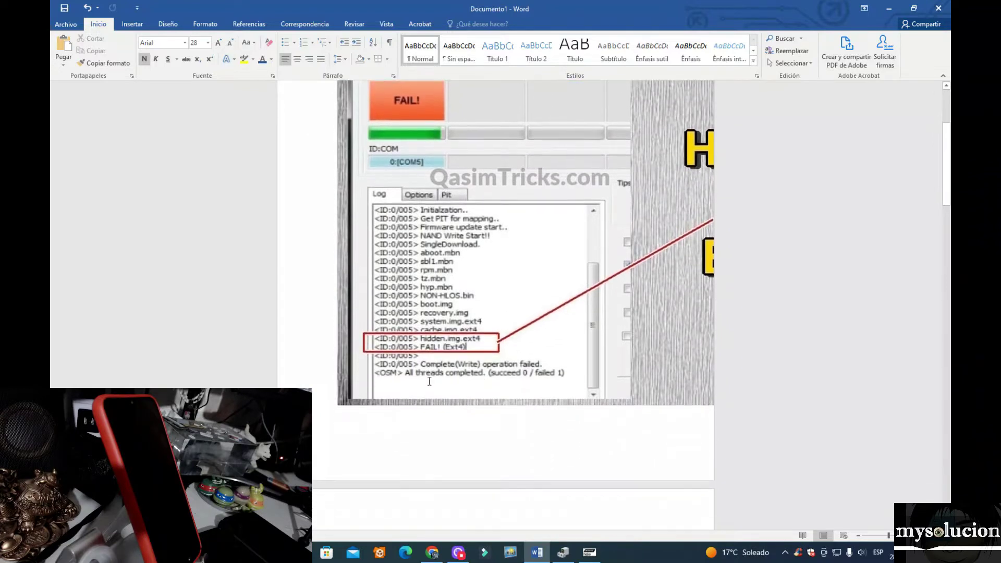
scroll(443, 346, "up", 5)
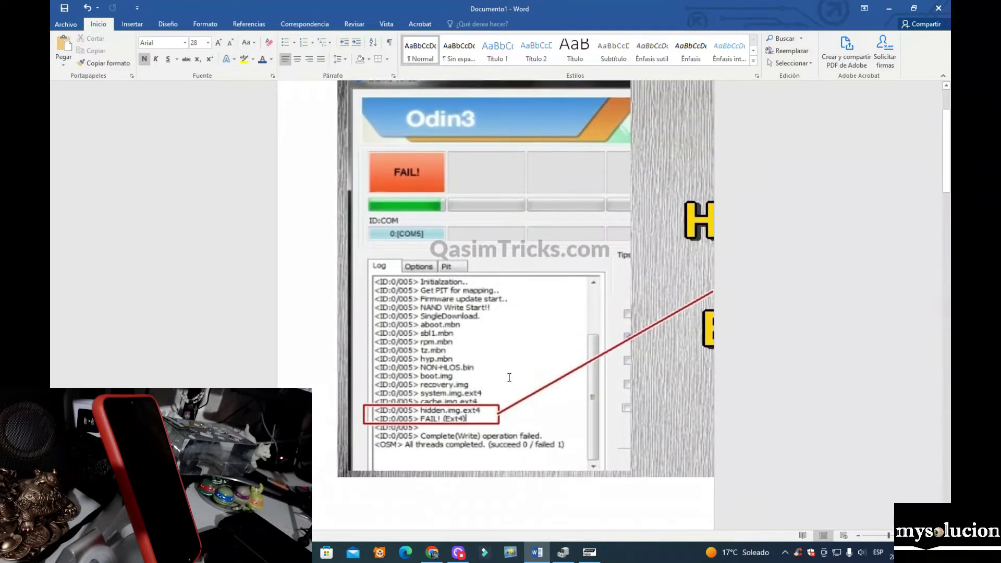
scroll(509, 378, "down", 2)
scroll(511, 384, "up", 2)
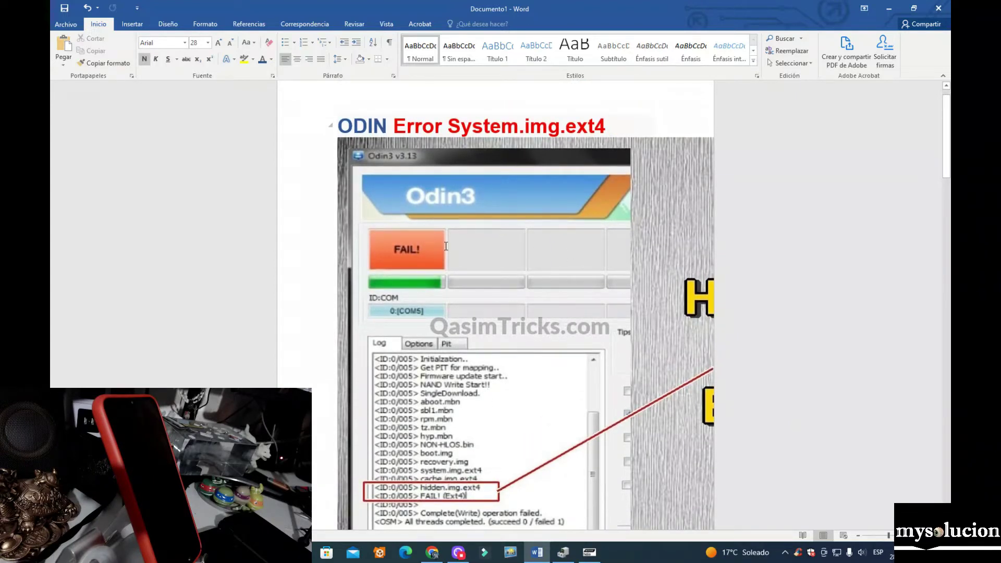
scroll(652, 208, "down", 6)
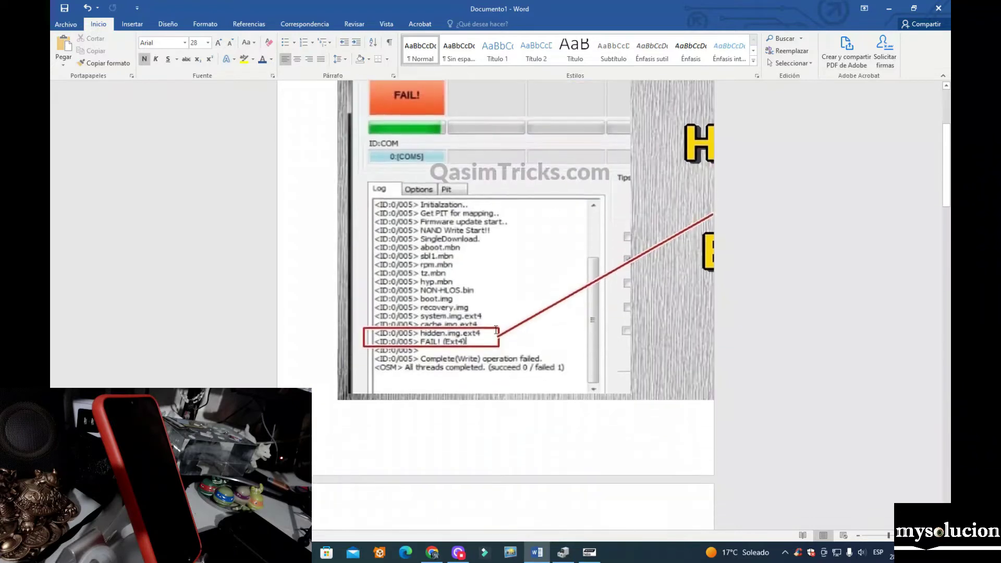
scroll(533, 369, "up", 4)
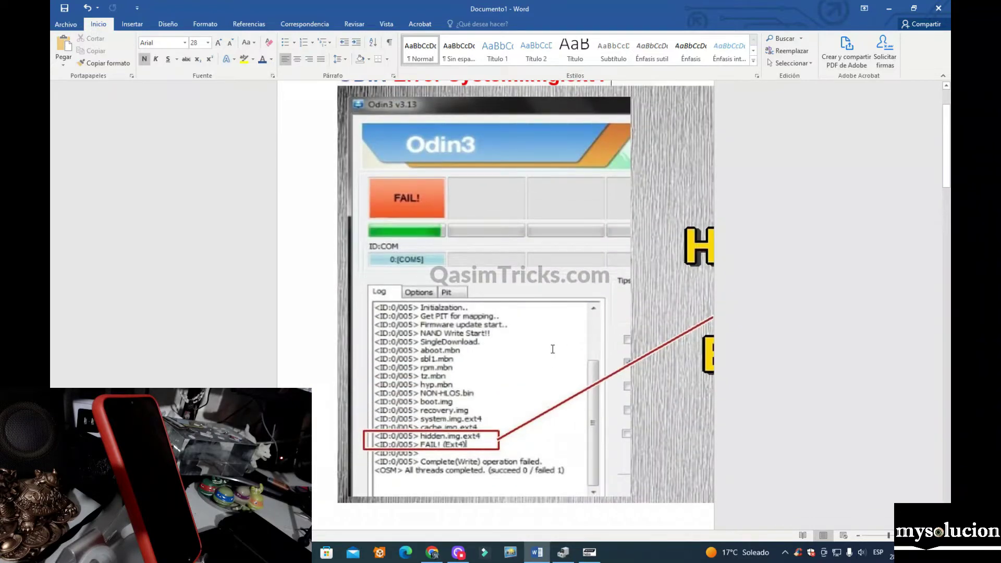
scroll(553, 349, "up", 2)
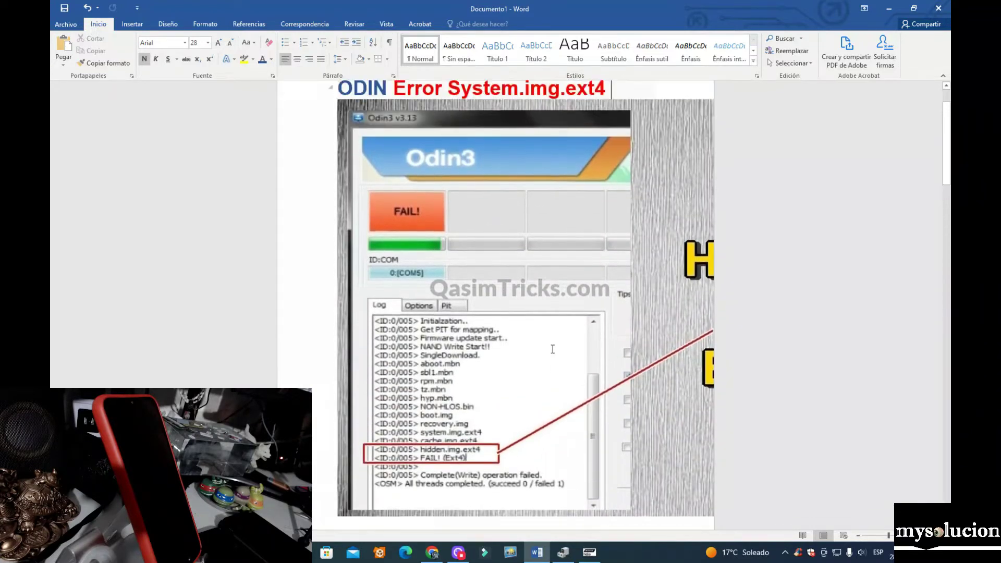
- Bring up the MTK META Utility's Ext4 Explorer over the Word document and dismiss it again
scroll(552, 349, "down", 2)
scroll(553, 349, "up", 2)
scroll(553, 349, "up", 1)
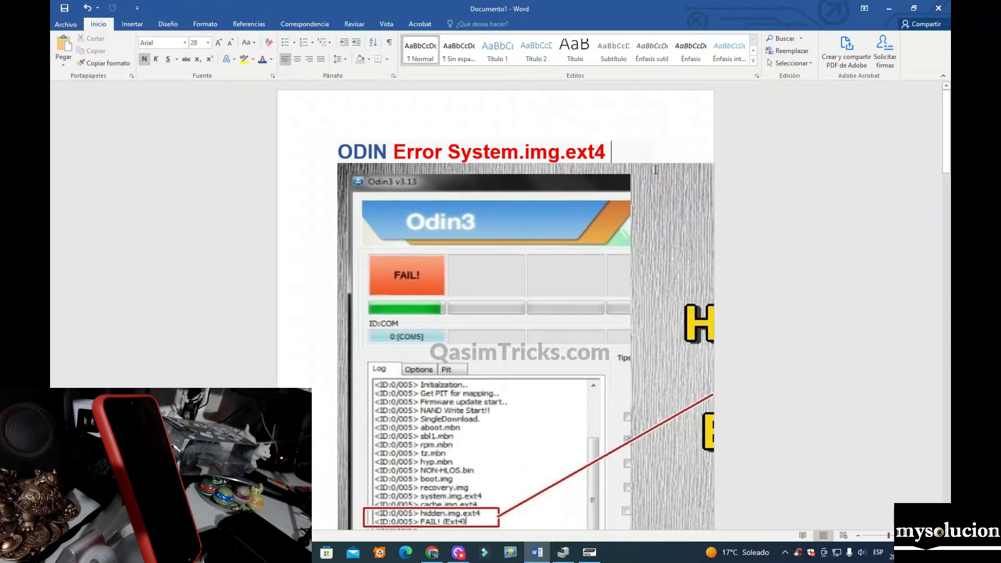
left_click(589, 553)
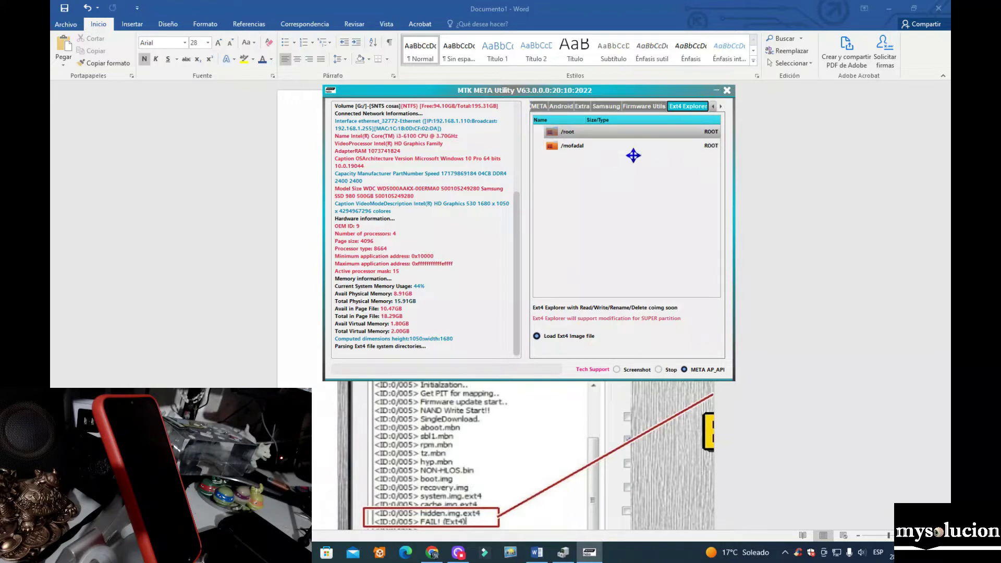
left_click(726, 90)
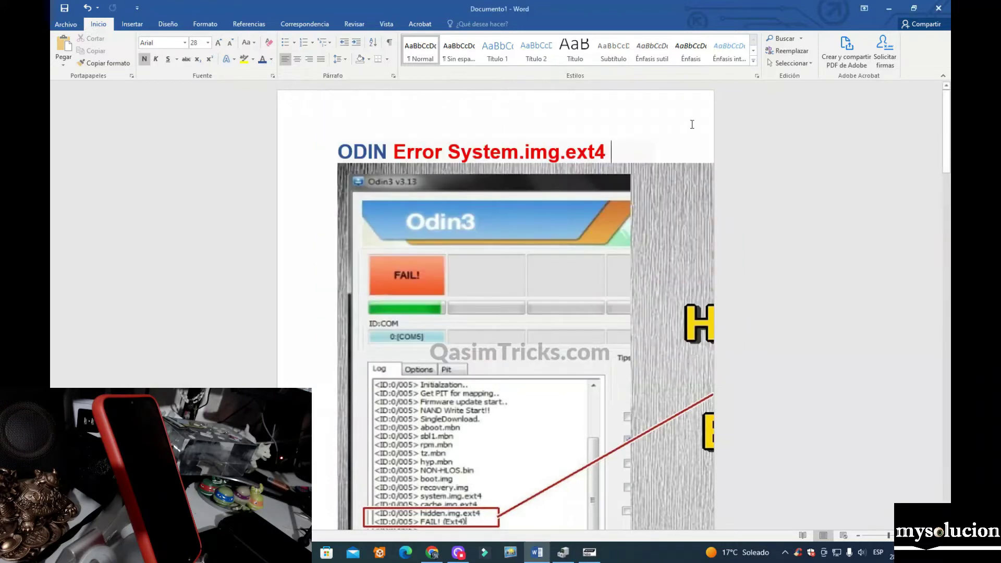
- Select the Odin3 screenshot in the Word document and examine its red-boxed hidden.img.ext4 and FAIL! (Ext4) log lines
scroll(652, 141, "down", 5)
scroll(600, 162, "up", 3)
scroll(561, 180, "down", 1)
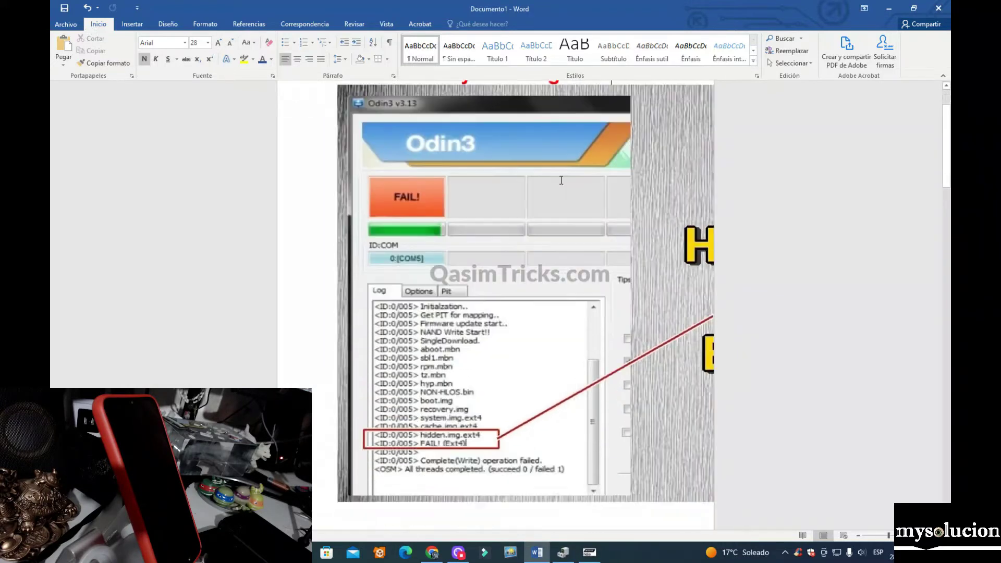
scroll(558, 209, "down", 3)
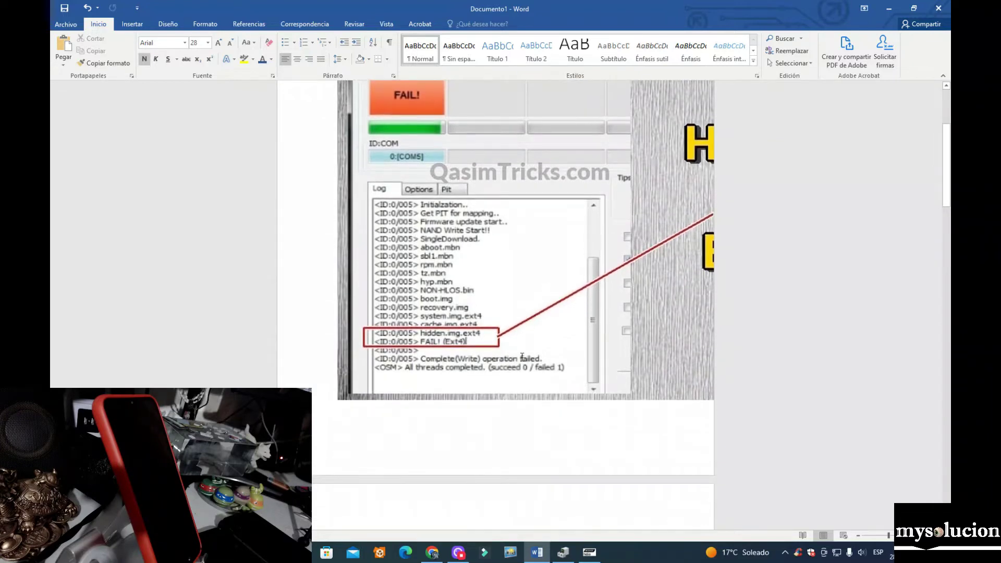
scroll(490, 365, "up", 1)
scroll(498, 358, "down", 1)
left_click(489, 318)
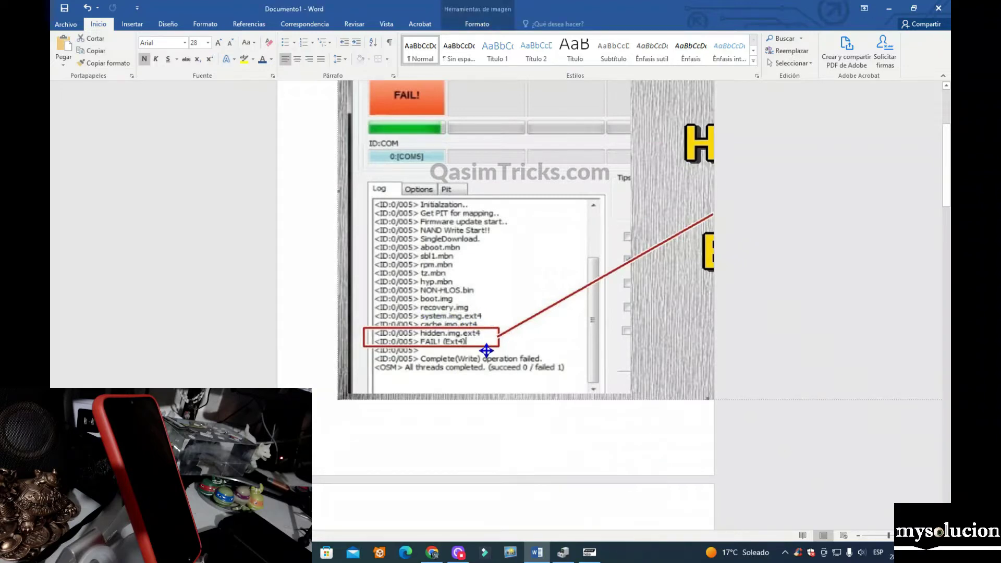
scroll(487, 350, "up", 4)
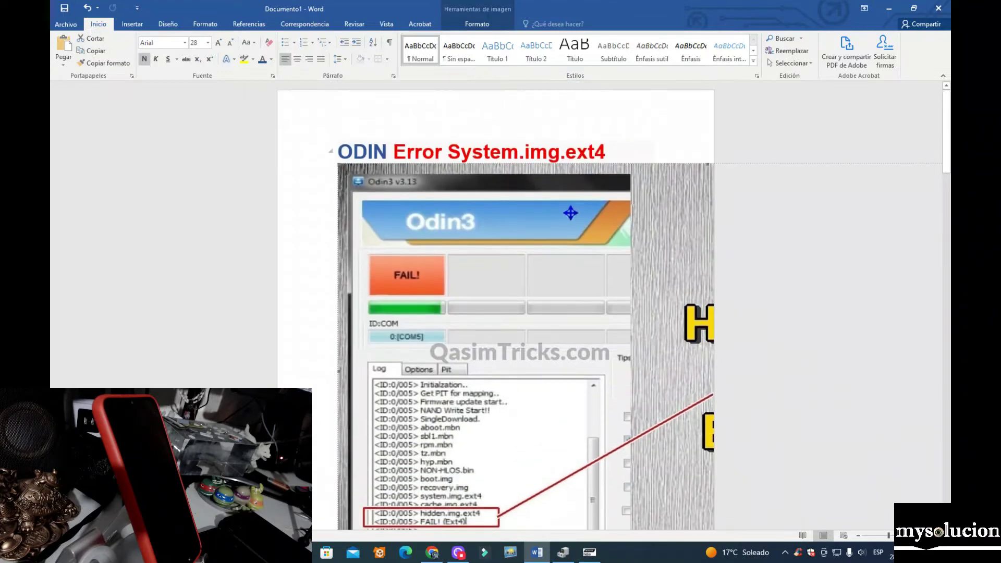
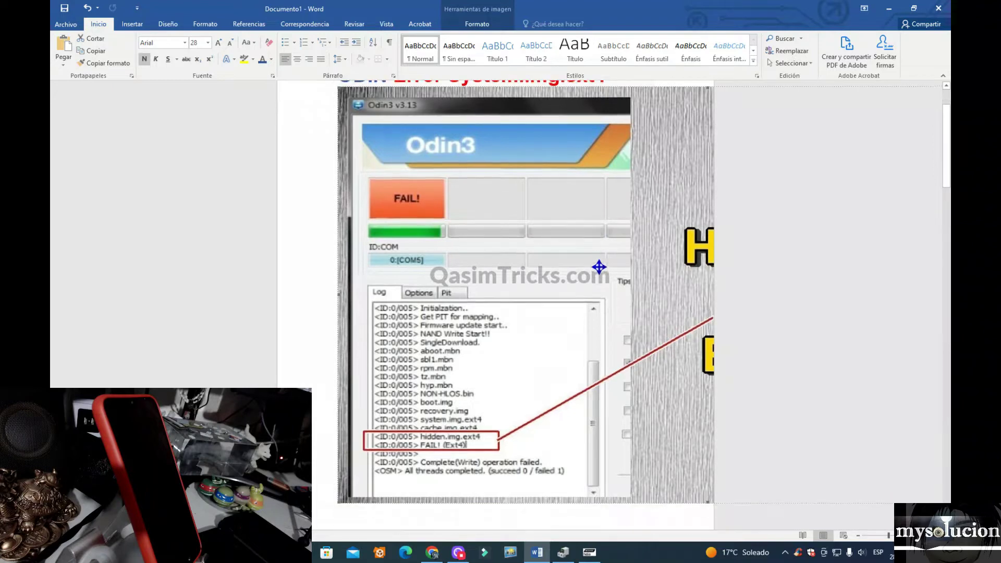
- Review the Odin3 failure screenshot again, from the FAIL! status to the final log lines
scroll(600, 266, "down", 2)
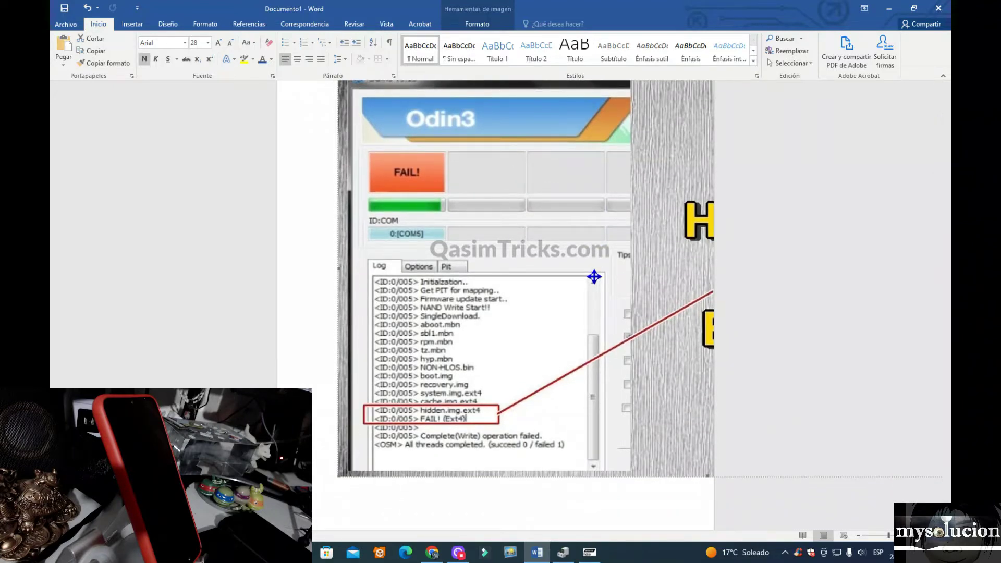
scroll(596, 282, "up", 1)
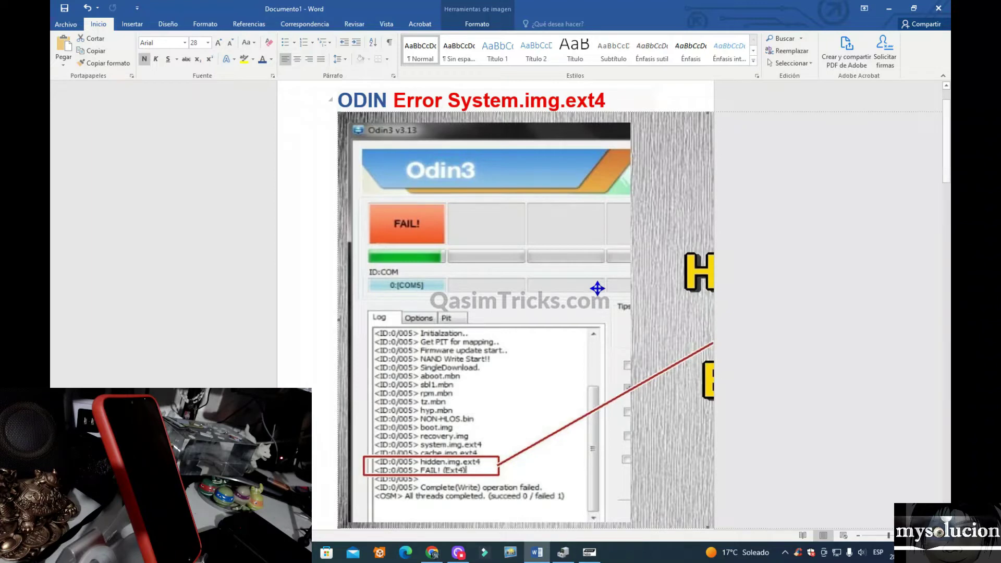
scroll(598, 289, "down", 1)
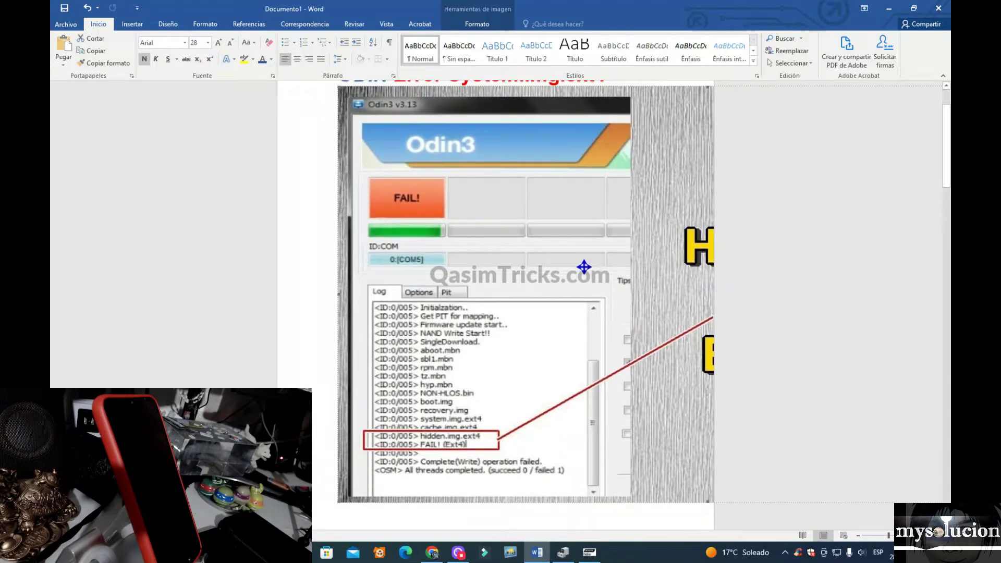
scroll(591, 297, "up", 1)
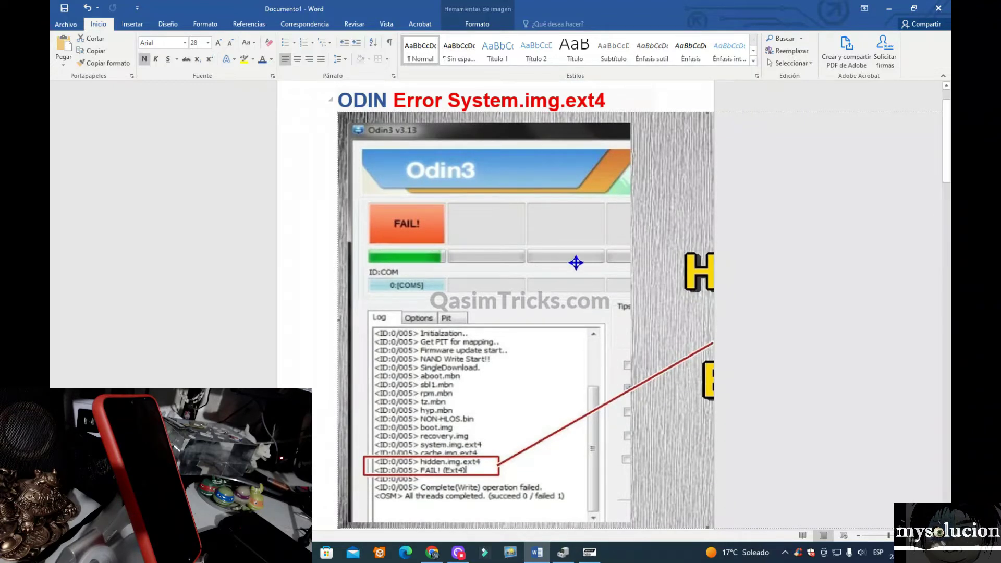
scroll(578, 268, "down", 1)
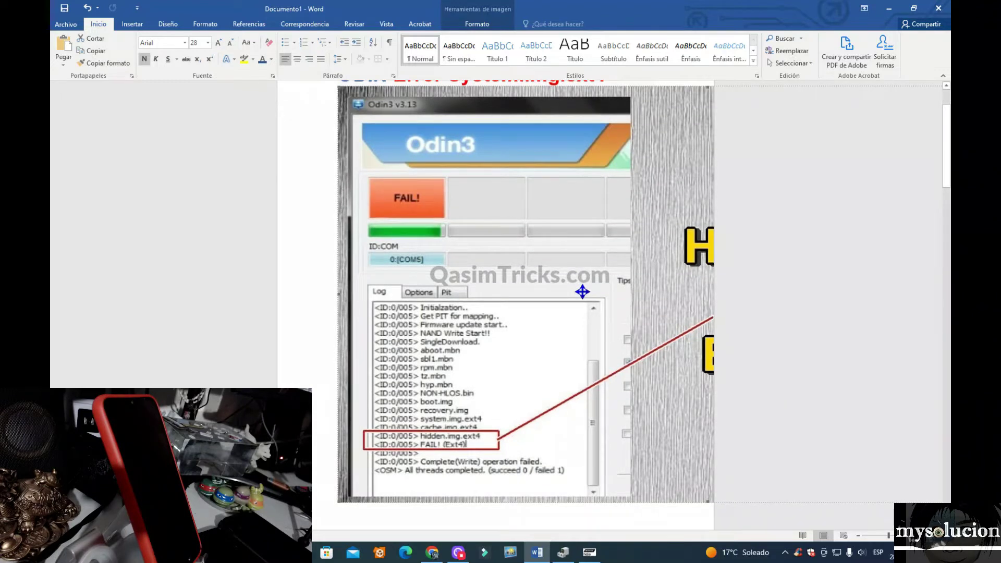
scroll(582, 292, "down", 2)
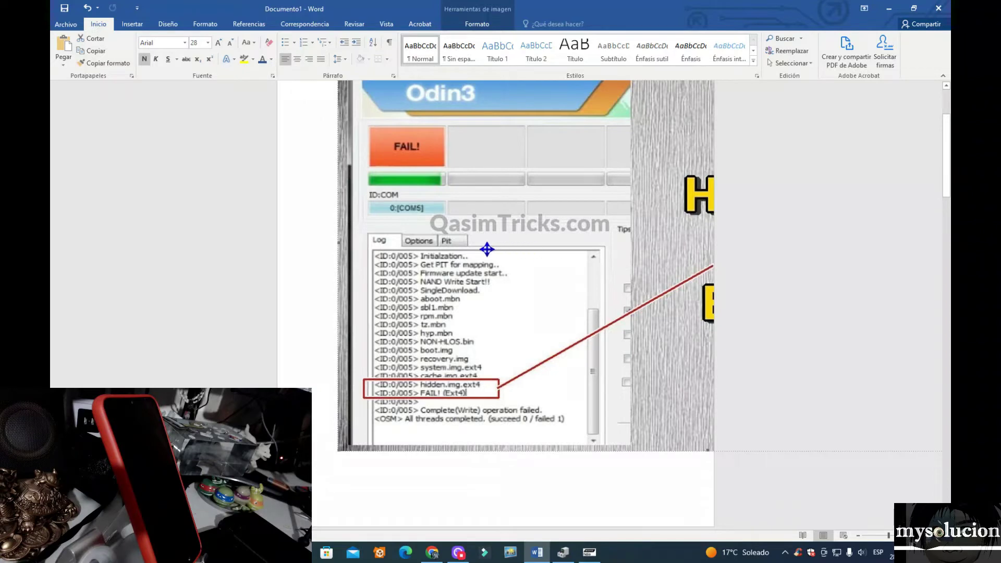
scroll(540, 371, "down", 1)
scroll(540, 371, "up", 2)
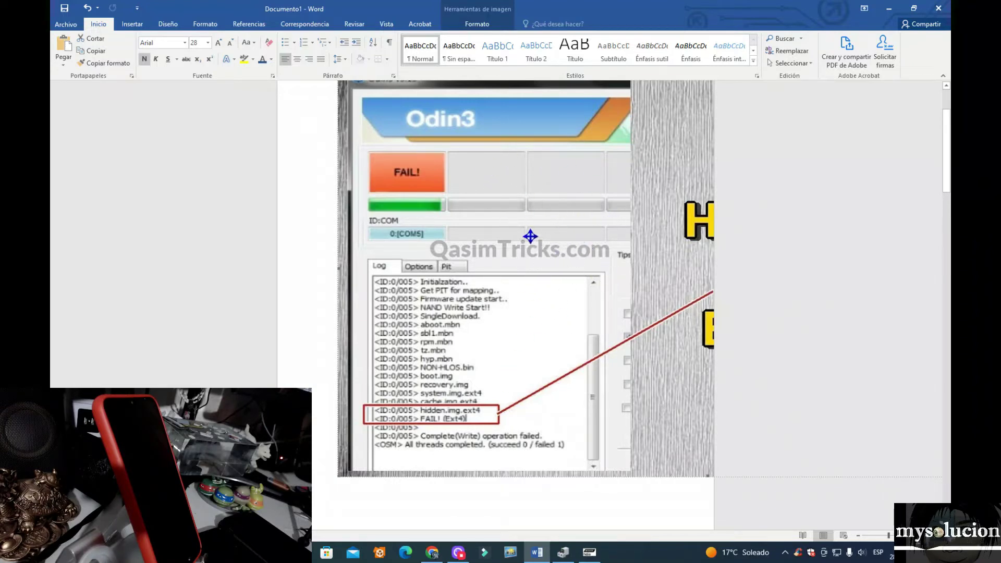
- Go to the first Z3X Samsung Tool PRO screenshot and examine its BOOT, PDA, PHONE and CSC file rows
scroll(531, 236, "down", 1)
scroll(542, 241, "down", 5)
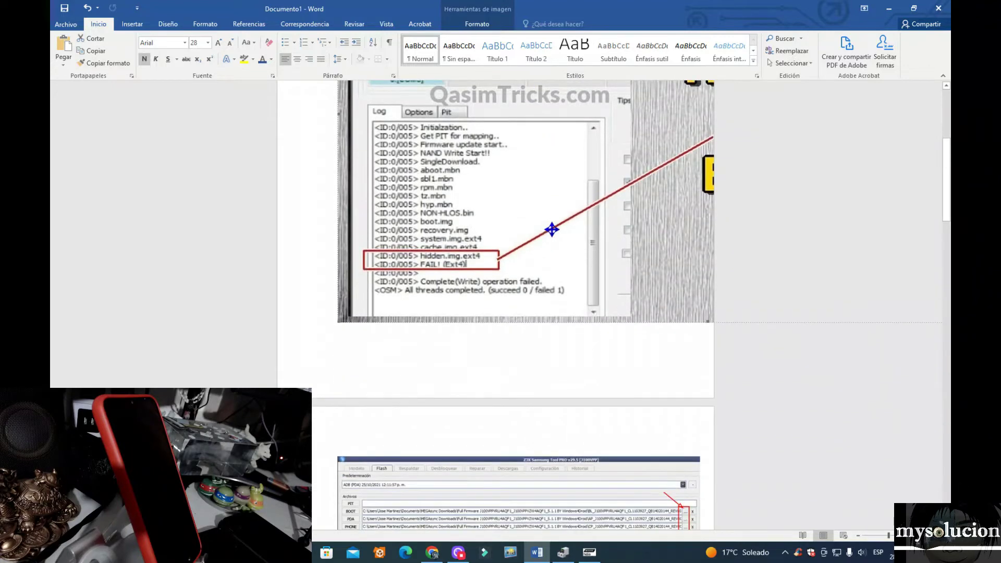
scroll(547, 255, "down", 2)
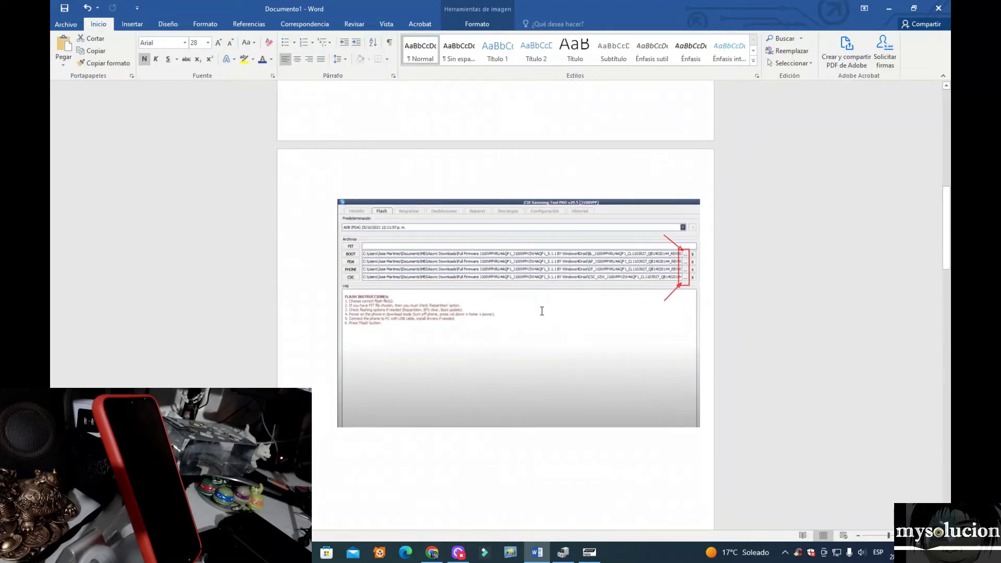
scroll(540, 310, "down", 1)
scroll(544, 305, "up", 1)
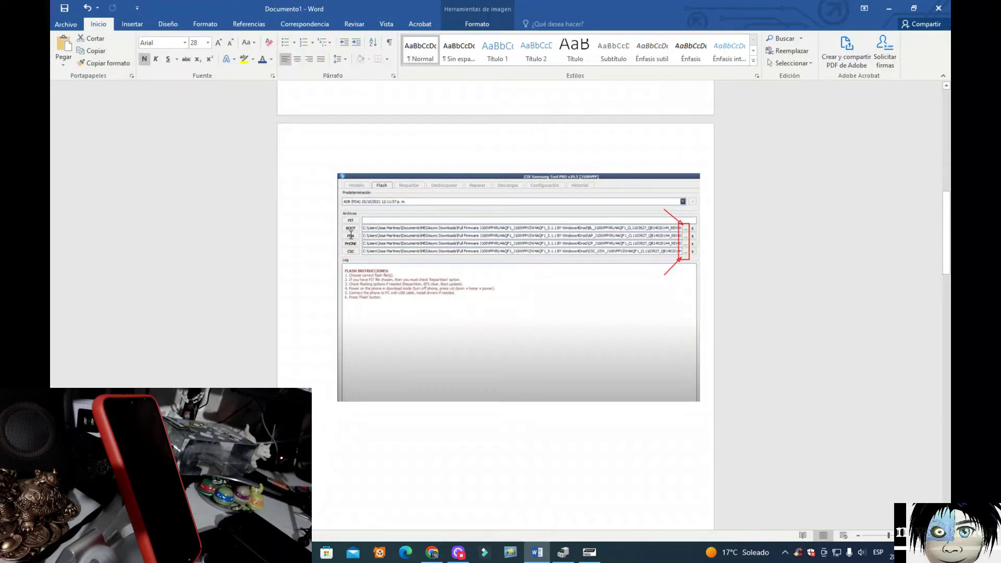
- Go to the second Z3X Samsung Tool PRO screenshot and examine the system.img.ext4 entry in its PDA file list
scroll(449, 250, "down", 6)
scroll(460, 267, "down", 5)
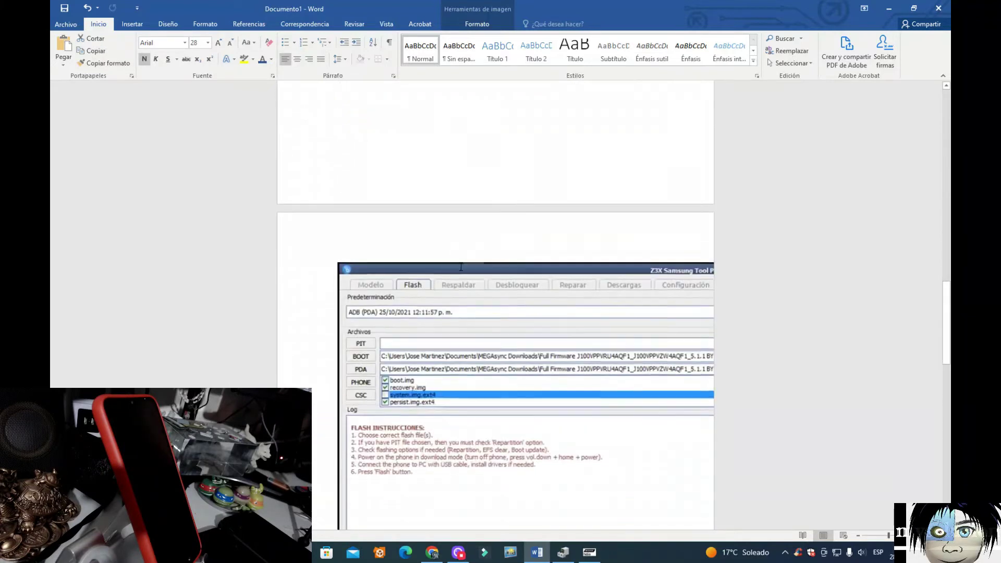
scroll(468, 289, "down", 1)
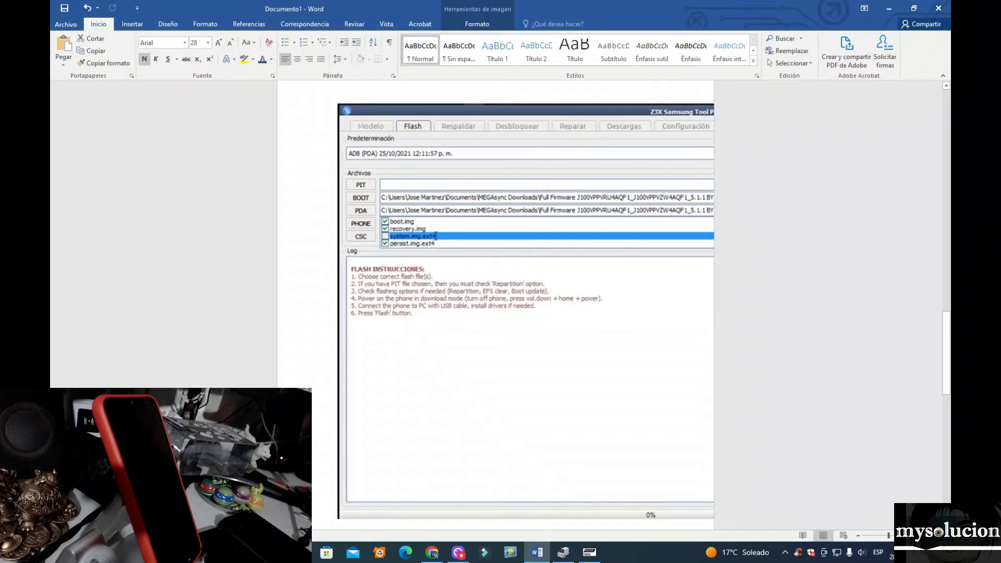
- Compare the system.img.ext4 line in the Odin3 log with the same entry in the second Z3X screenshot
scroll(479, 331, "up", 15)
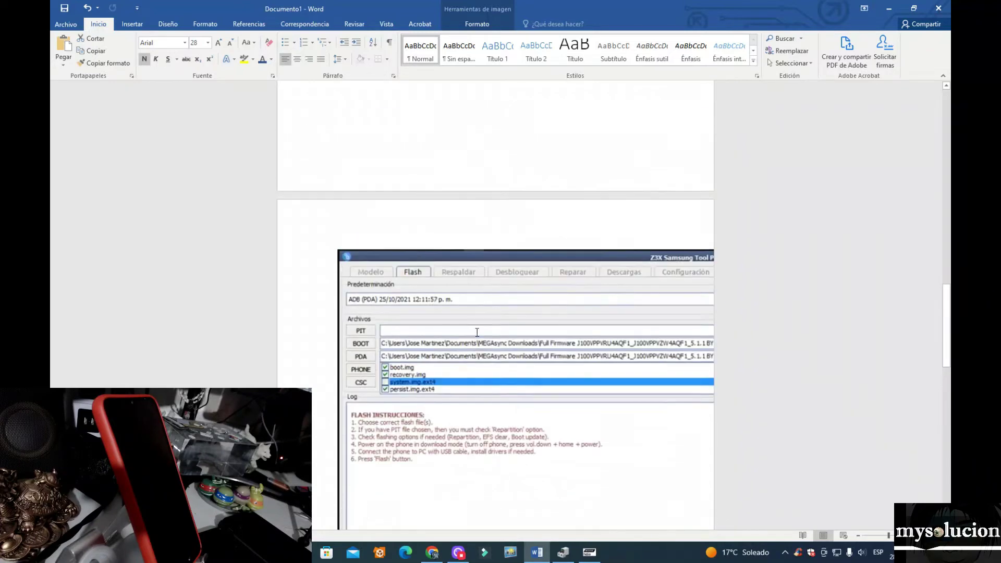
scroll(481, 332, "up", 4)
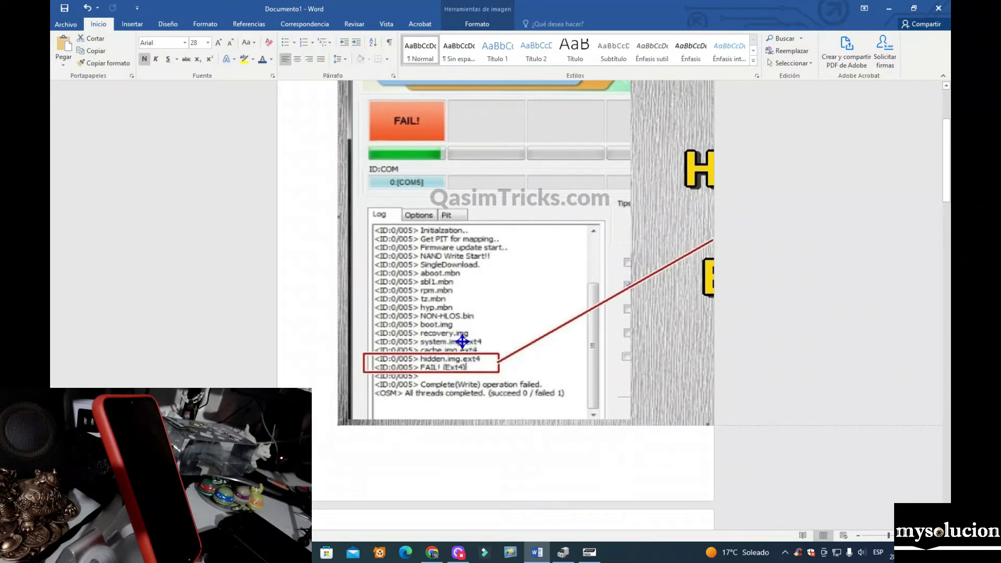
scroll(489, 346, "down", 3)
scroll(493, 348, "down", 20)
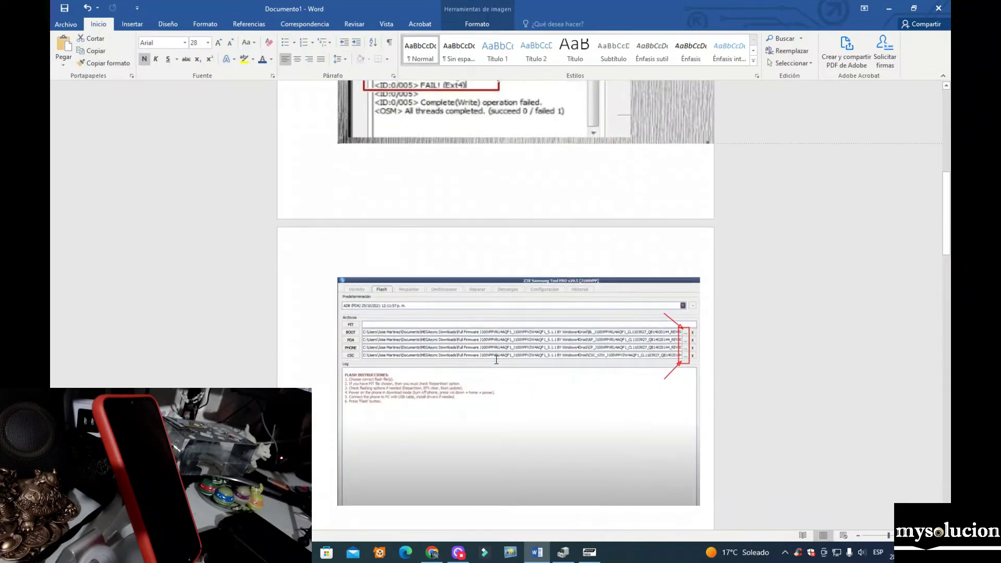
scroll(490, 354, "down", 3)
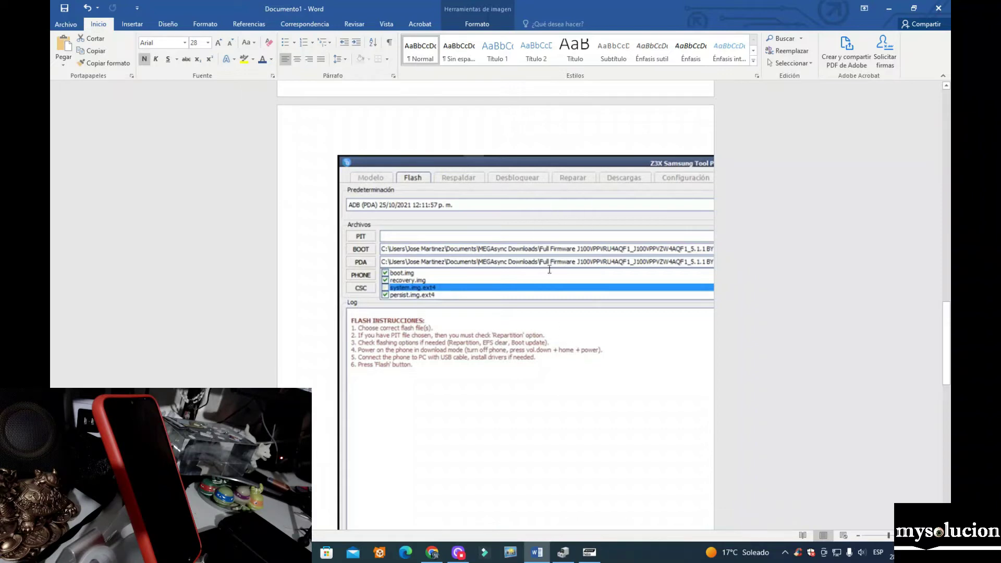
- Examine the second Z3X screenshot's ticked and unticked image files and its flash instructions
scroll(579, 324, "down", 3)
scroll(580, 326, "up", 2)
scroll(579, 326, "up", 1)
scroll(551, 273, "down", 3)
scroll(551, 280, "up", 3)
scroll(543, 286, "down", 2)
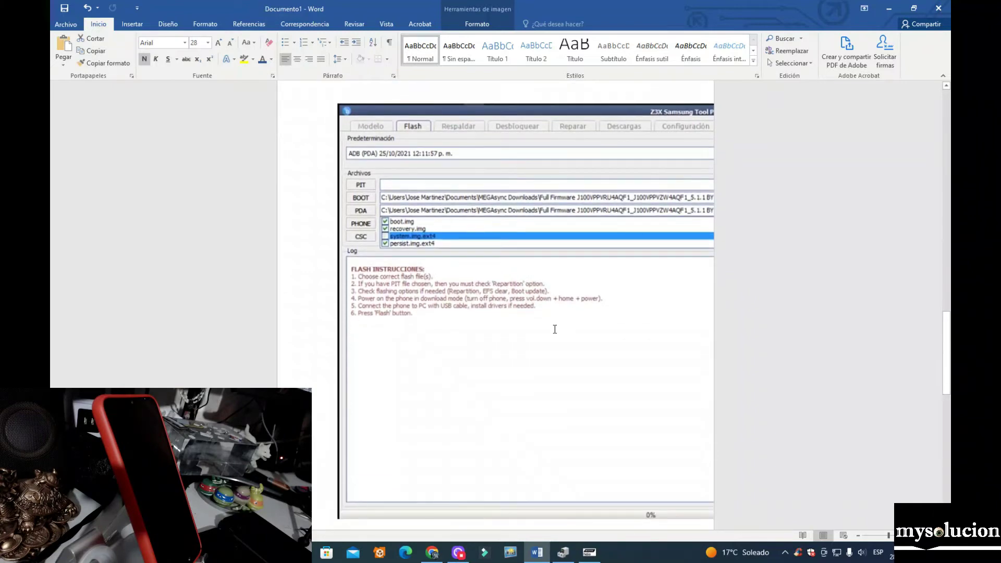
scroll(555, 329, "up", 2)
scroll(528, 258, "down", 5)
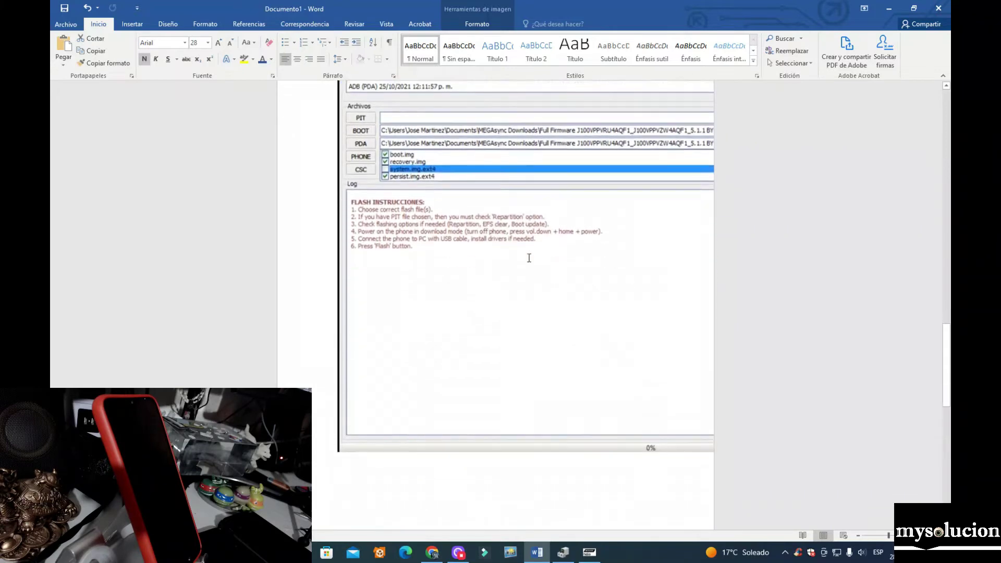
scroll(529, 258, "up", 2)
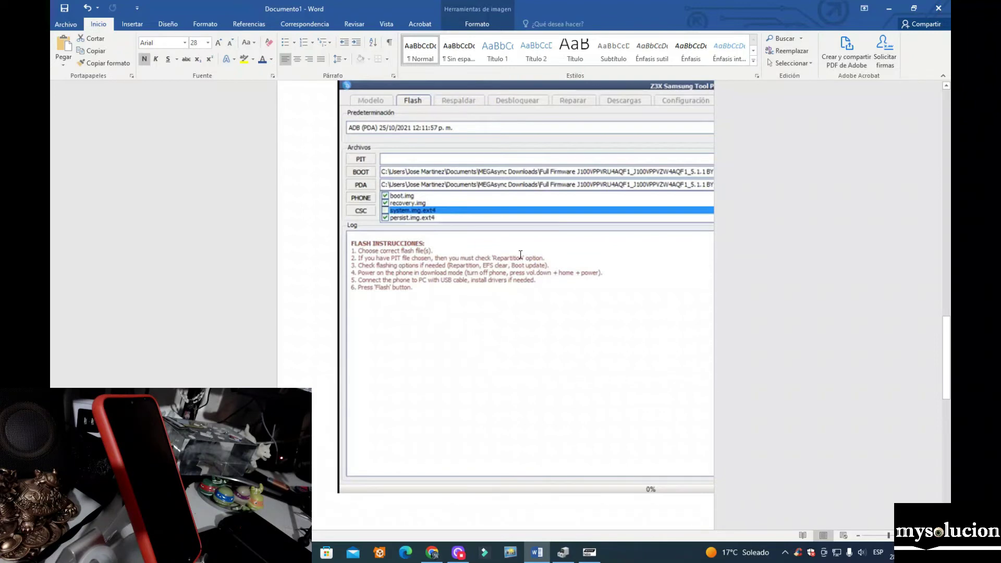
scroll(521, 254, "down", 4)
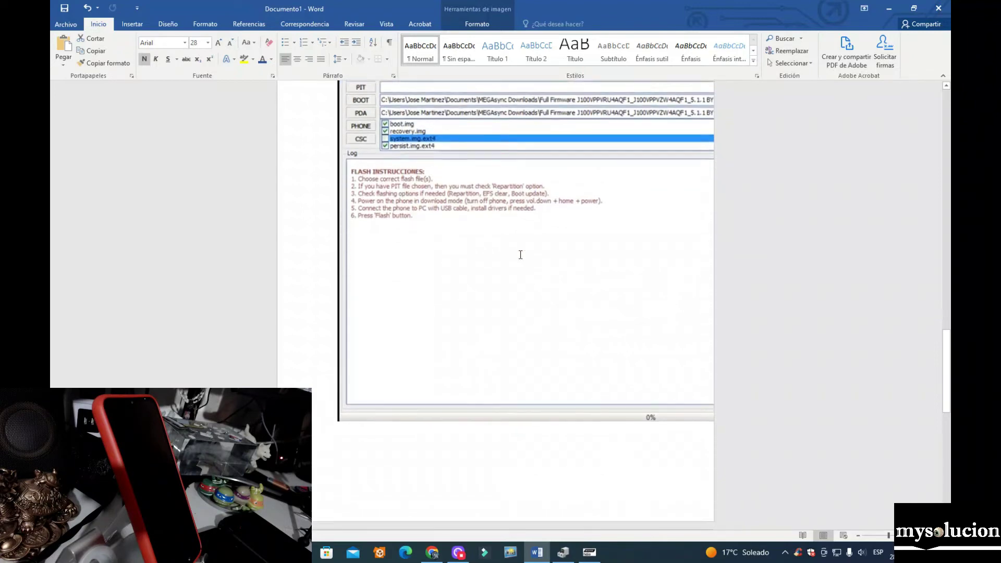
scroll(520, 256, "up", 6)
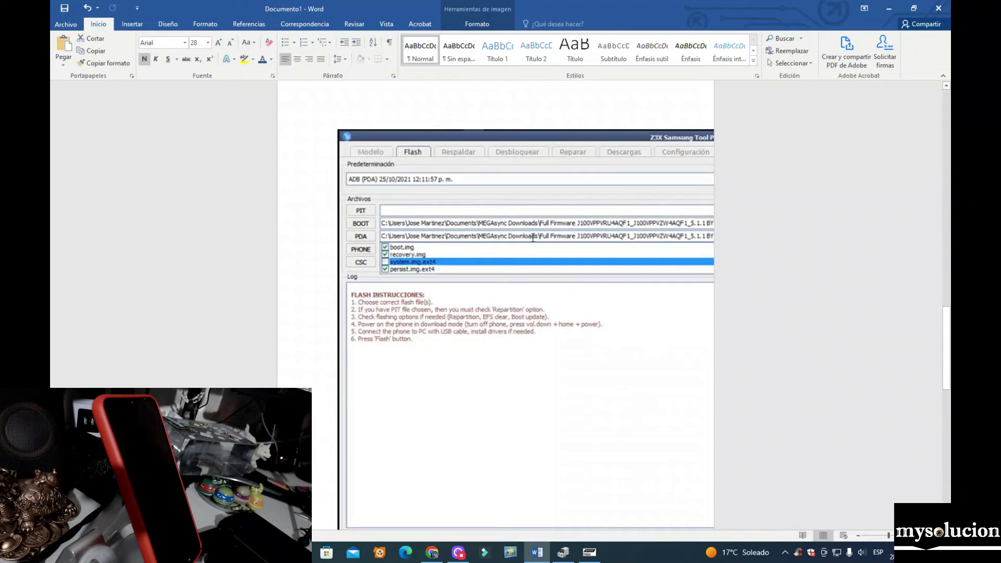
scroll(507, 342, "up", 1)
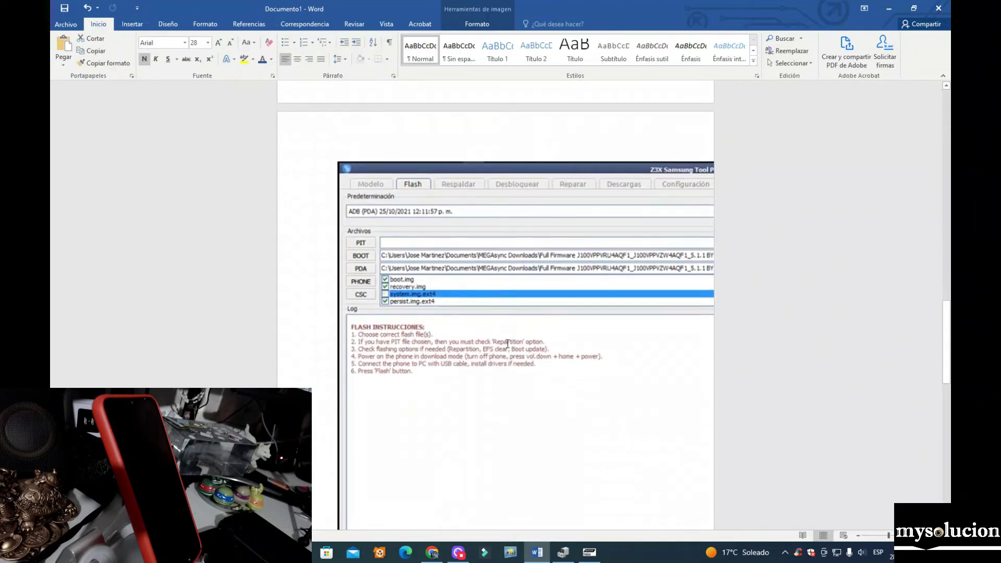
scroll(507, 343, "down", 6)
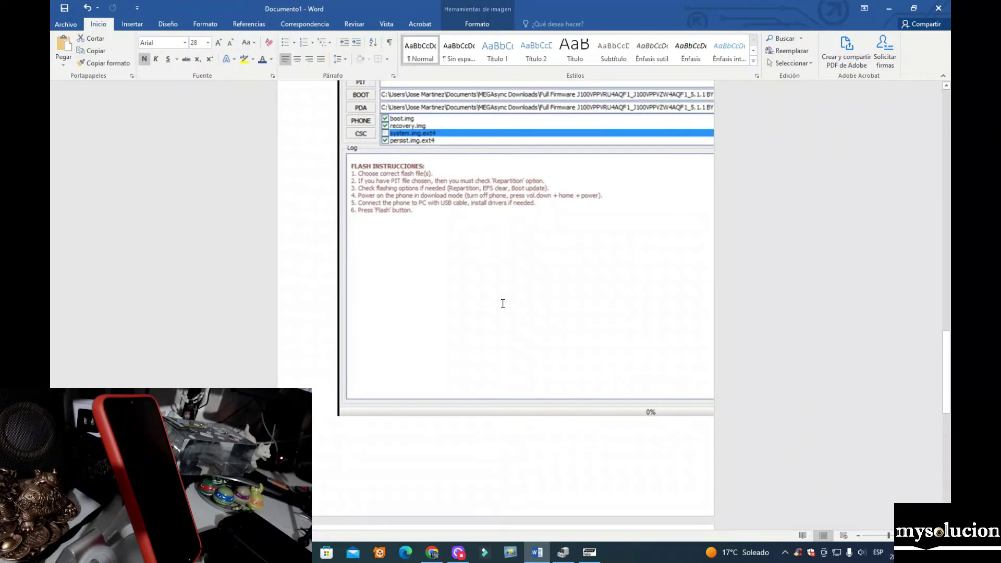
scroll(503, 303, "up", 2)
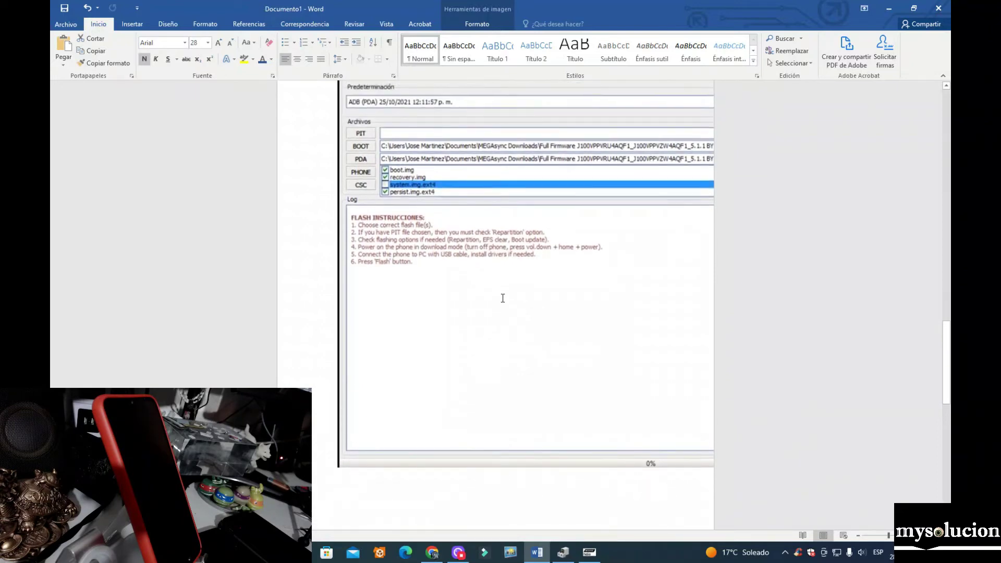
scroll(503, 298, "up", 1)
- Go to the last Z3X Samsung Tool PRO screenshot and examine which image files are ticked in its PDA list
scroll(502, 300, "down", 14)
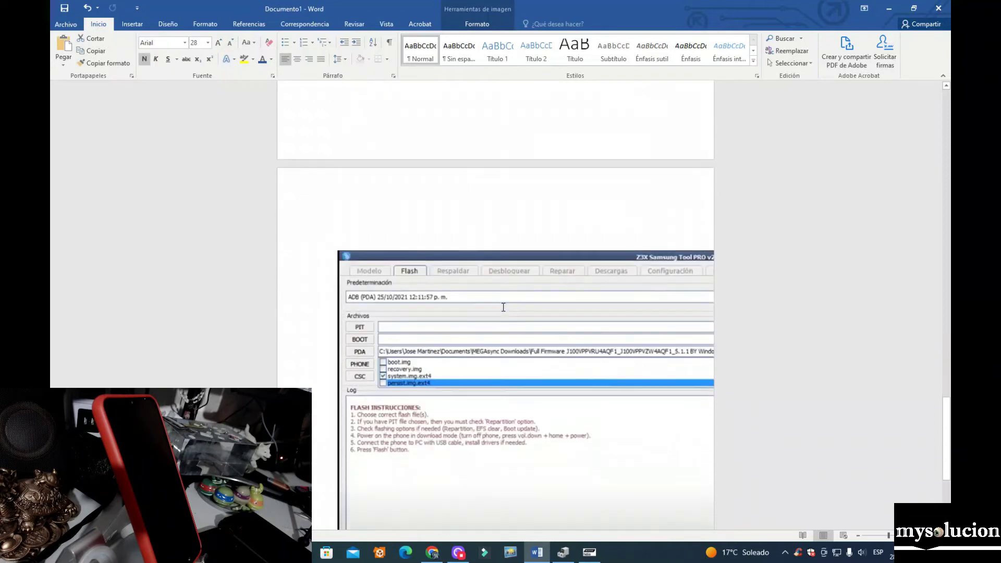
scroll(503, 307, "down", 4)
scroll(563, 267, "down", 2)
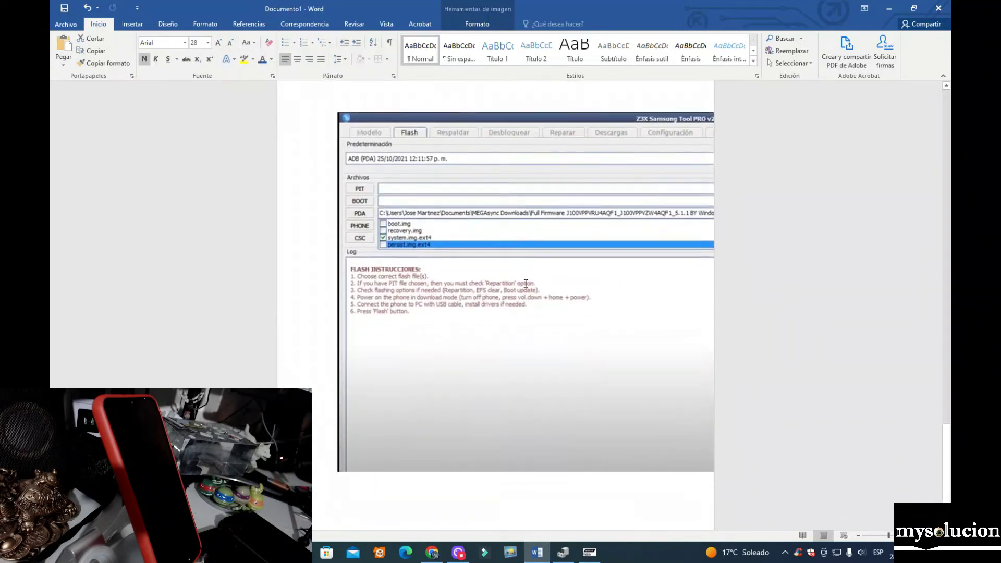
scroll(607, 284, "up", 2)
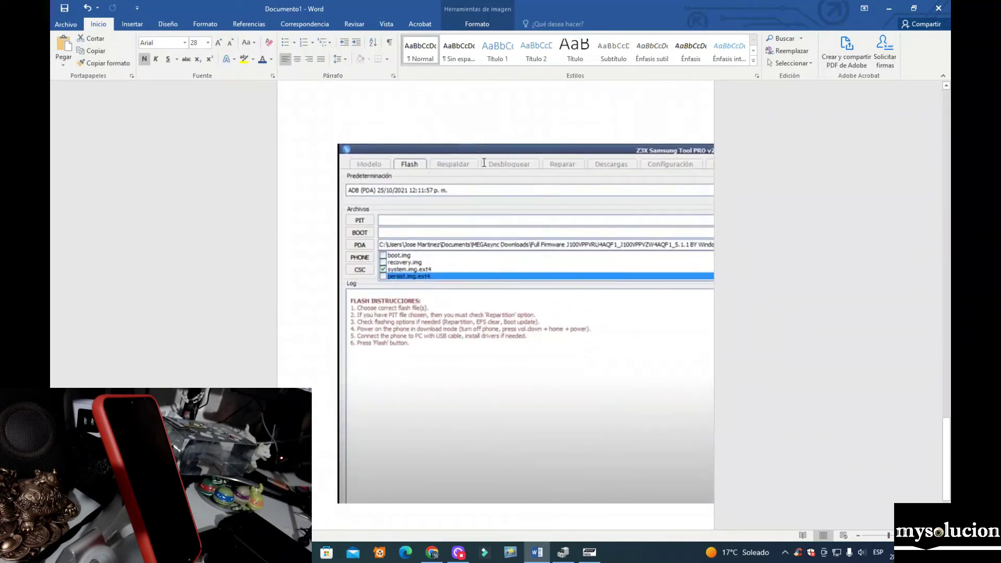
- Compare the ticked image files in the second Z3X Samsung Tool PRO screenshot with those in the last one
scroll(604, 265, "up", 15)
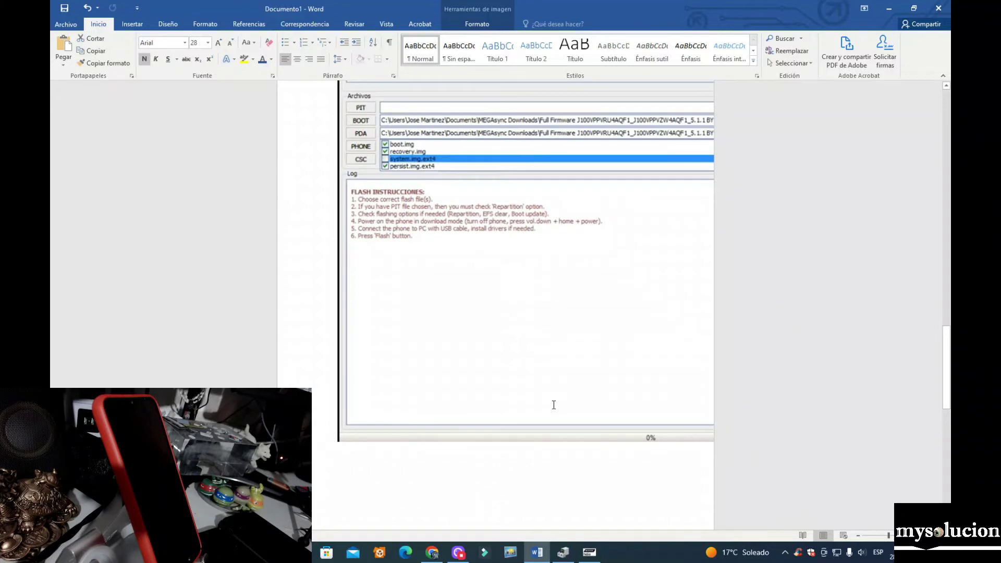
scroll(545, 402, "up", 2)
scroll(534, 368, "down", 3)
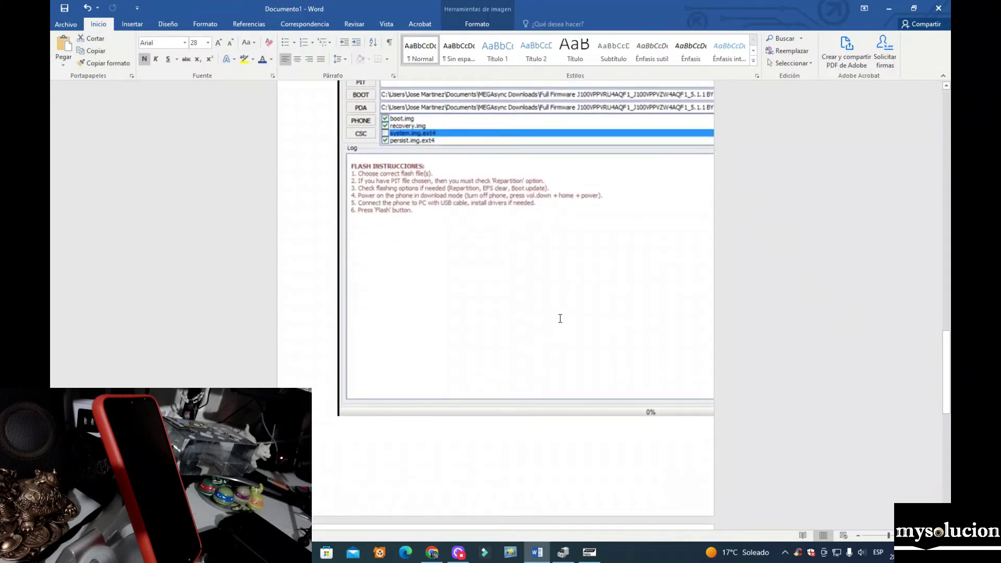
scroll(560, 318, "down", 8)
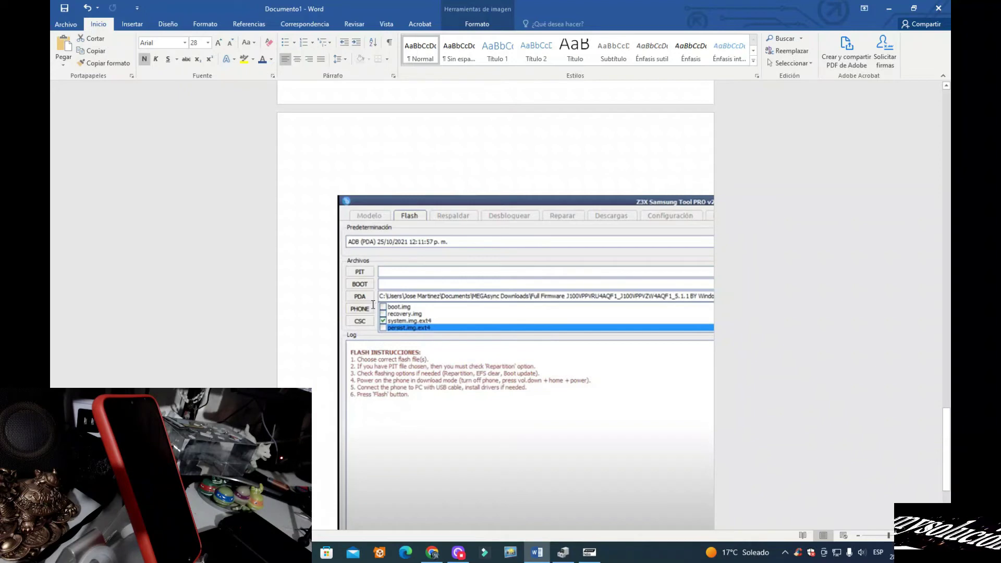
scroll(438, 292, "down", 1)
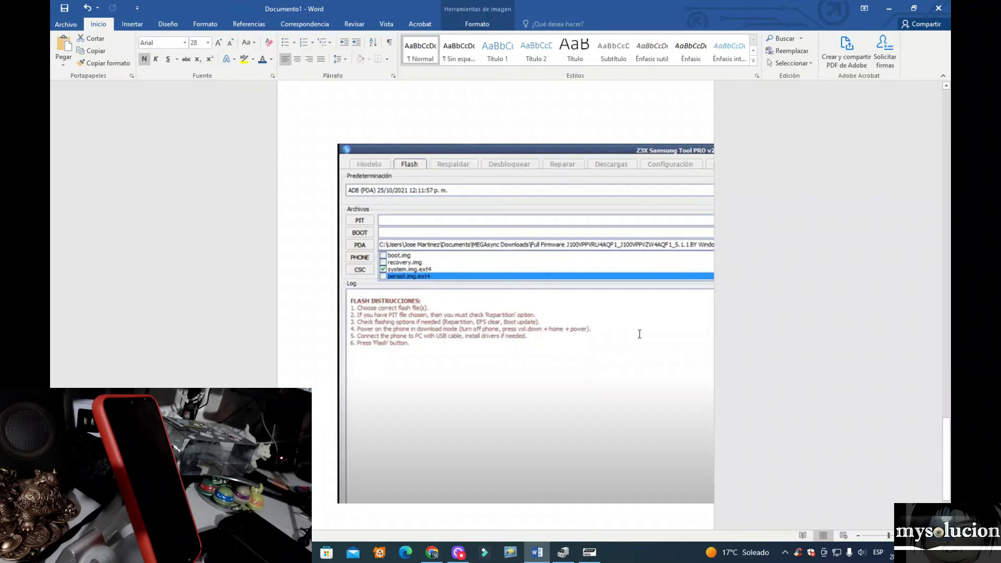
- Examine the last Z3X screenshot's PDA file list, with its system.img.ext4 entry, and its flash instructions
scroll(630, 371, "down", 4)
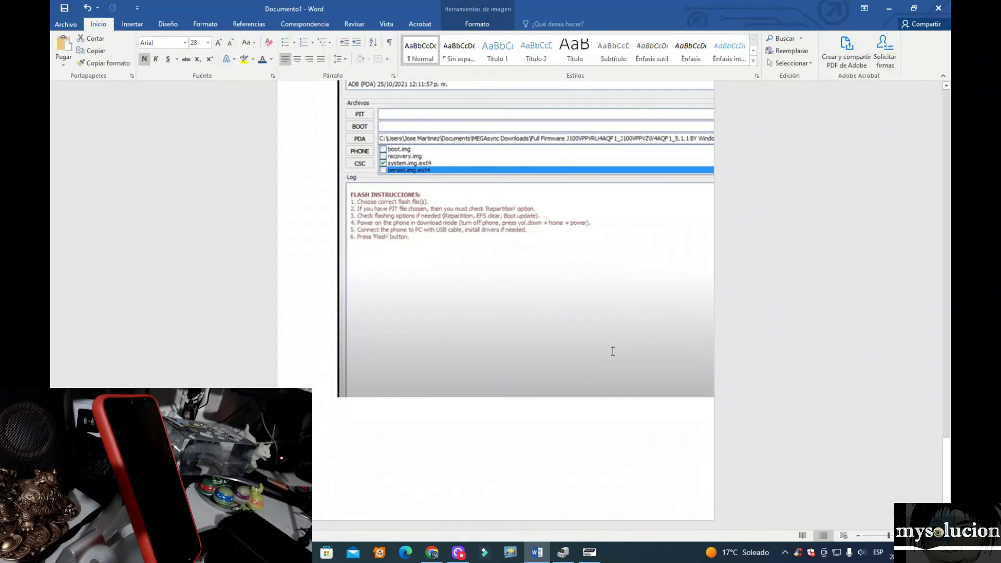
scroll(613, 352, "up", 2)
scroll(613, 351, "down", 2)
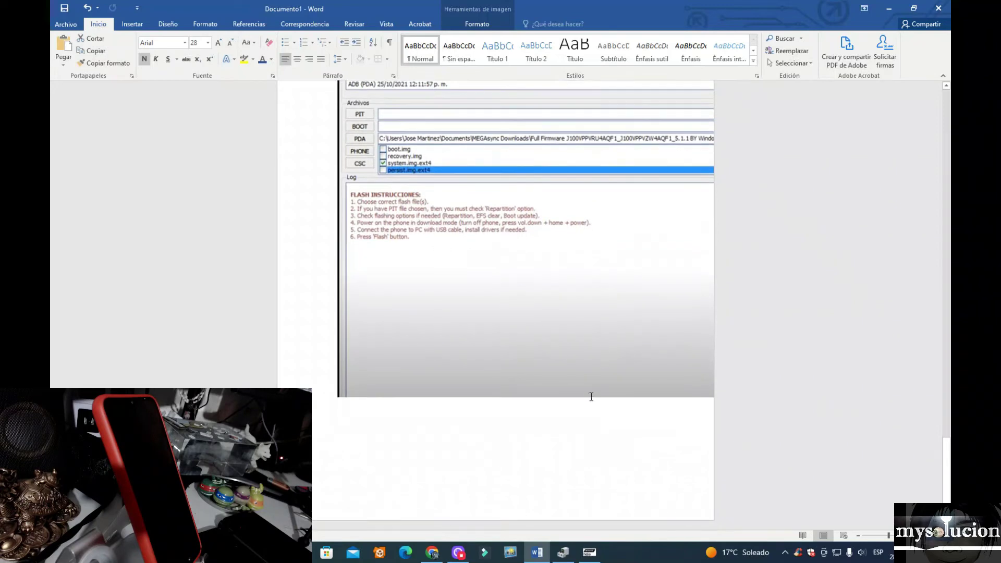
scroll(589, 403, "up", 4)
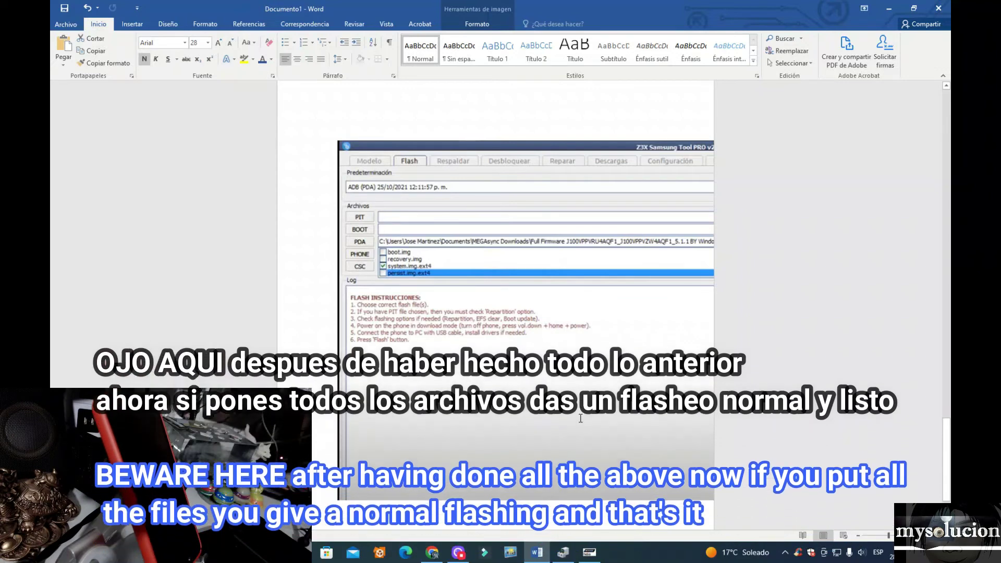
scroll(580, 418, "down", 2)
scroll(577, 289, "up", 2)
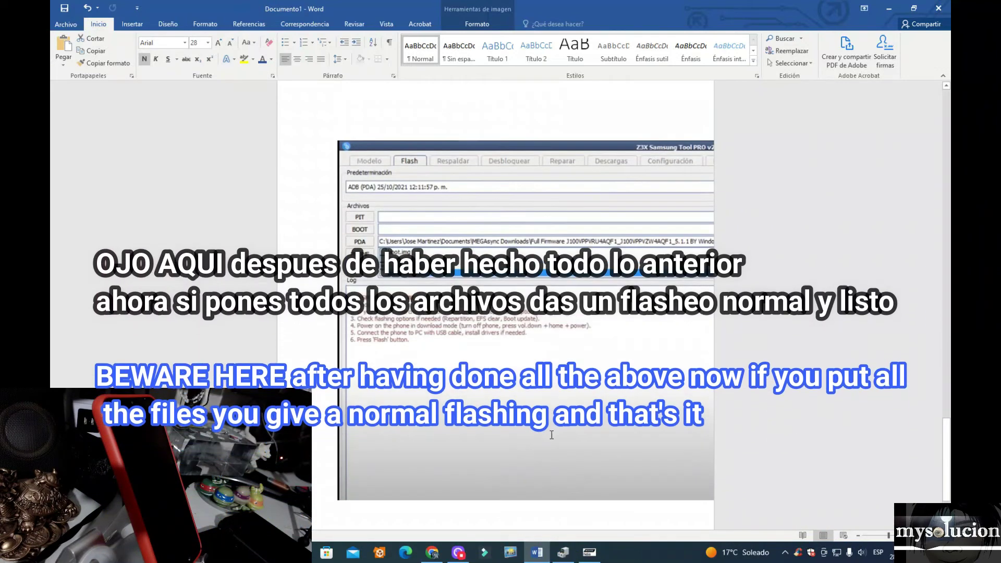
scroll(519, 351, "down", 4)
scroll(522, 375, "up", 3)
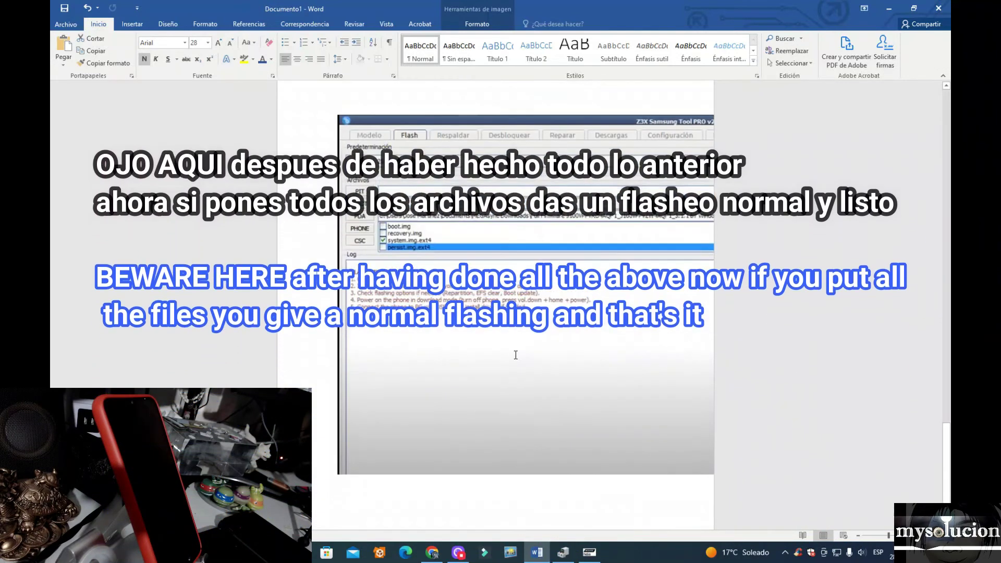
scroll(576, 368, "down", 3)
scroll(576, 368, "up", 5)
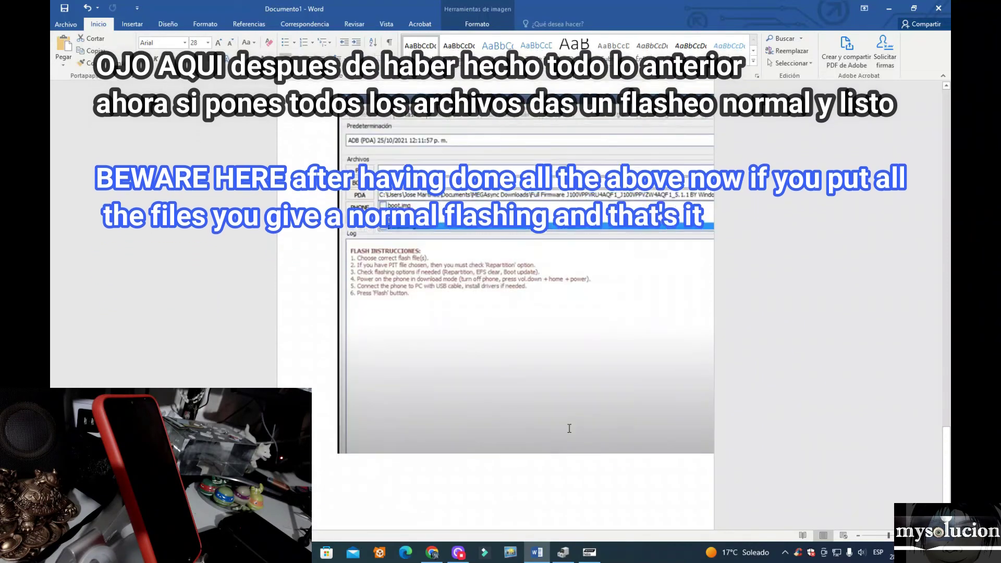
scroll(574, 444, "up", 2)
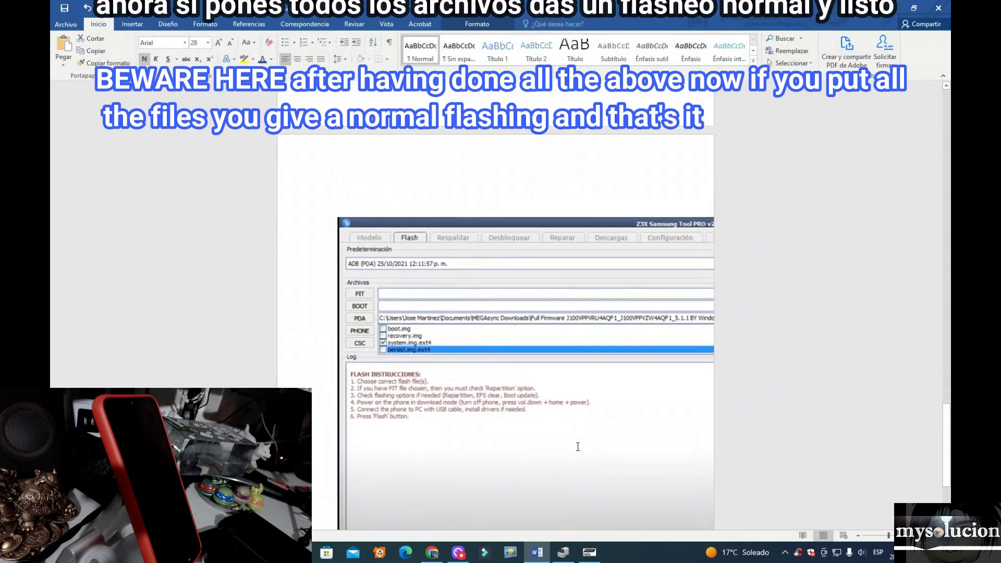
scroll(578, 447, "up", 1)
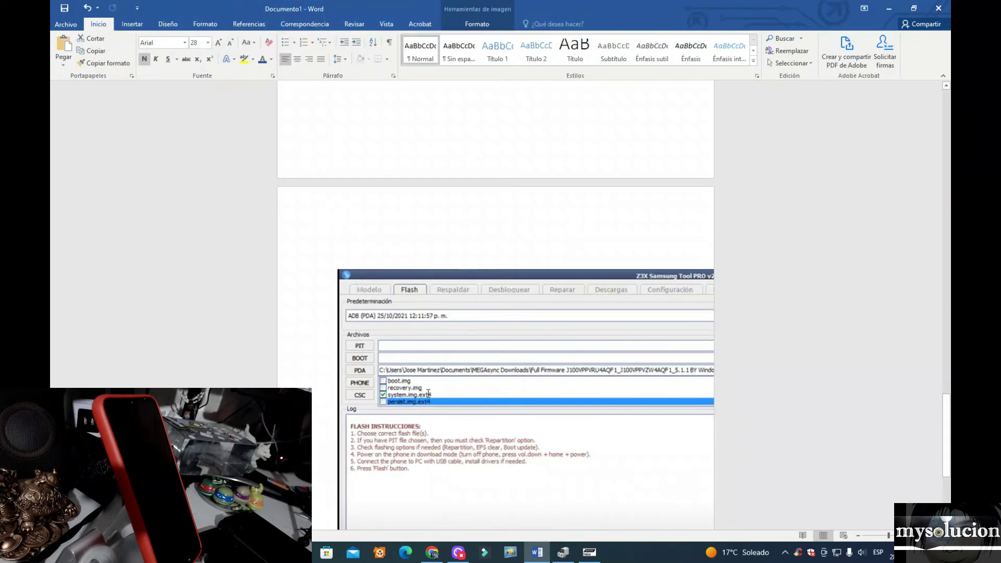
- Go back to the Odin3 screenshot under the "ODIN Error System.img.ext4" heading and review the failed lines in its log
scroll(595, 417, "up", 20)
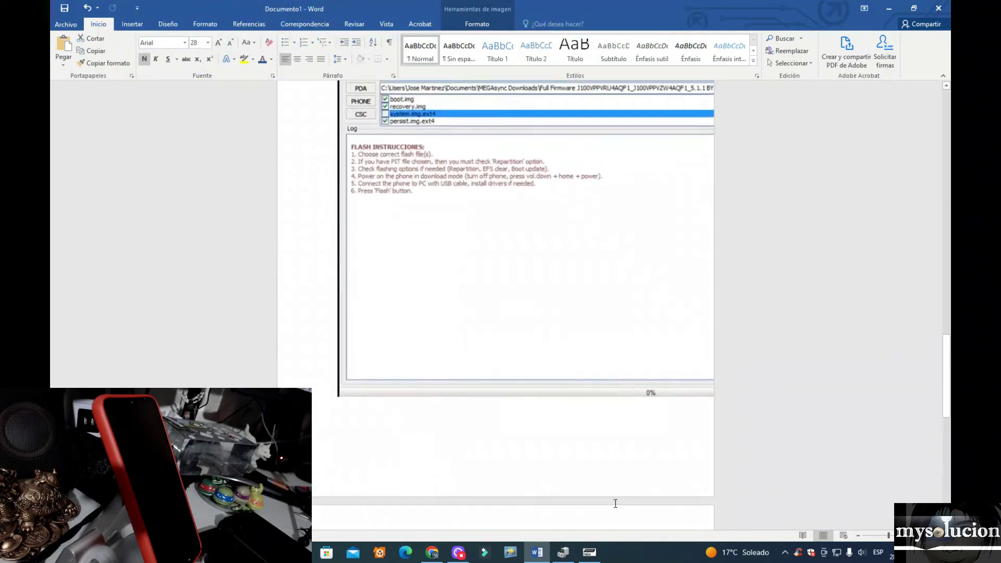
scroll(571, 489, "up", 20)
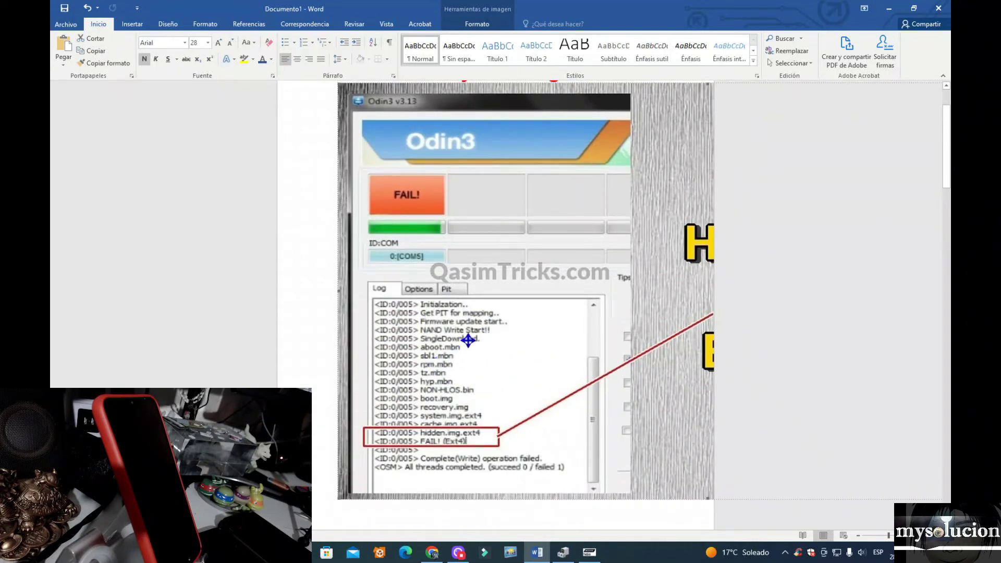
scroll(552, 388, "down", 1)
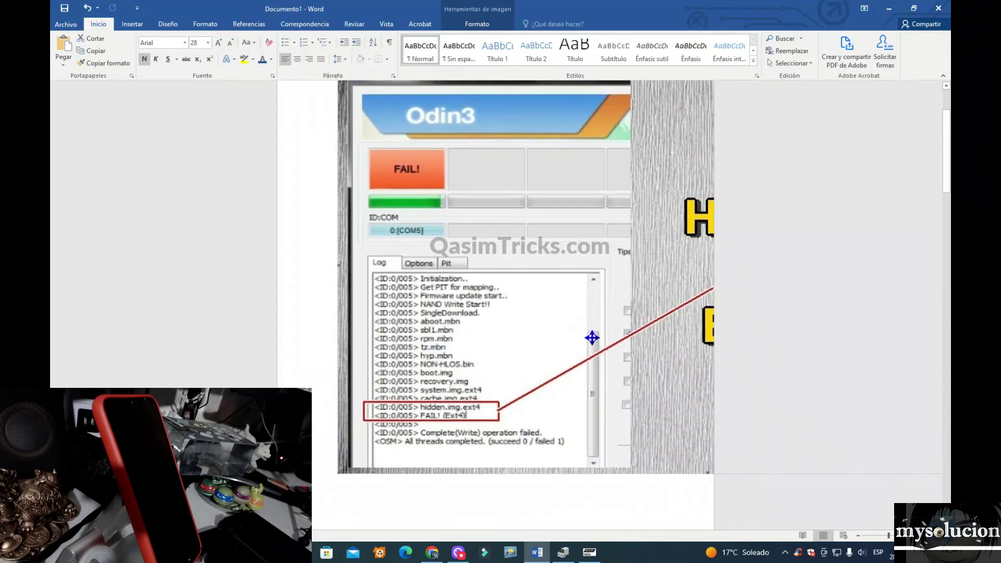
scroll(516, 410, "down", 5)
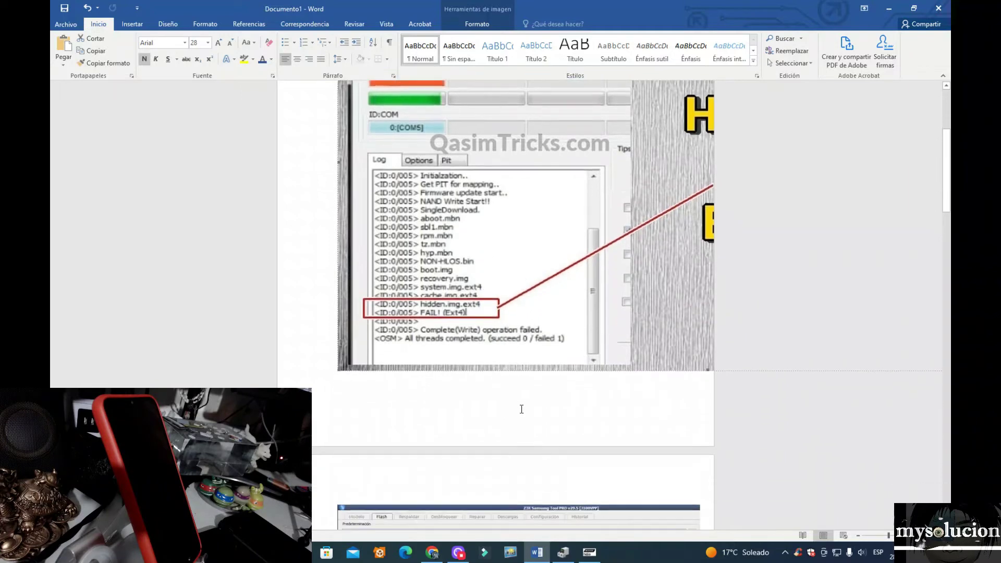
scroll(519, 409, "up", 6)
scroll(521, 409, "down", 6)
scroll(521, 409, "up", 8)
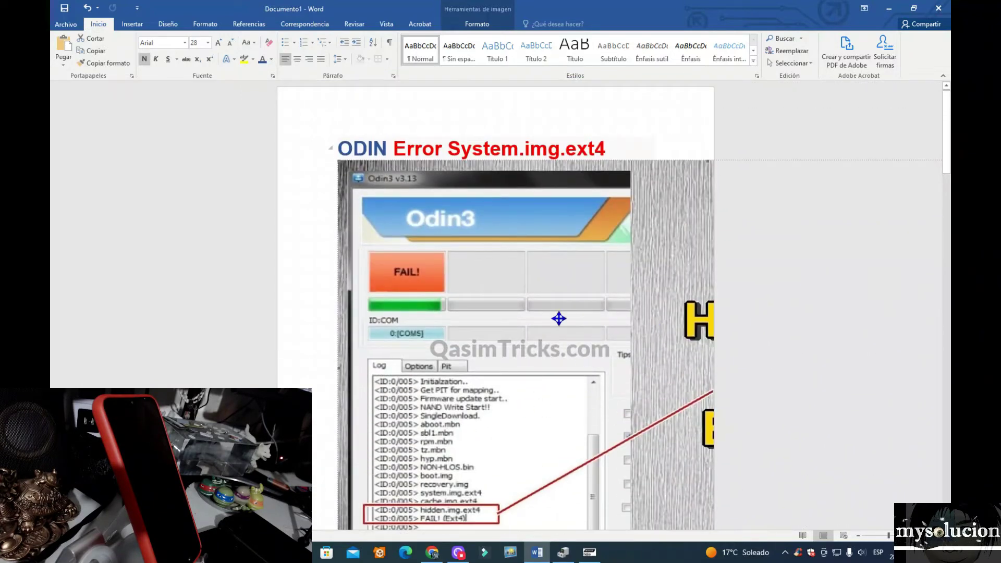
- Switch to the Samfw.com SM-G550T firmware folder, select its AP file, and briefly view the Ext4 Explorer in MTK META Utility
left_click(889, 8)
left_click(684, 291)
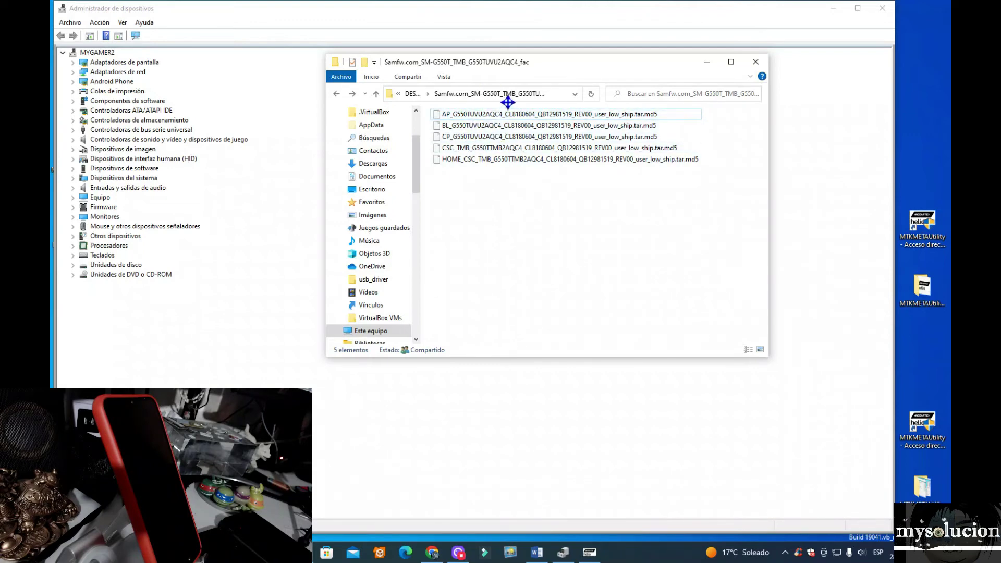
left_click(478, 114)
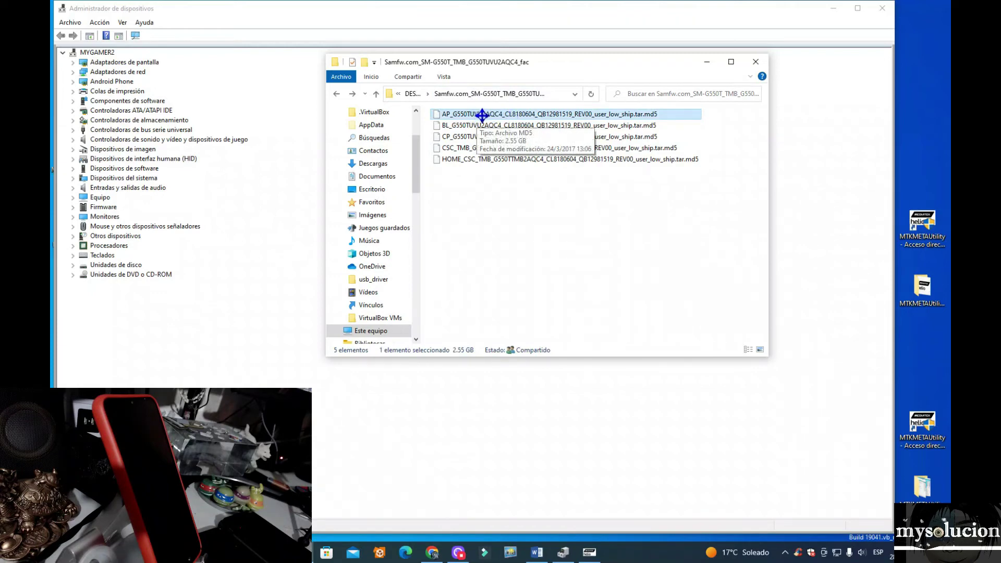
left_click(589, 552)
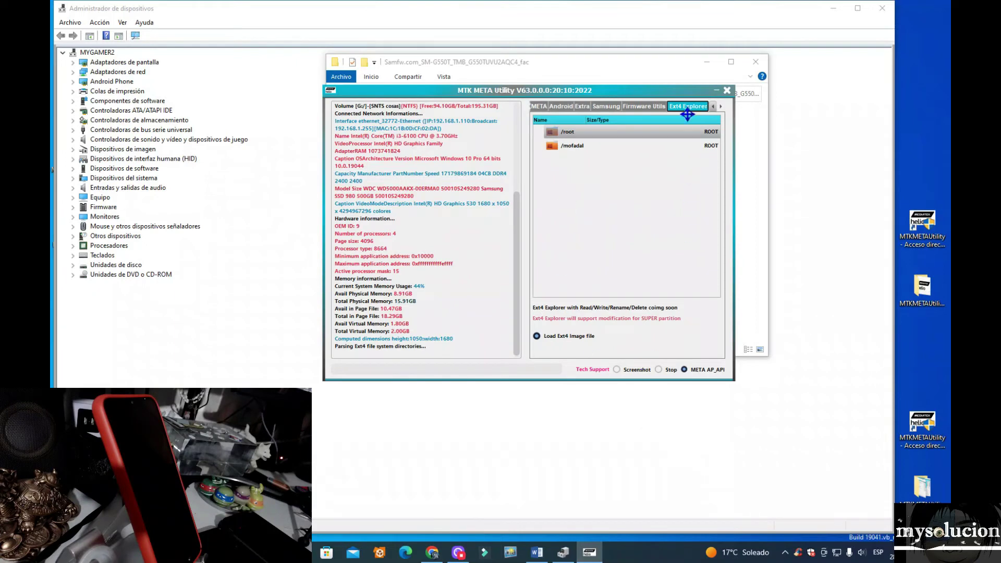
left_click(717, 90)
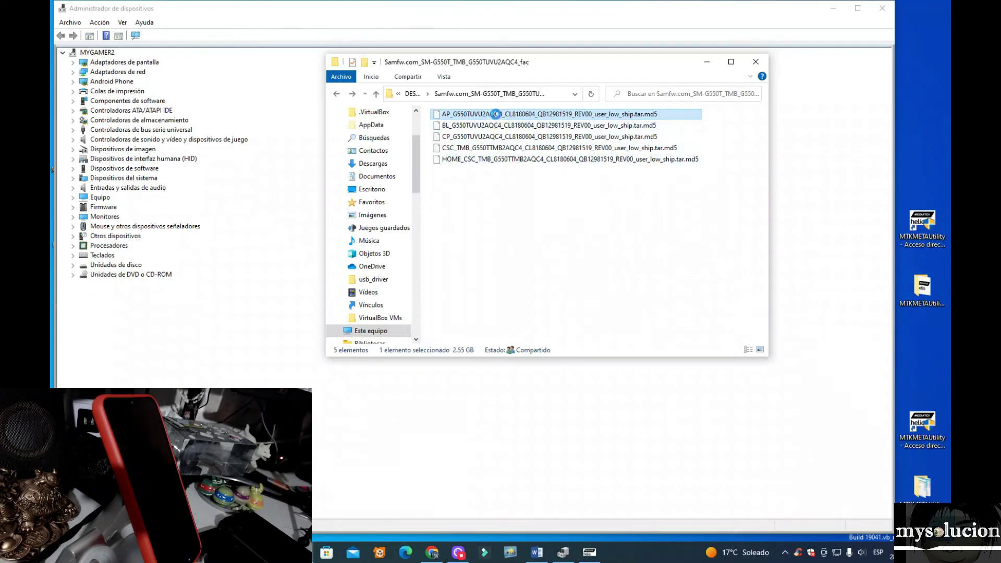
- Extract the AP_G550TUVU2AQC4 .tar.md5 firmware file with 7-Zip into a folder of the same name
right_click(495, 113)
mouse_move(522, 145)
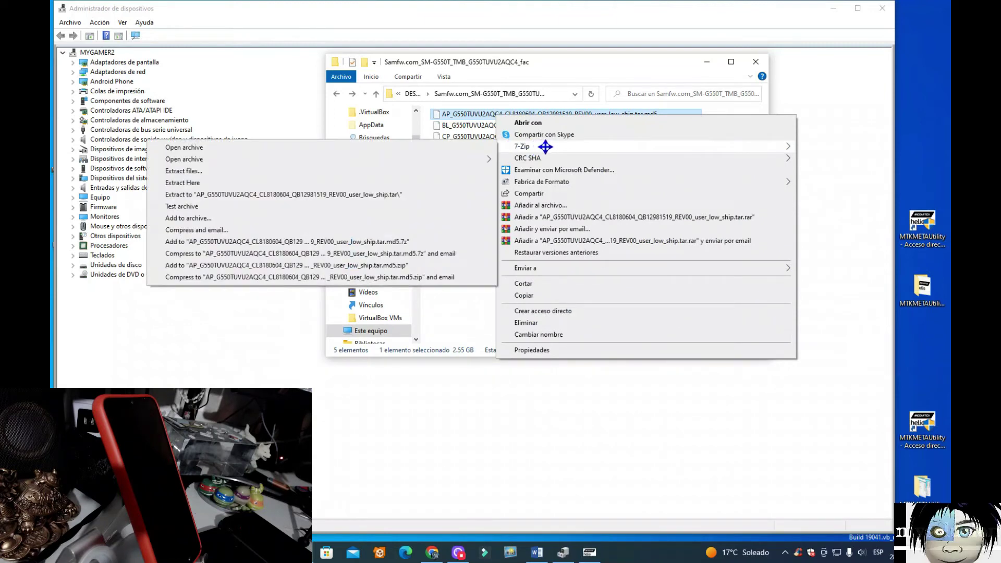
left_click(322, 194)
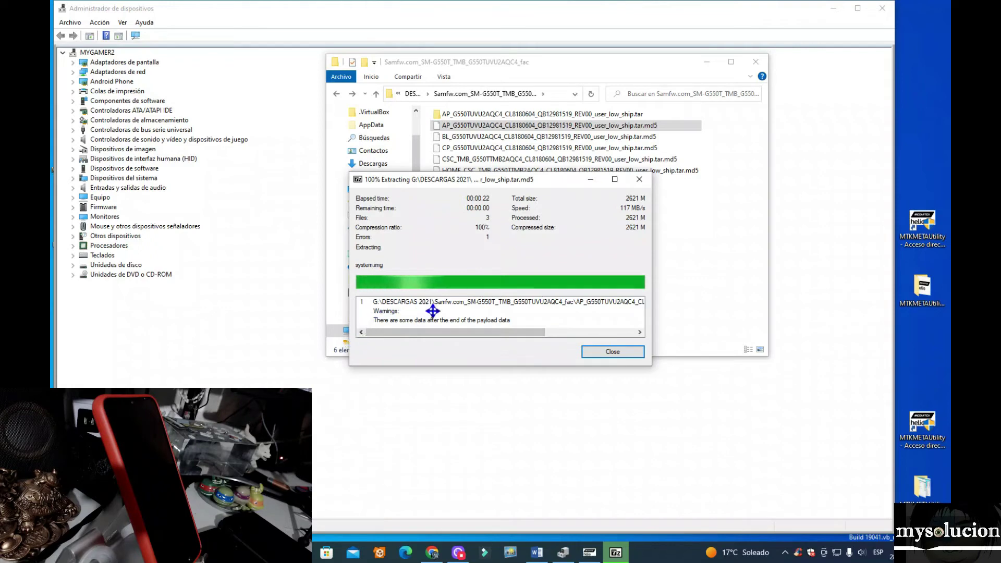
left_click(610, 351)
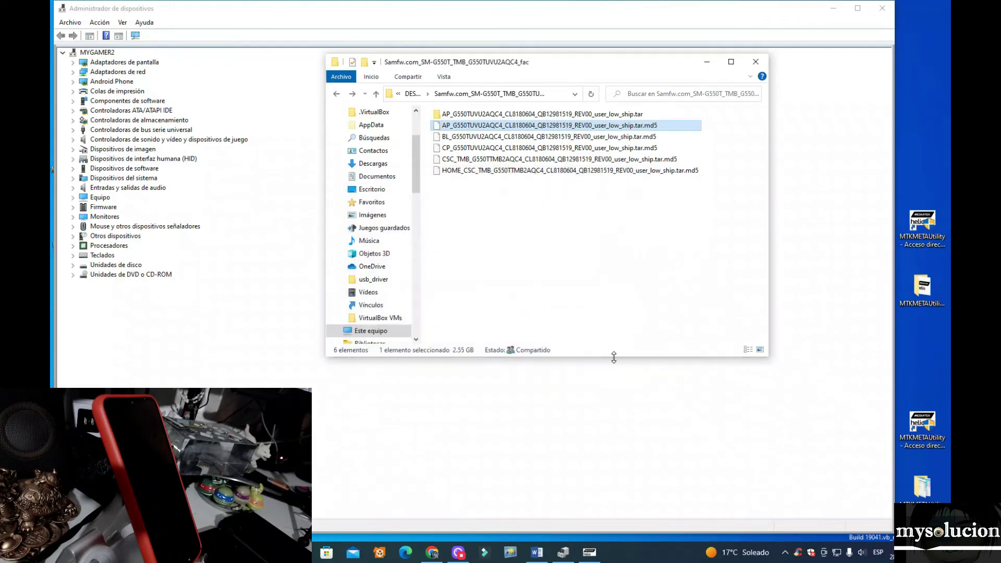
- Open the extracted AP_G550TUVU2AQC4 folder and check its boot, recovery and system image files
double_click(508, 115)
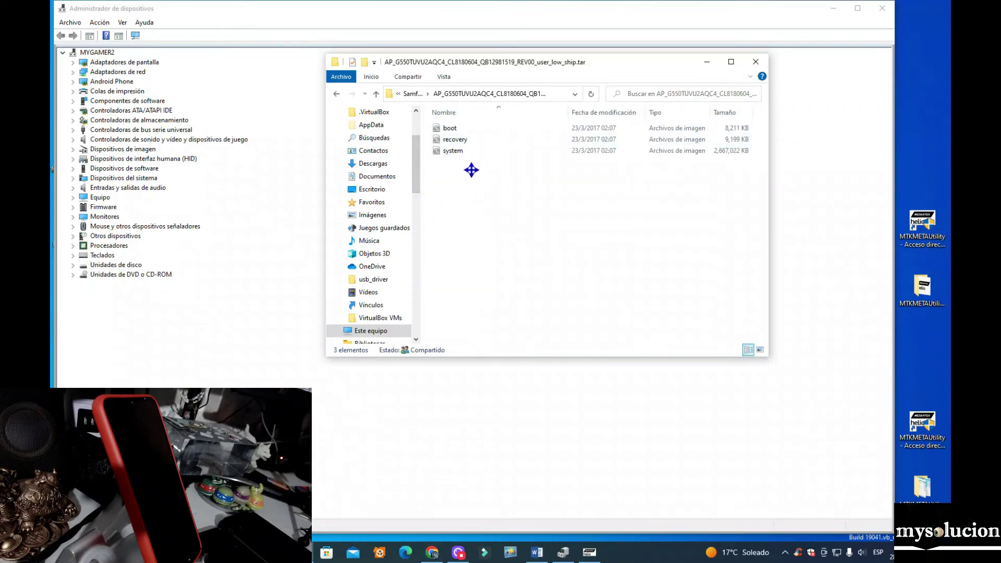
left_click(452, 127)
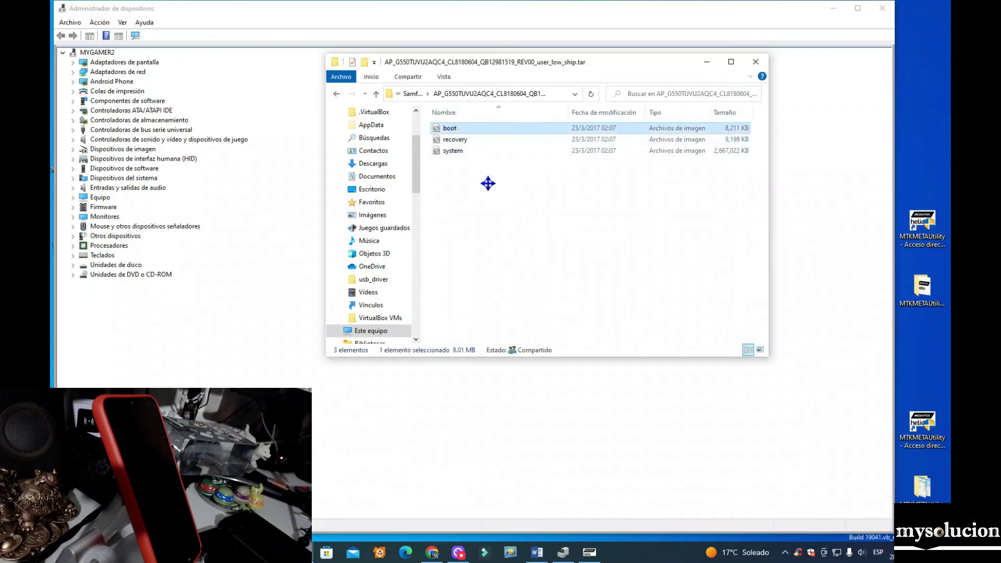
left_click(448, 139)
left_click(459, 151)
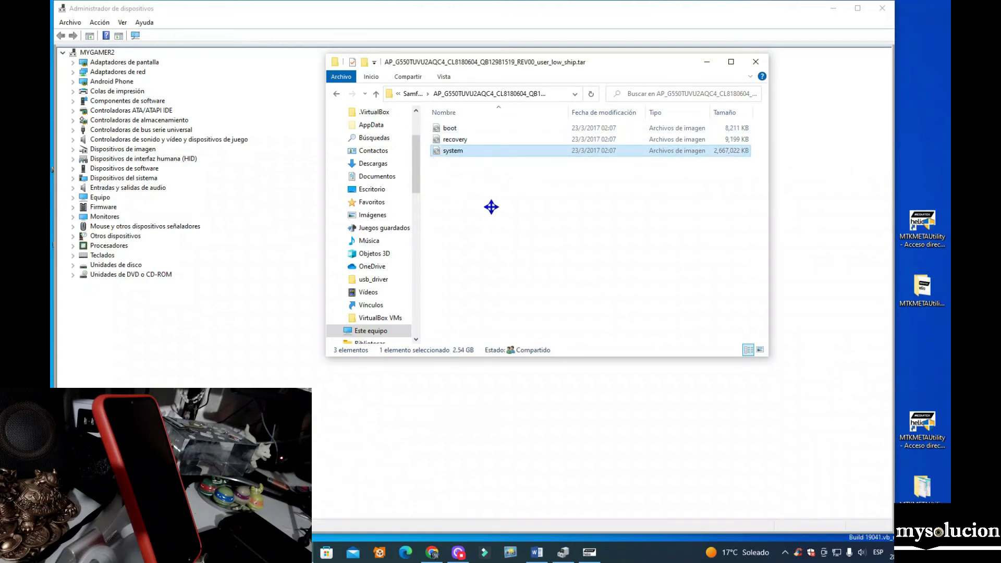
left_click(457, 165)
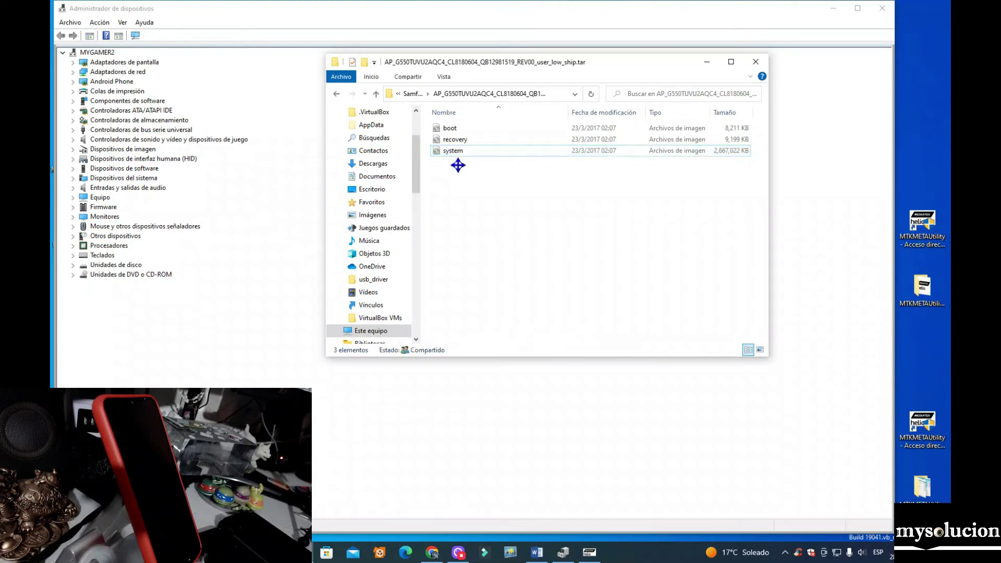
- Switch to MTK META Utility, start loading an Ext4 image, and browse drive G: through DESCARGAS 2021 to the extracted AP_G550TUVU2AQC4 folder
left_click(586, 546)
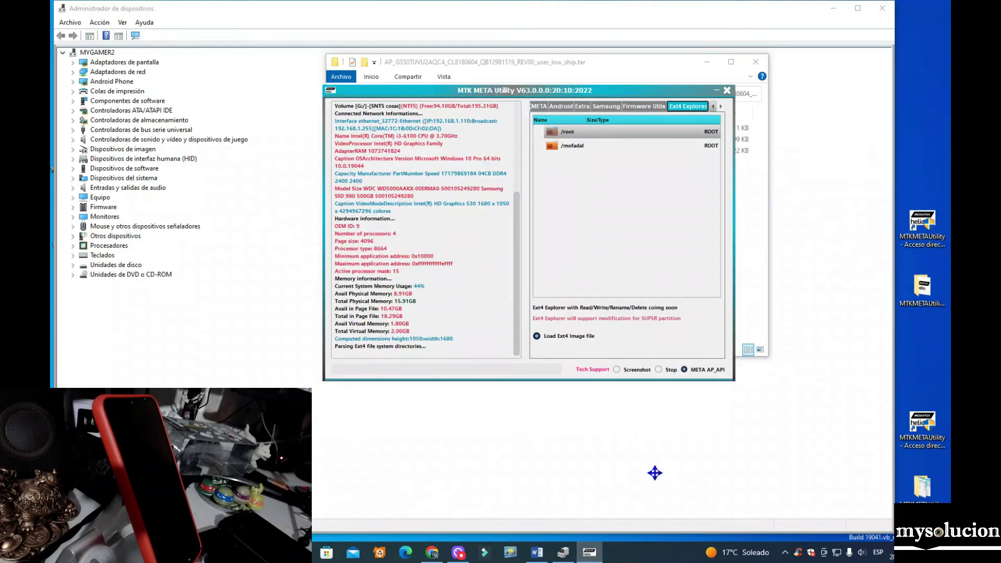
left_click(537, 336)
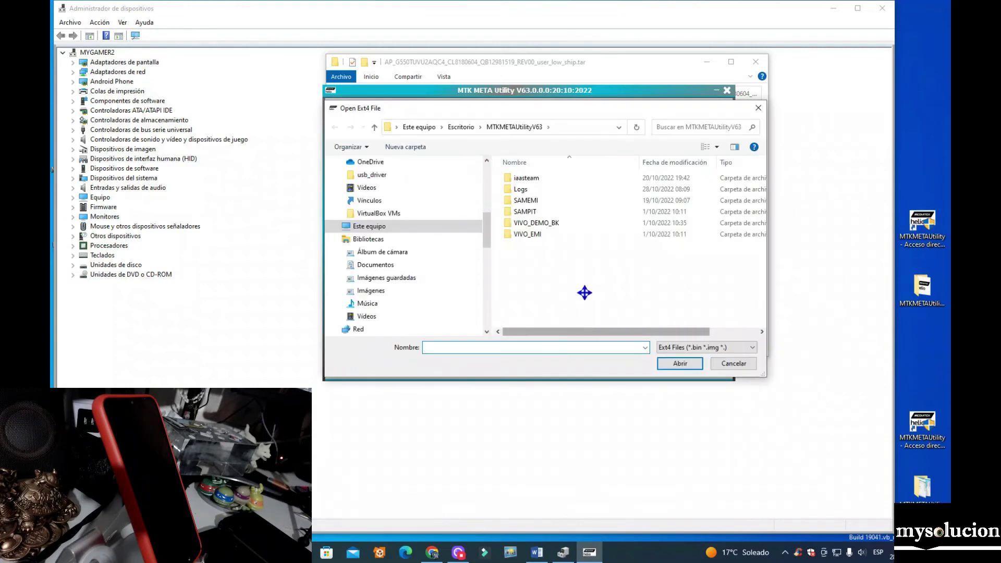
left_click(383, 227)
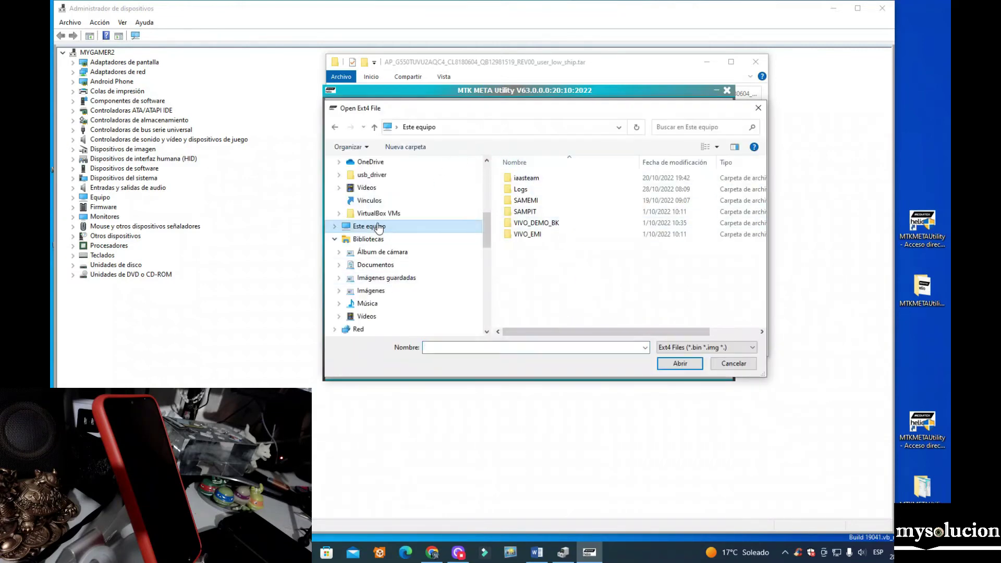
scroll(558, 260, "down", 3)
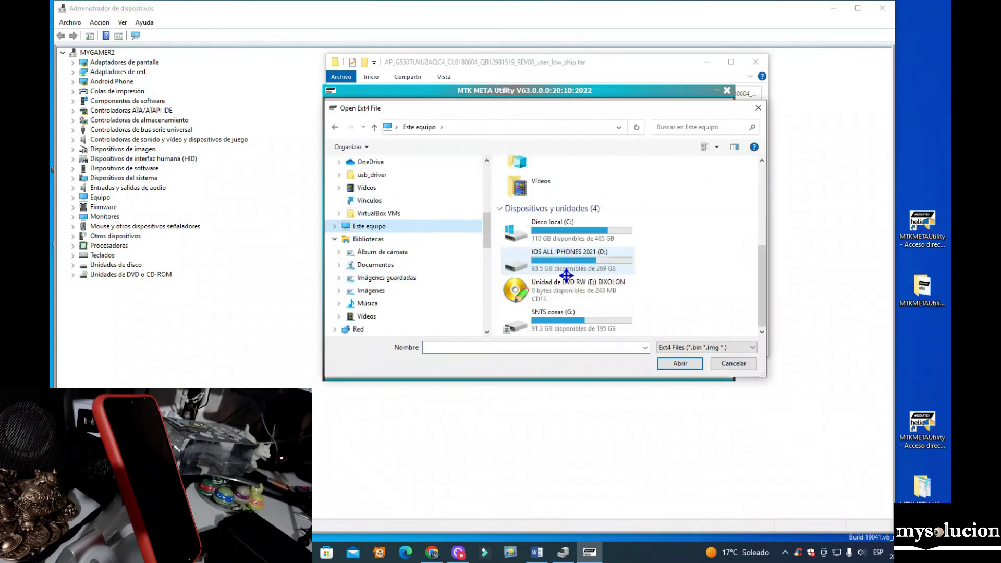
left_click(572, 322)
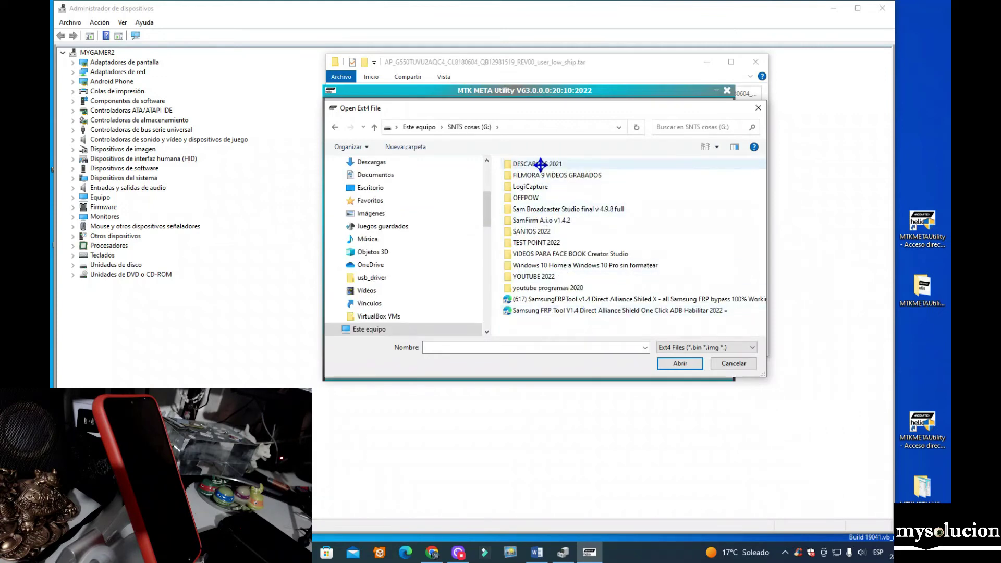
double_click(539, 164)
scroll(551, 228, "down", 5)
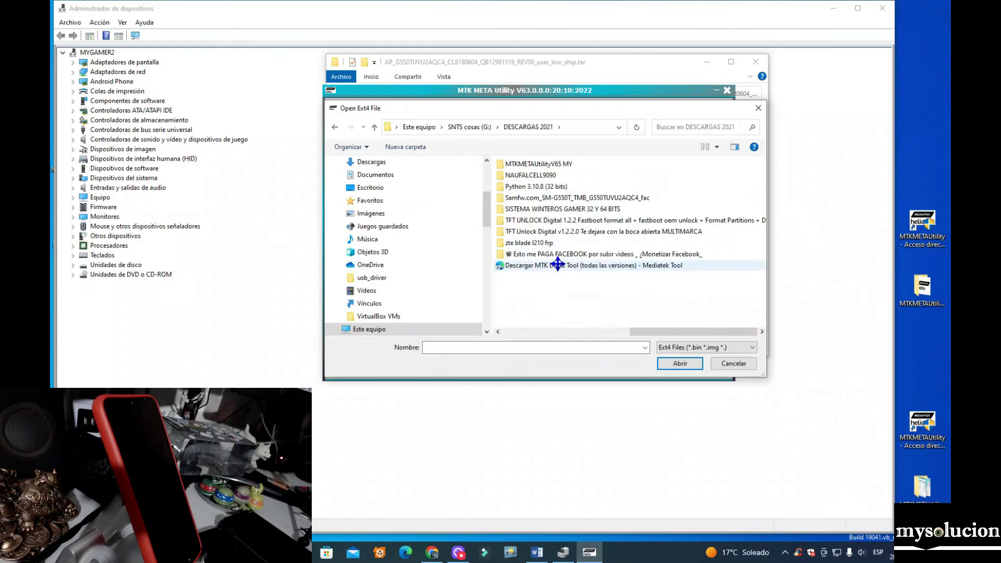
double_click(553, 197)
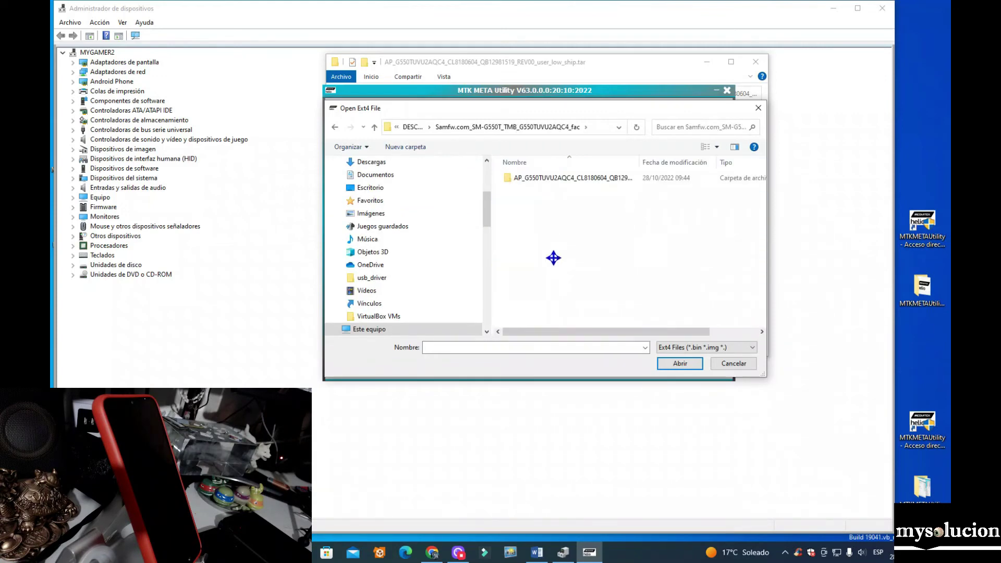
left_click(567, 180)
double_click(578, 180)
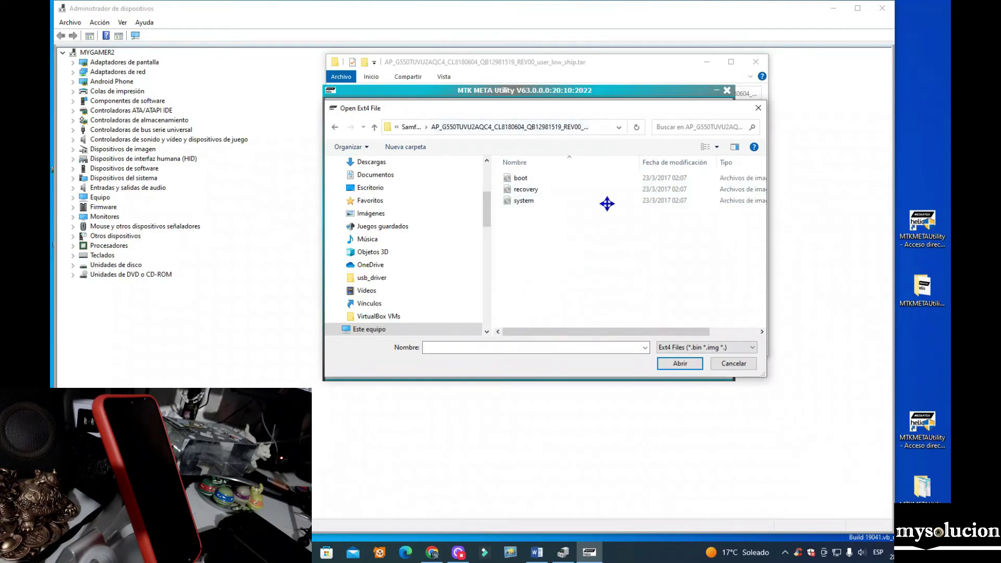
- Try to load the recovery image from the extracted AP folder into Ext4 Explorer
left_click(522, 180)
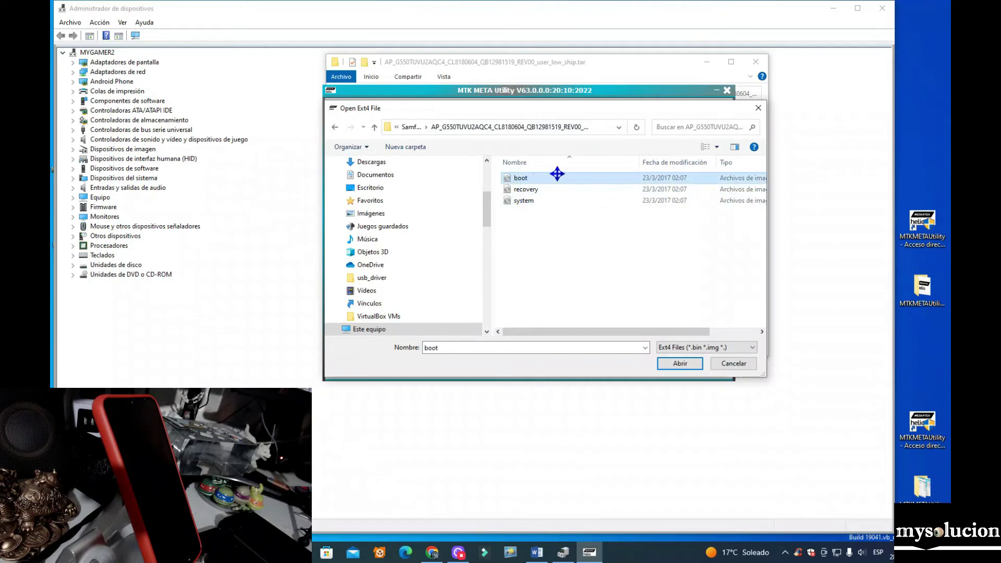
left_click(537, 194)
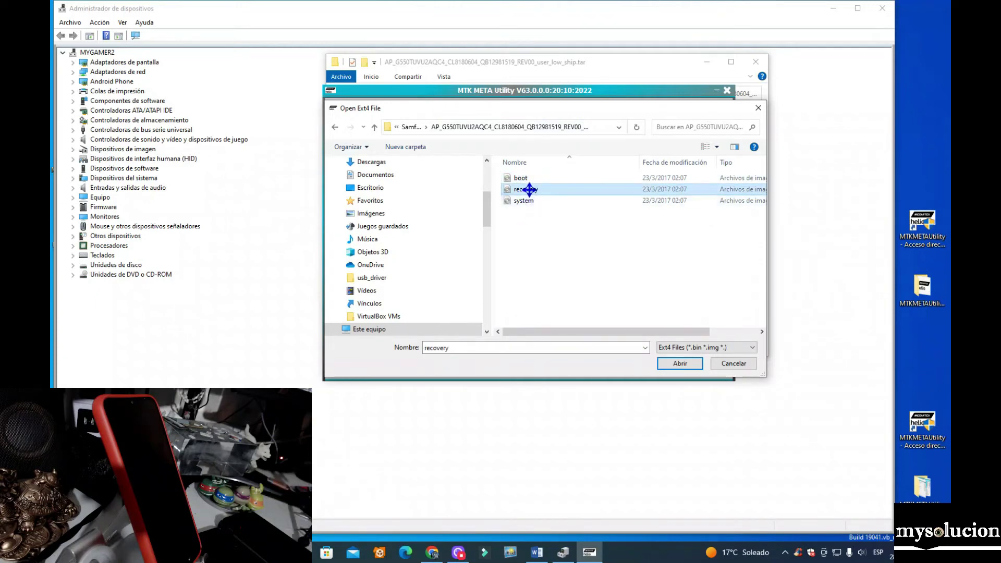
left_click(665, 365)
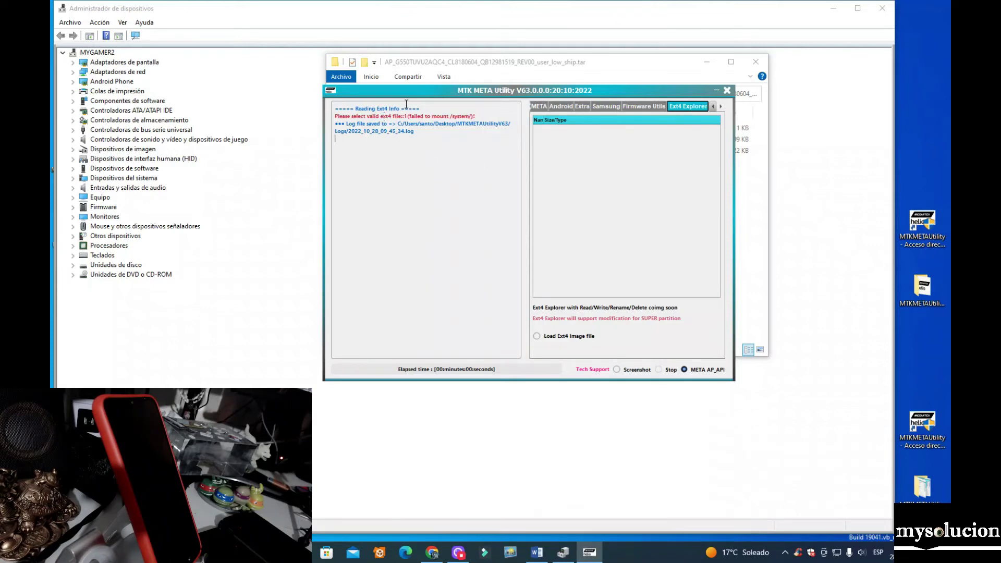
- Load the system image into Ext4 Explorer from the extracted AP_G550TUVU2AQC4 folder inside DESCARGAS 2021 on drive G:
left_click(537, 336)
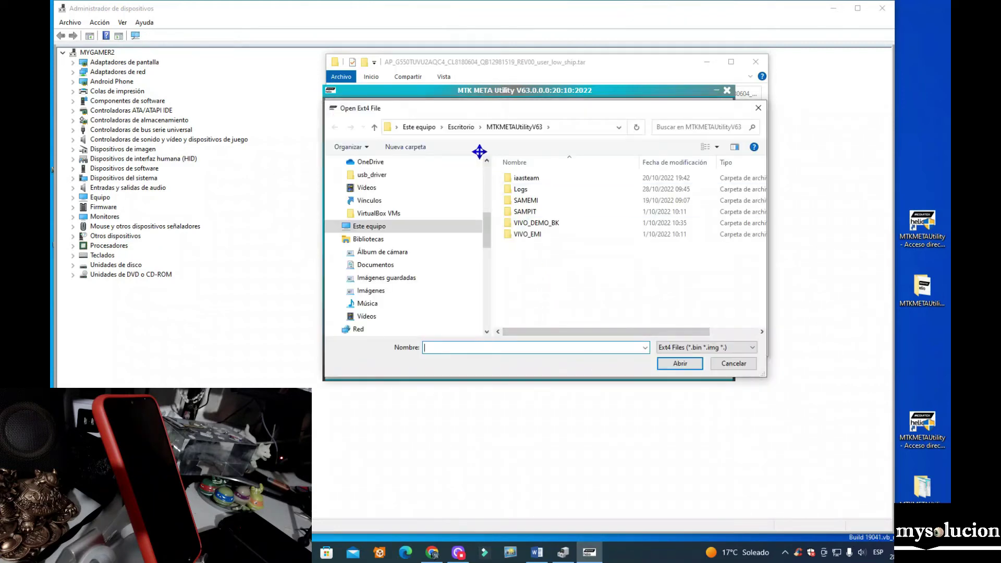
left_click(380, 228)
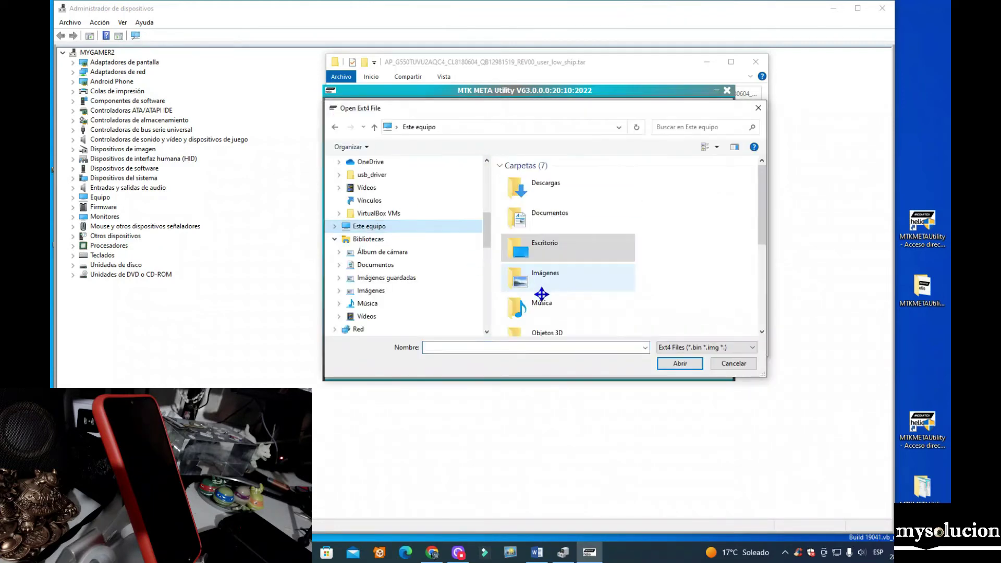
scroll(542, 295, "down", 3)
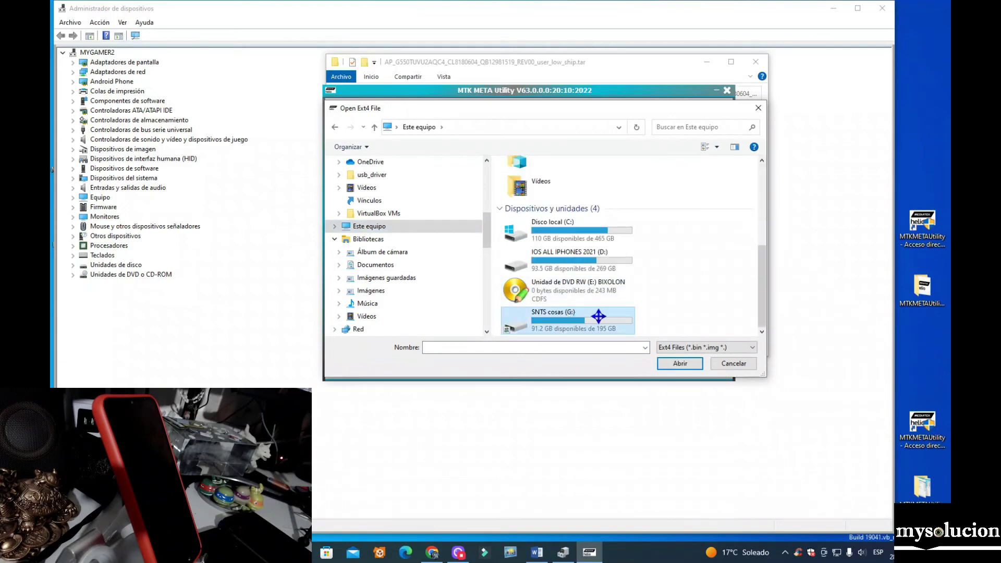
double_click(598, 316)
double_click(541, 164)
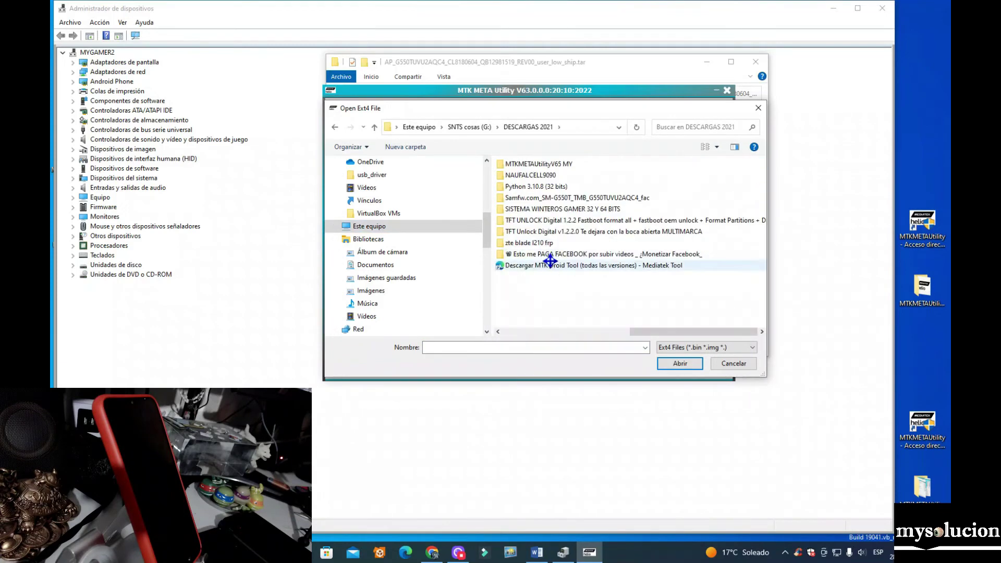
double_click(545, 198)
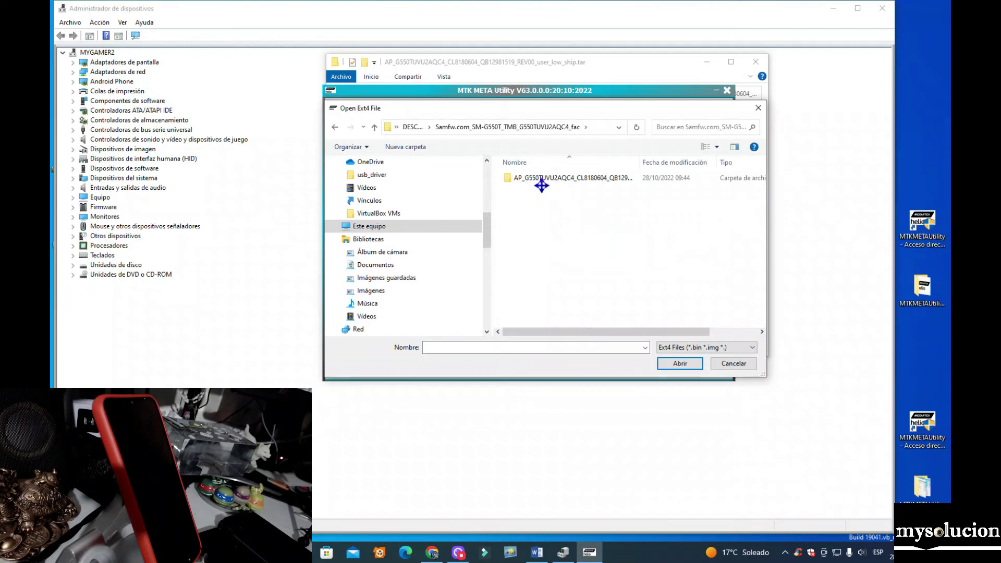
left_click(541, 180)
double_click(540, 180)
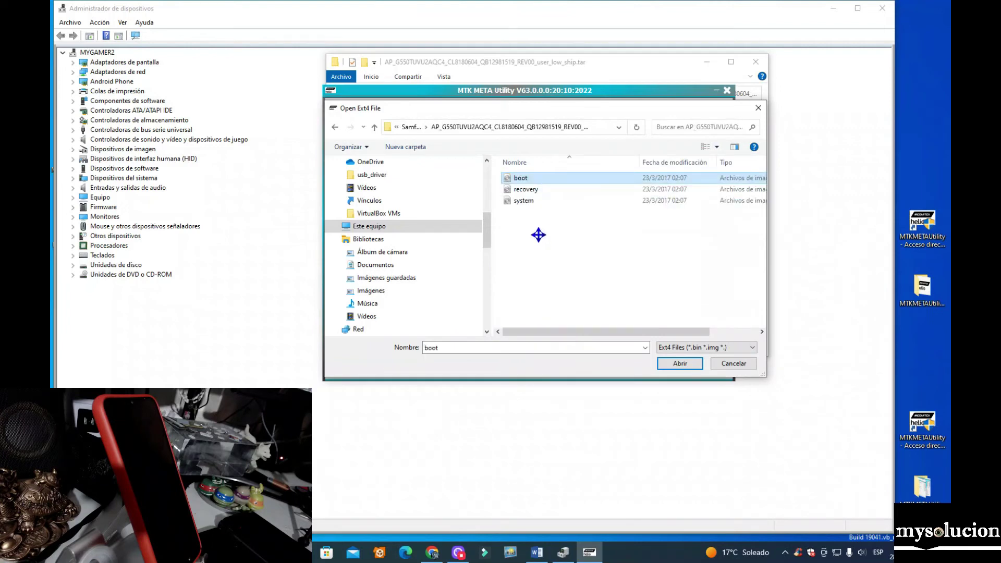
left_click(531, 191)
left_click(522, 203)
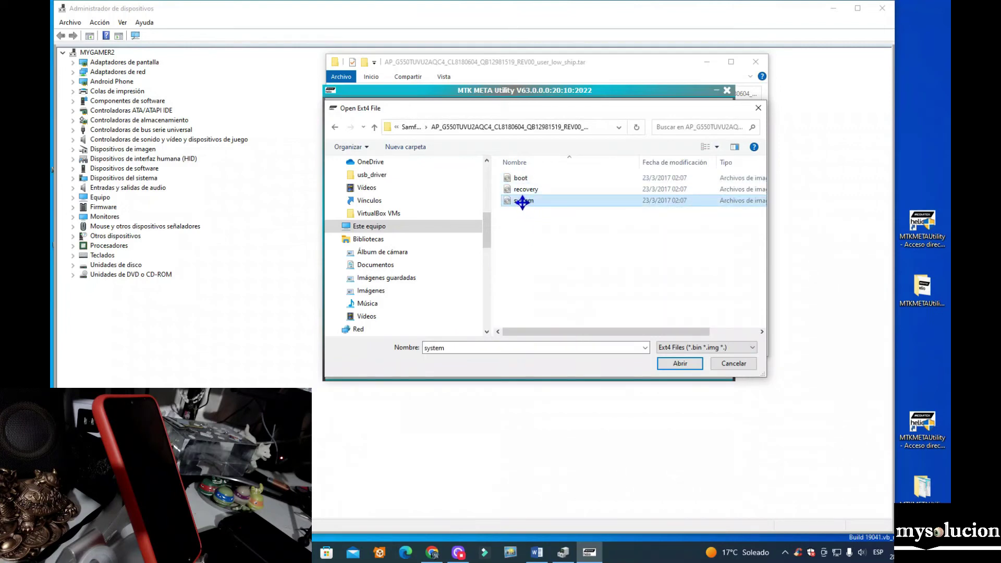
left_click(677, 363)
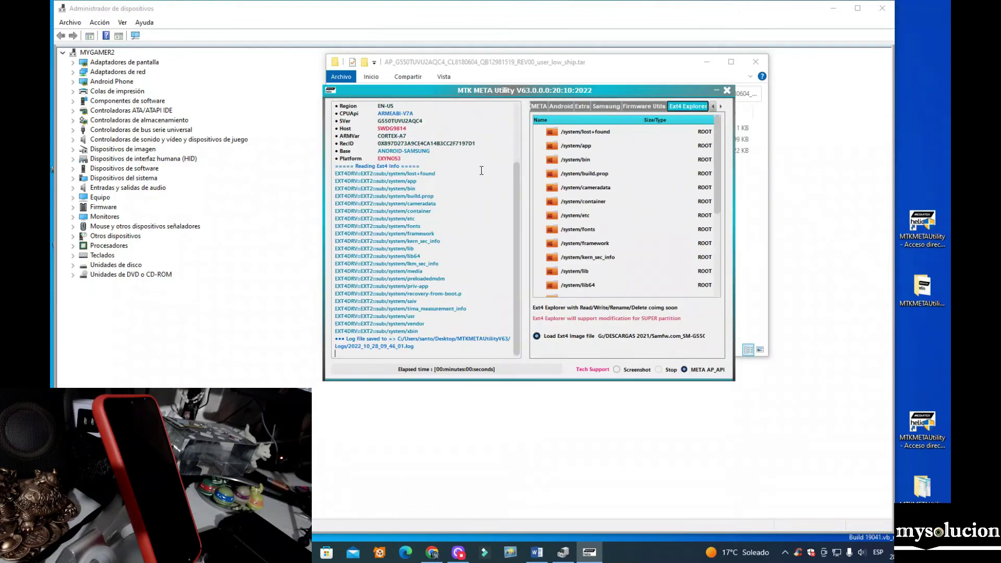
- Examine the Ext4 read log and the list of /system entries in Ext4 Explorer, from lost+found to xbin
scroll(440, 212, "up", 4)
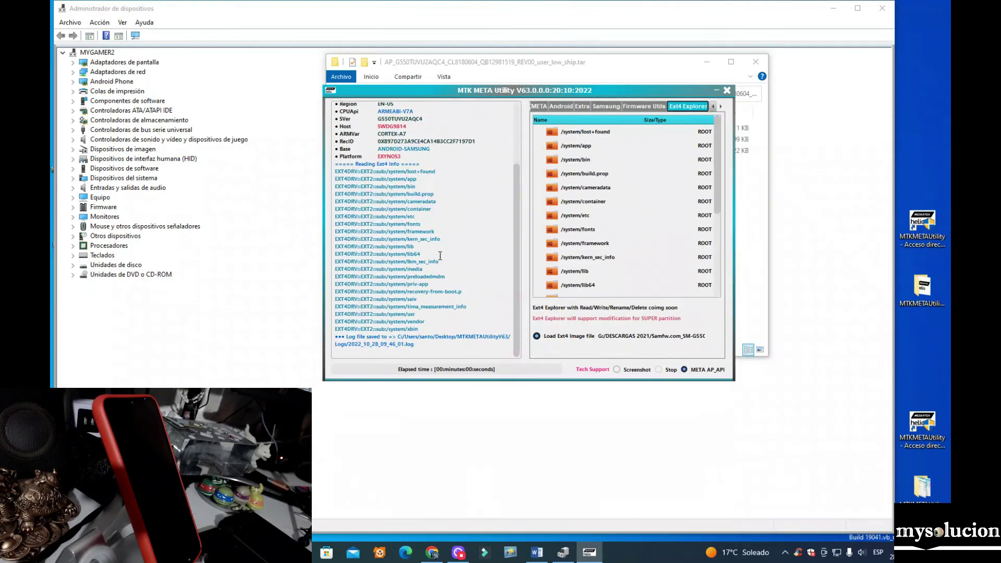
scroll(455, 239, "down", 4)
scroll(593, 177, "down", 3)
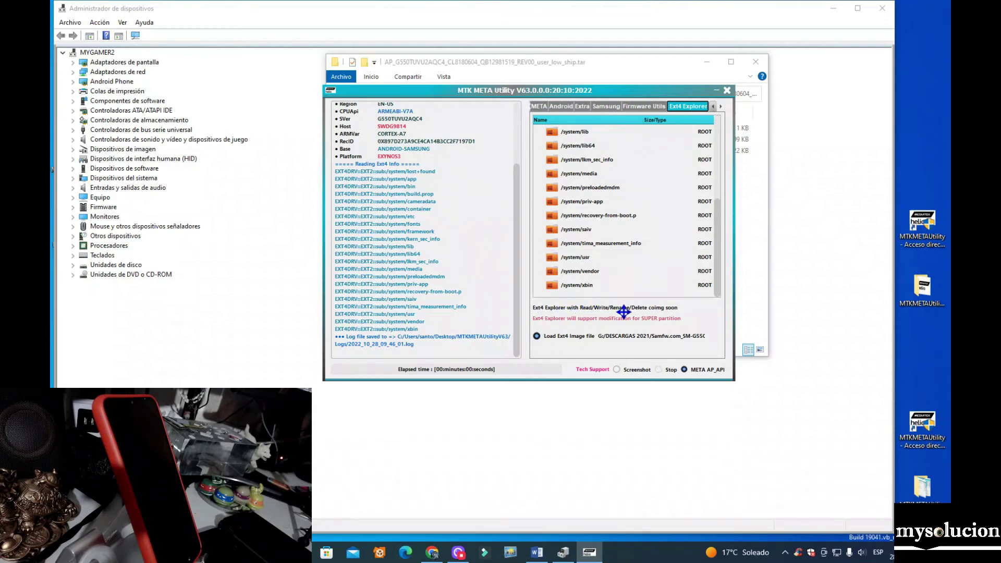
left_click(578, 231)
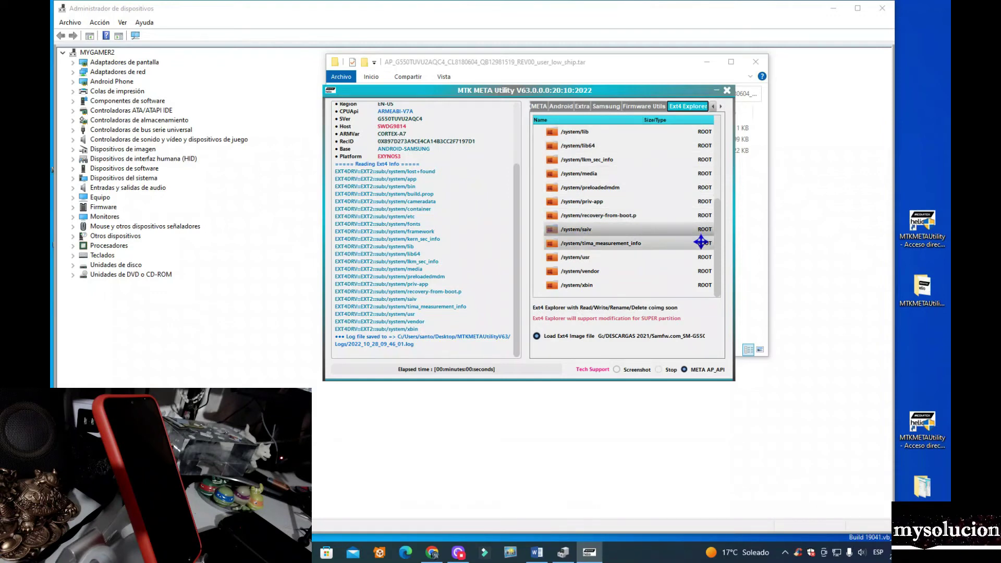
scroll(702, 243, "up", 3)
scroll(700, 224, "down", 3)
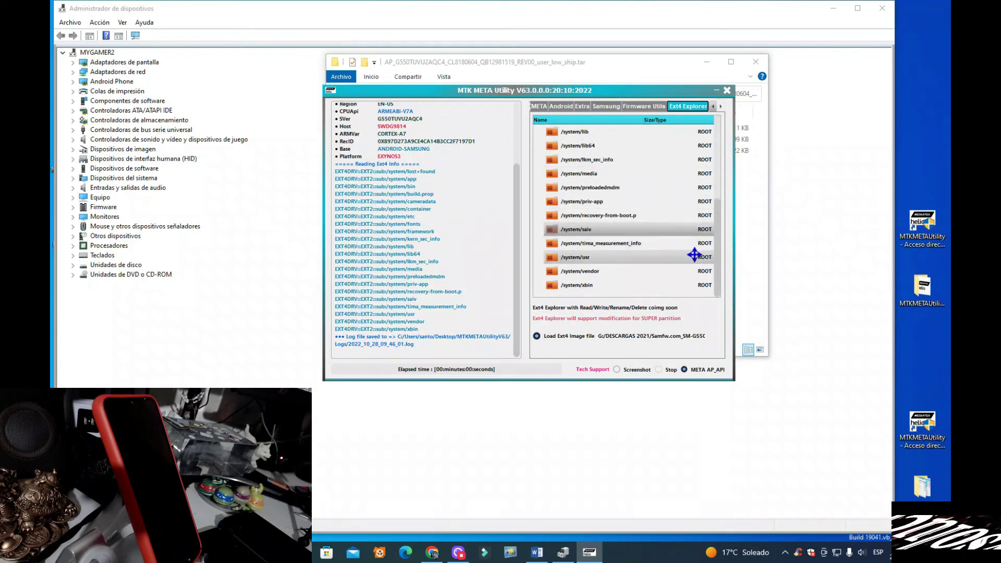
scroll(626, 232, "up", 3)
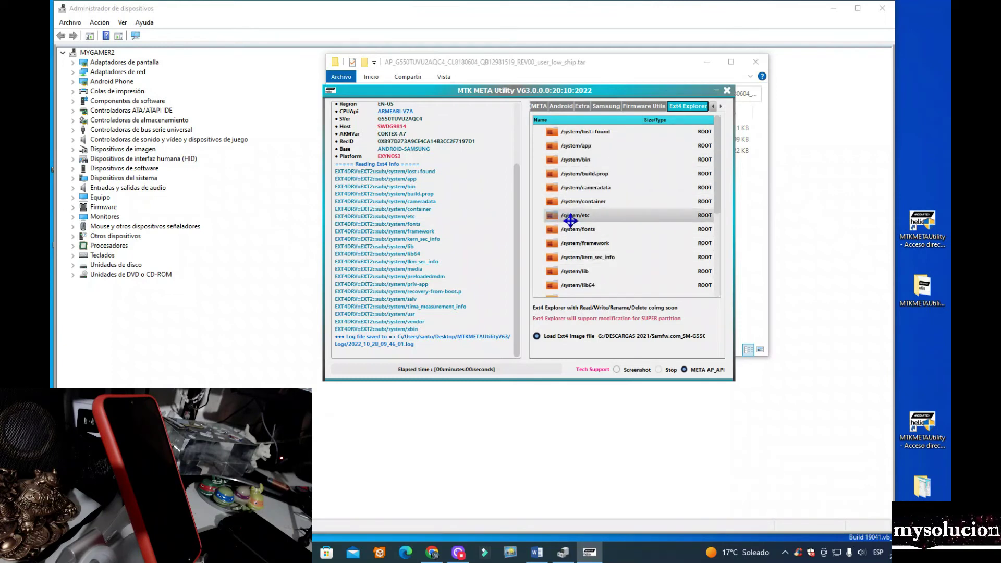
scroll(580, 276, "down", 3)
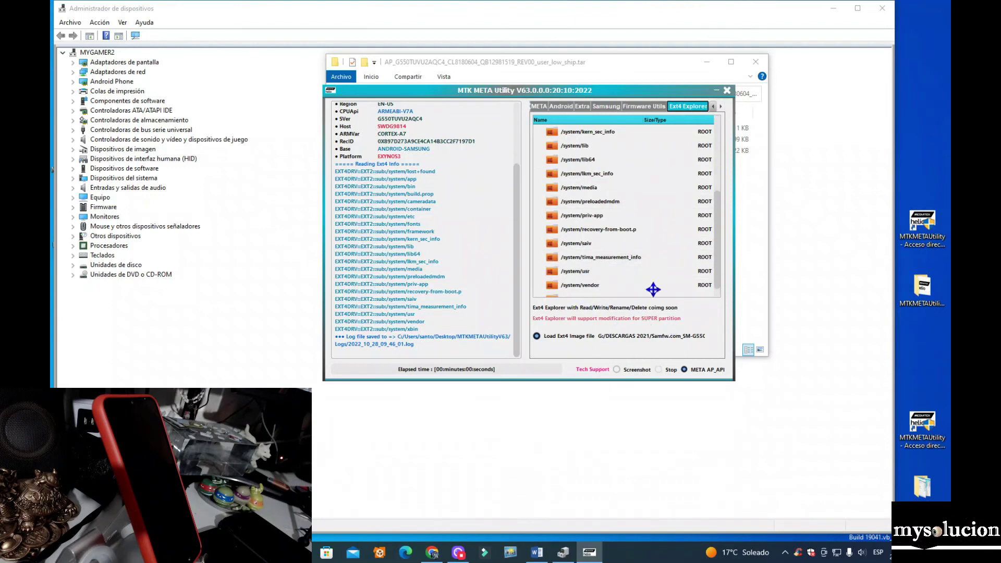
- Close MTK META Utility V63, run the V65 desktop shortcut as administrator, and minimize the firmware folder behind its repositioned window
left_click(727, 91)
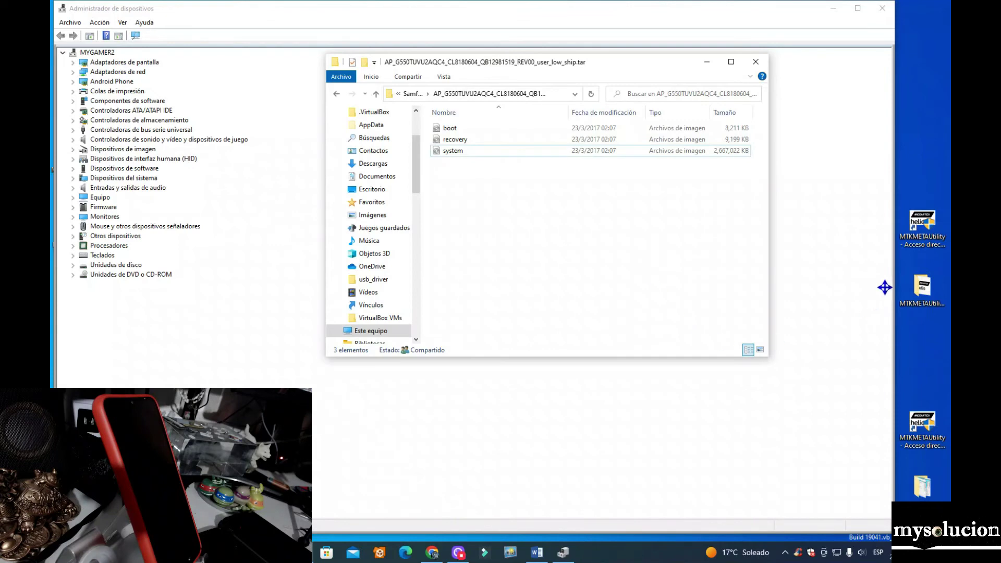
right_click(922, 225)
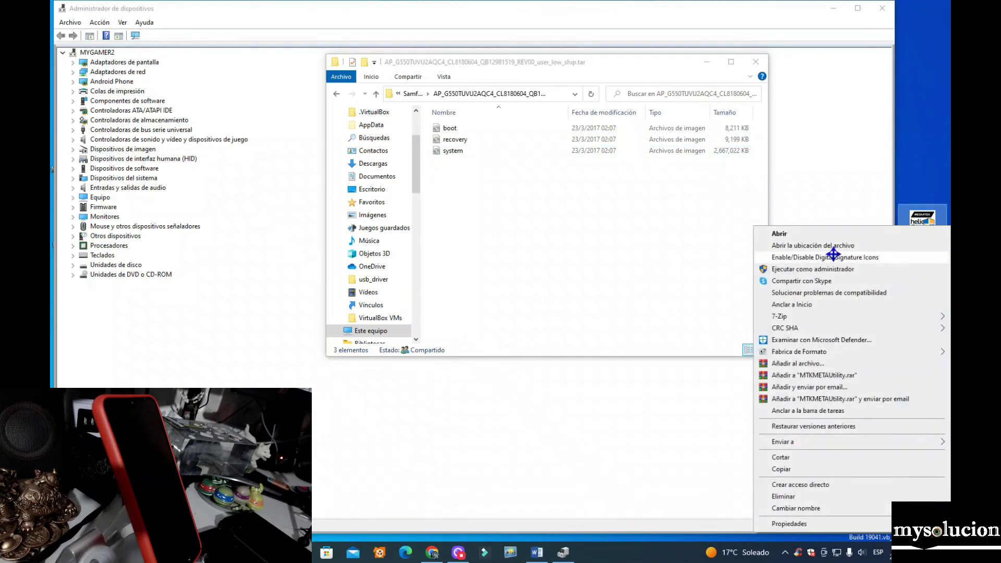
left_click(812, 268)
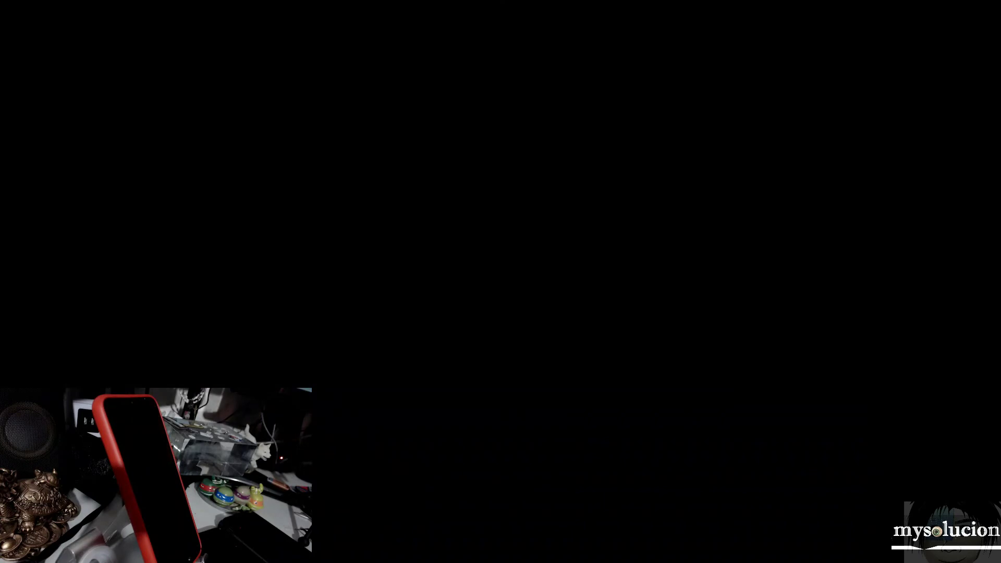
left_click(557, 383)
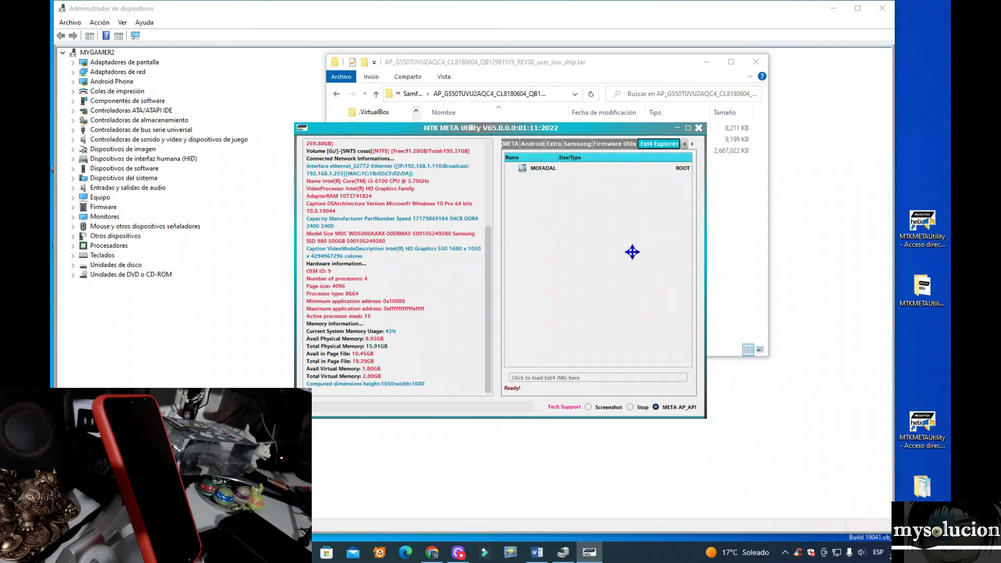
left_click(707, 63)
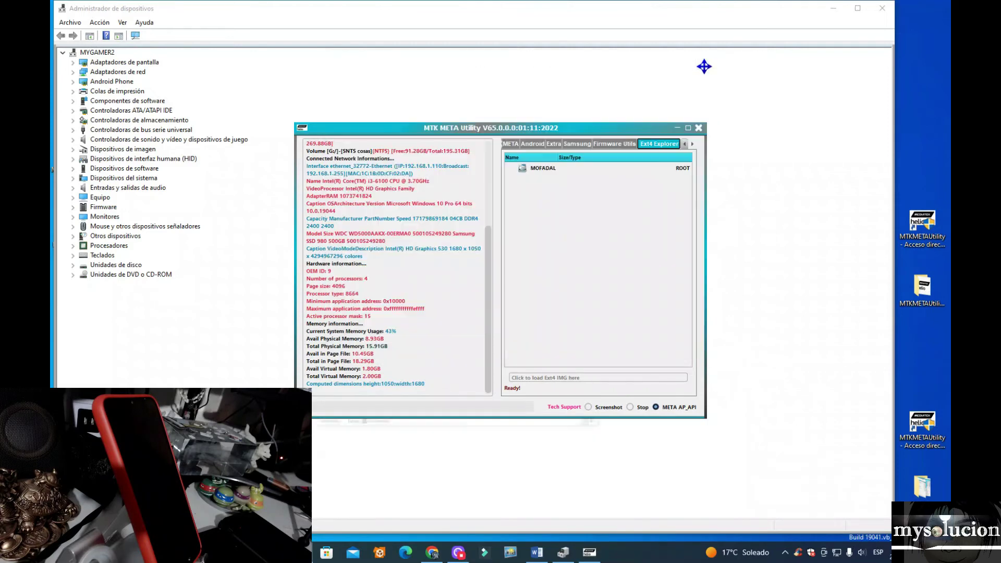
left_click_drag(569, 141, 603, 106)
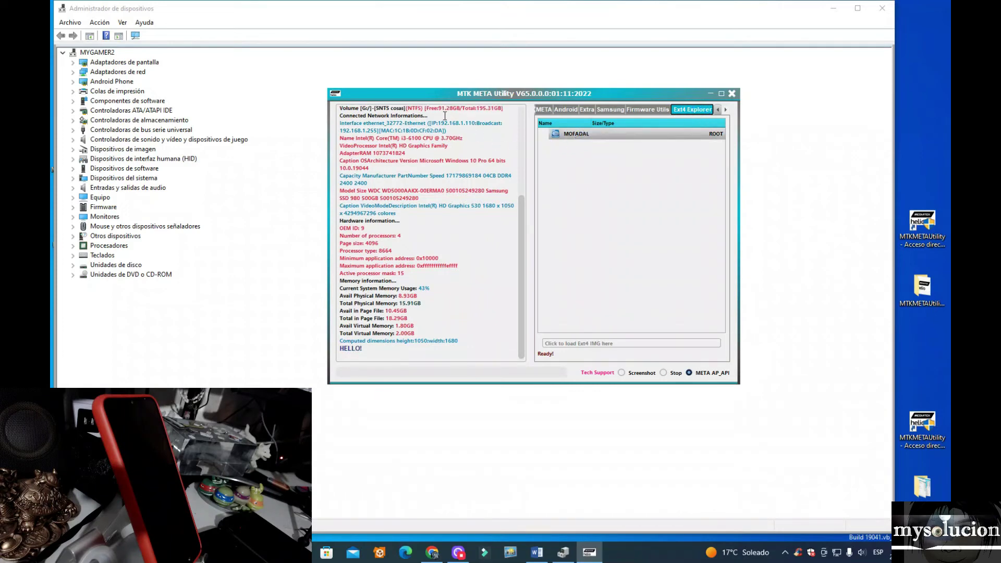
- Load the system image from the extracted AP_G550TUVU2AQC4 folder into Ext4 Explorer of MTK META Utility V65
scroll(445, 116, "up", 6)
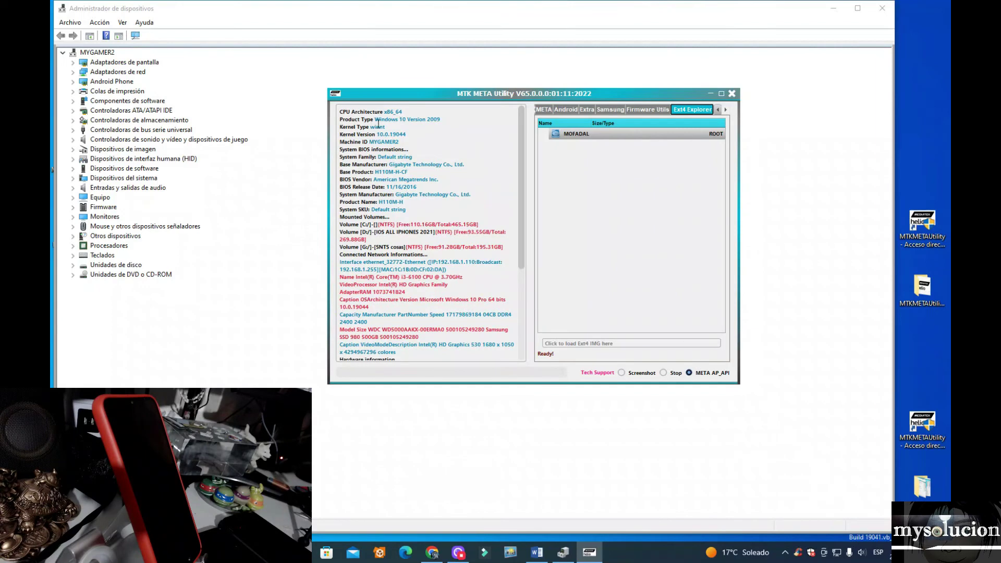
scroll(414, 146, "down", 6)
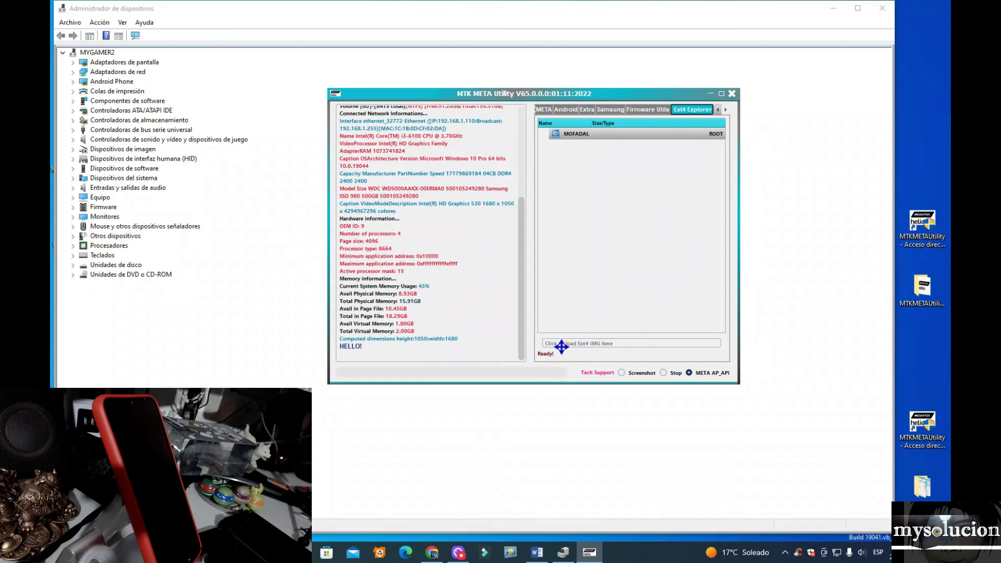
left_click(604, 345)
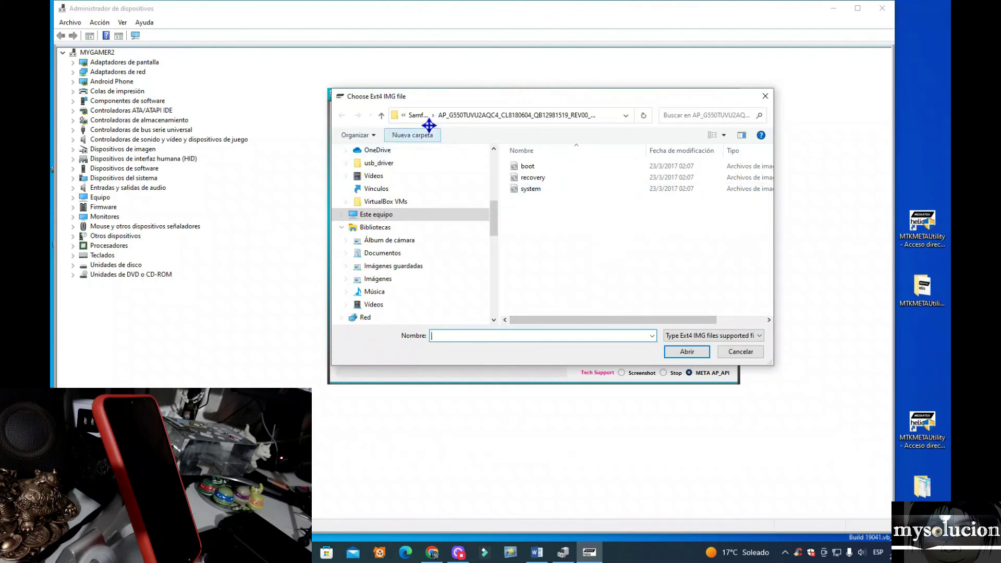
left_click(416, 115)
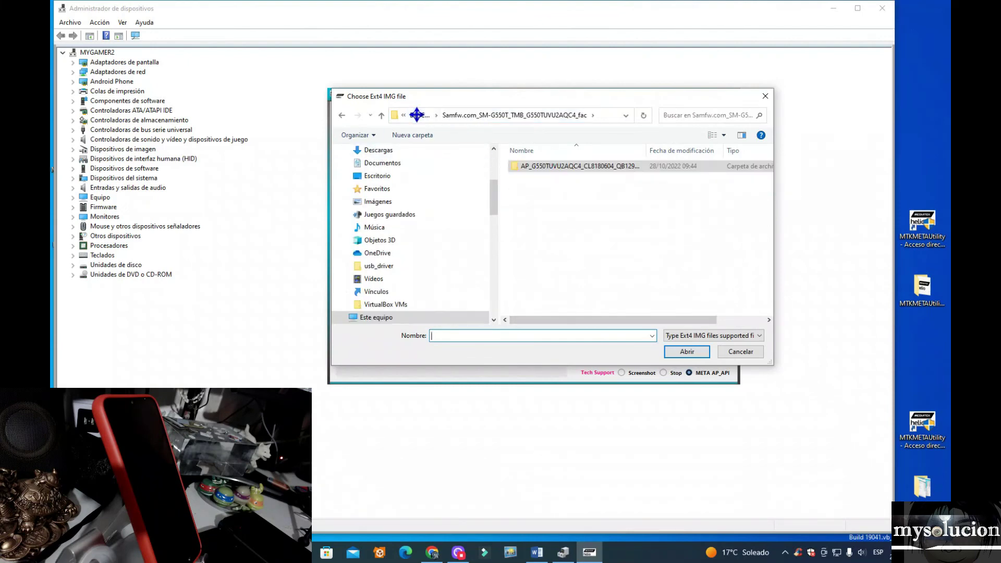
double_click(573, 167)
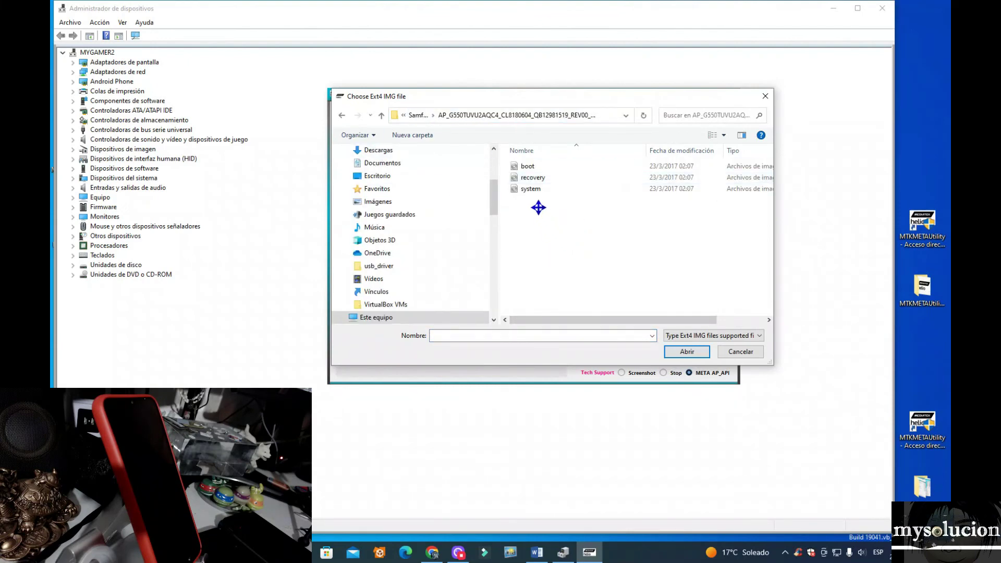
left_click(533, 190)
left_click(683, 353)
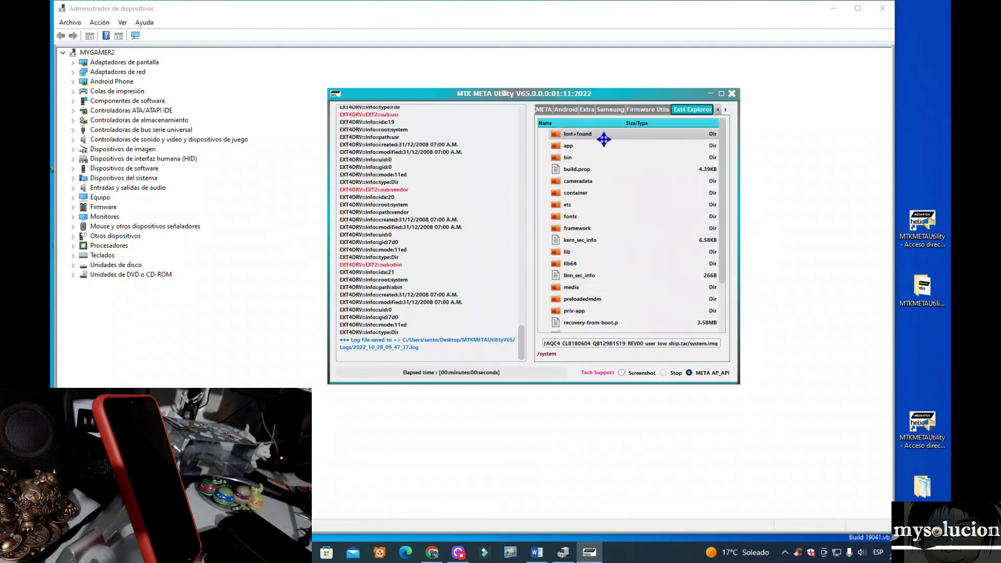
- Look over the /system entries, try to open lost+found, and open the app directory
scroll(634, 156, "down", 2)
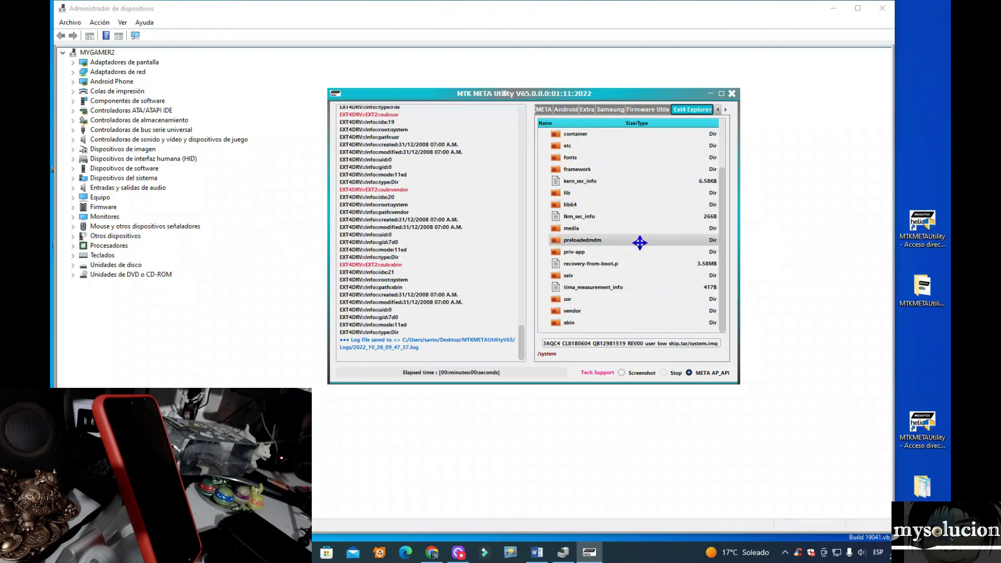
scroll(639, 245, "up", 2)
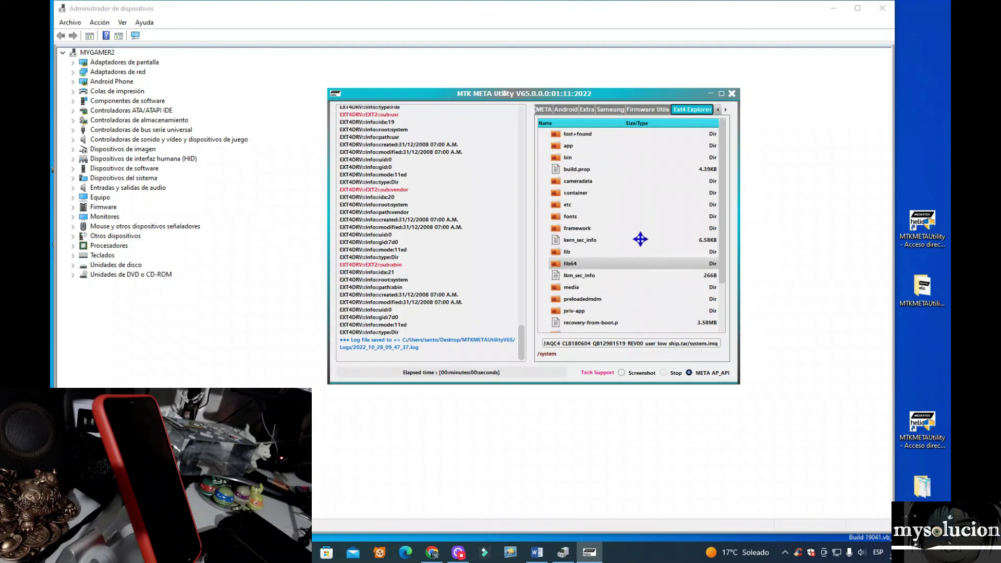
double_click(569, 134)
double_click(576, 135)
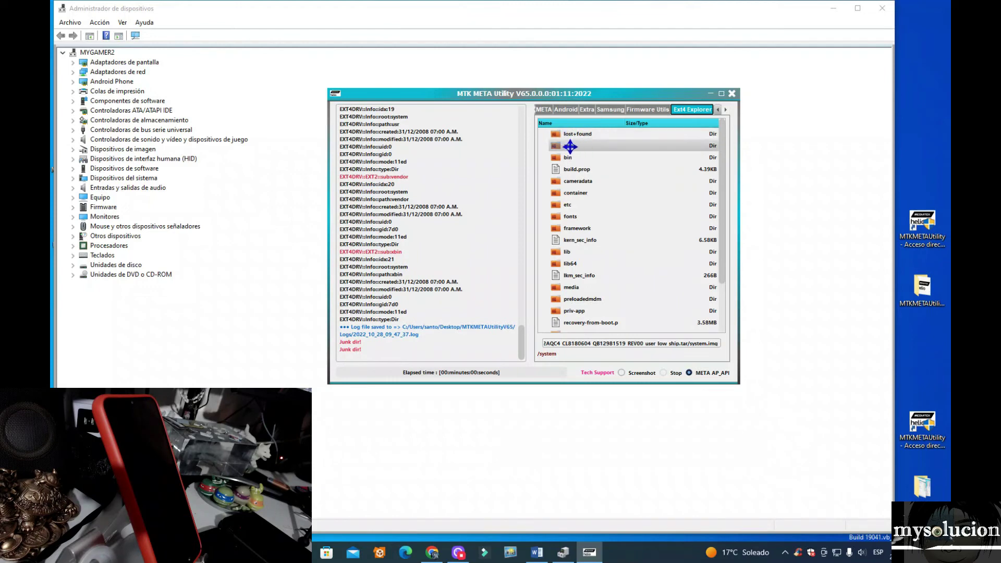
double_click(570, 147)
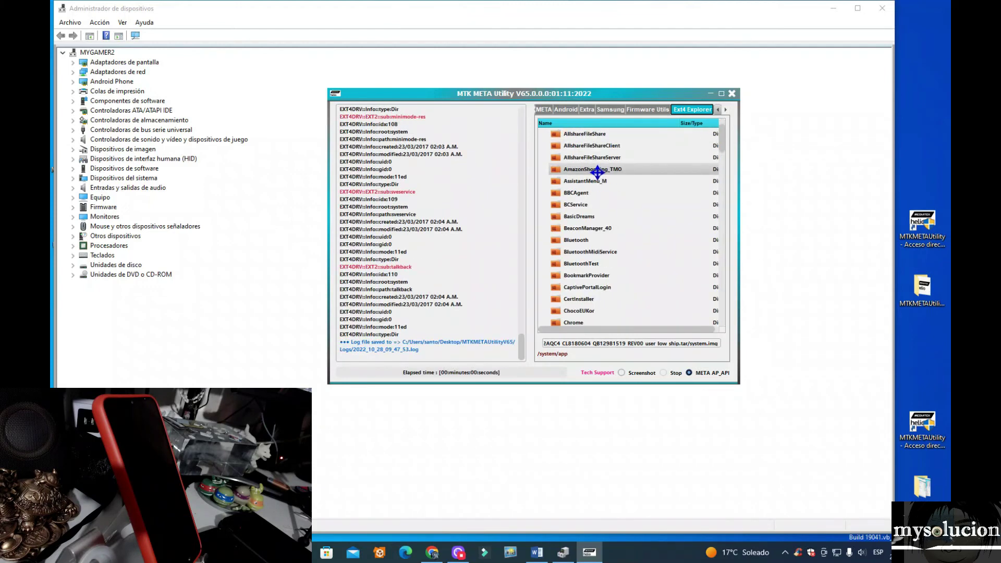
- Look through the app directories in /system/app and open the Chrome directory
scroll(597, 172, "down", 10)
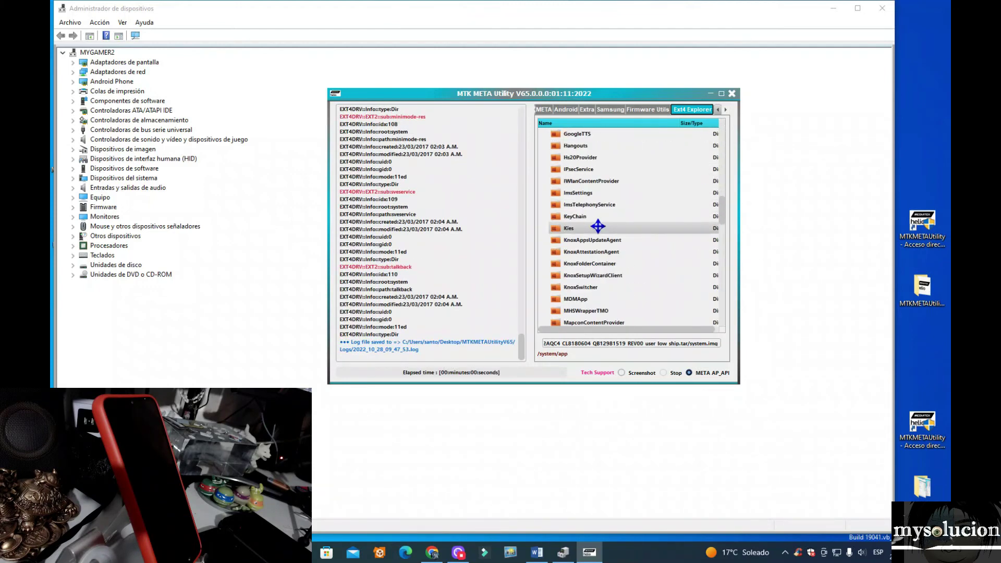
scroll(599, 226, "down", 10)
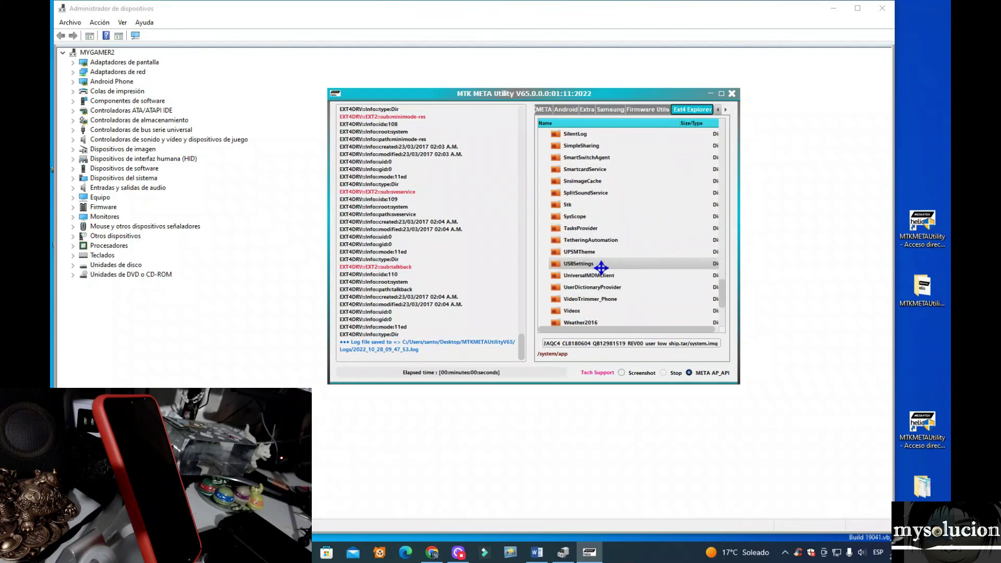
scroll(602, 268, "up", 15)
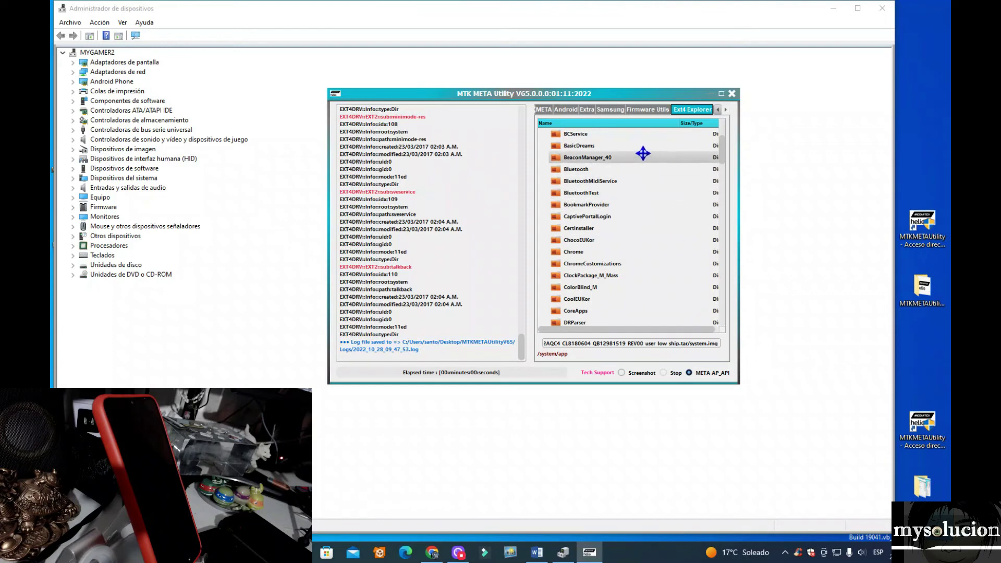
scroll(629, 153, "up", 3)
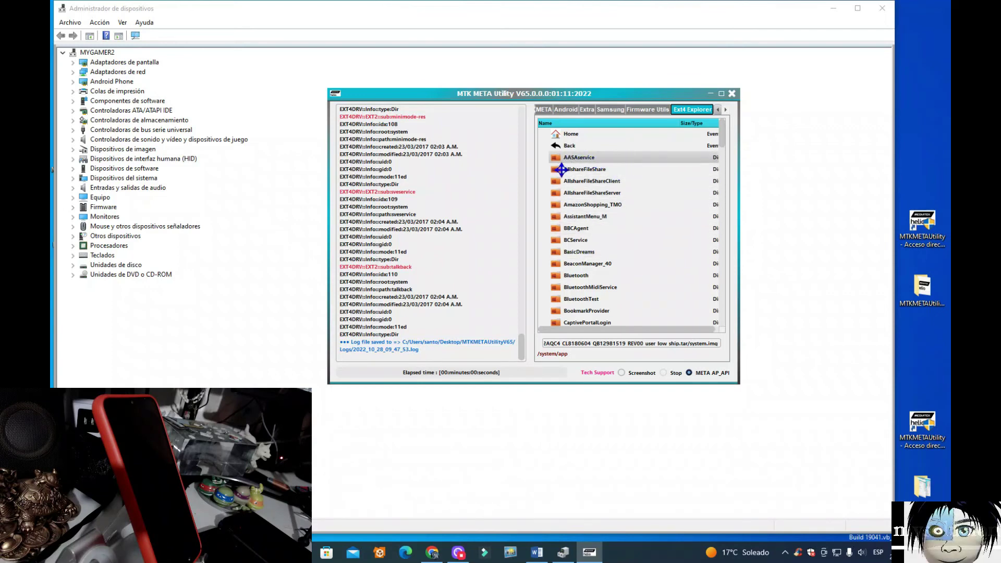
scroll(610, 201, "down", 2)
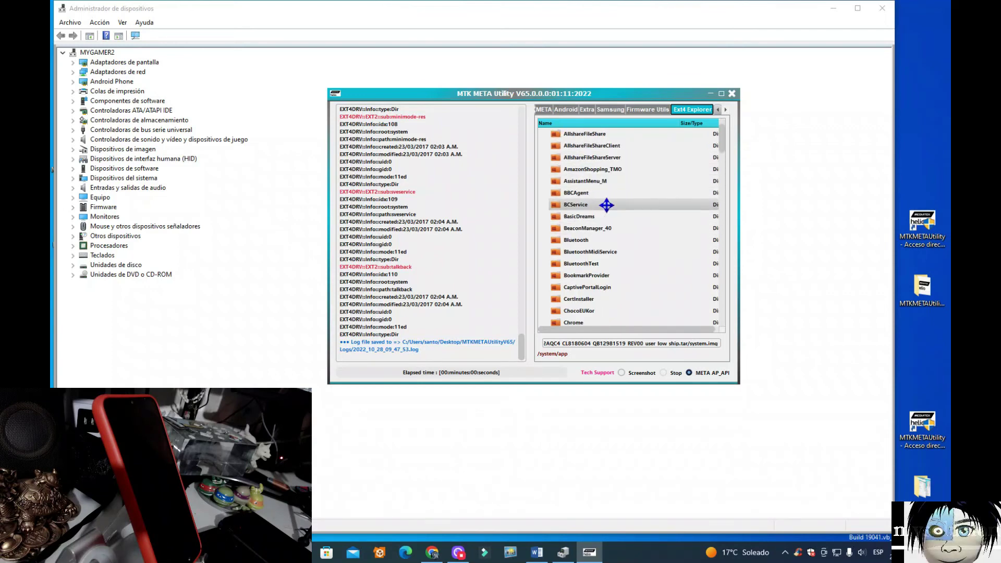
scroll(622, 193, "down", 2)
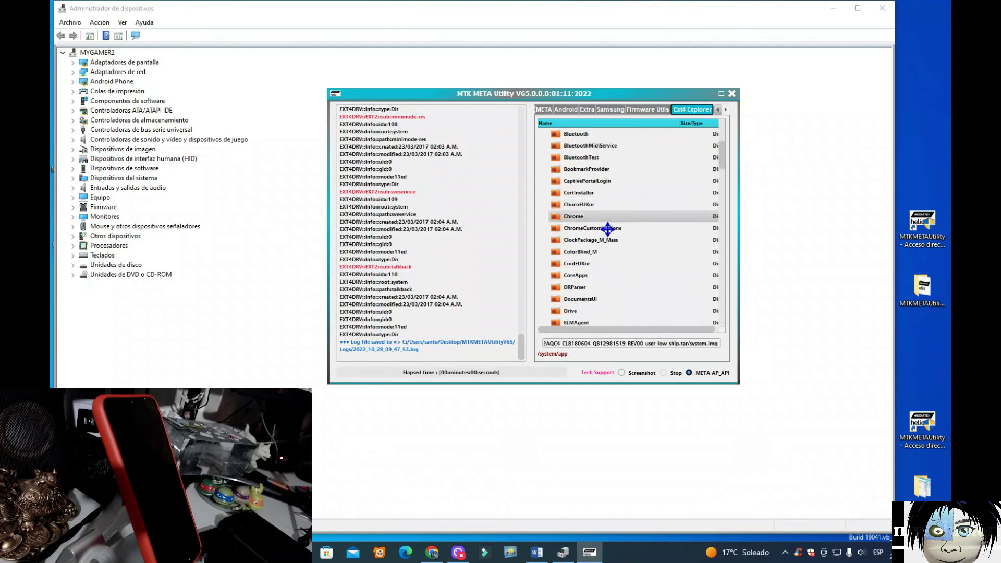
double_click(583, 217)
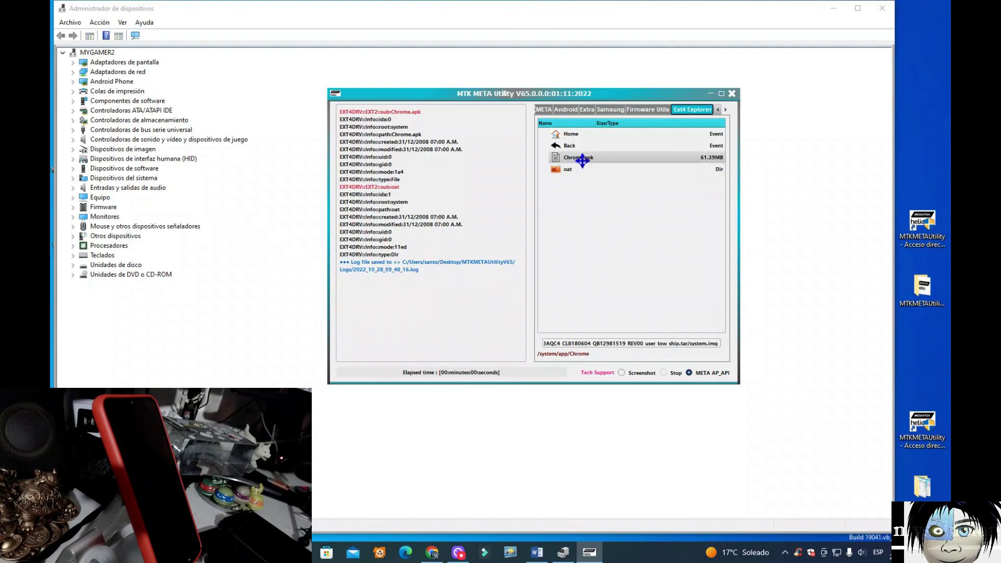
- Try to delete Chrome.apk from the system image, and extract it with Read
left_click(577, 157)
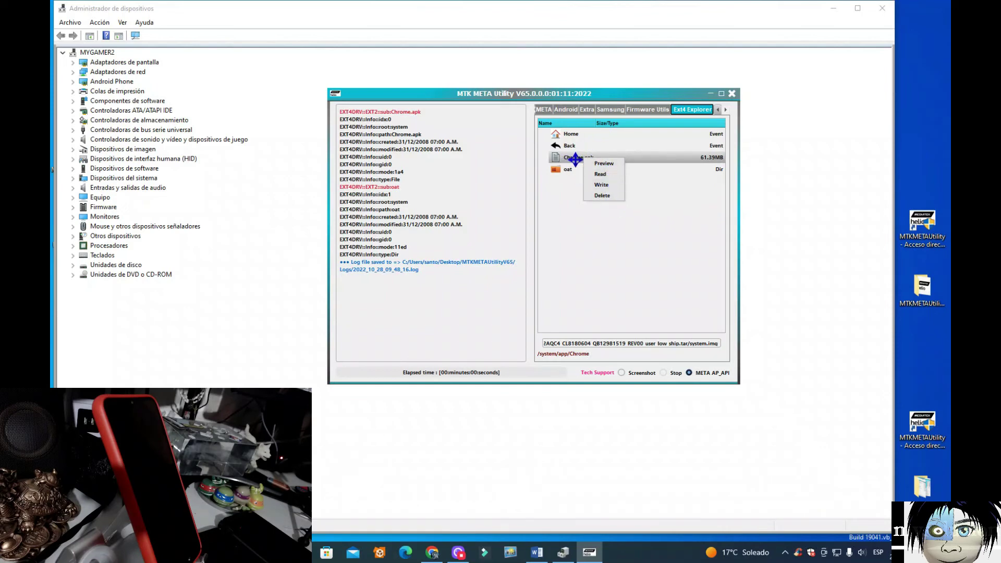
left_click(602, 196)
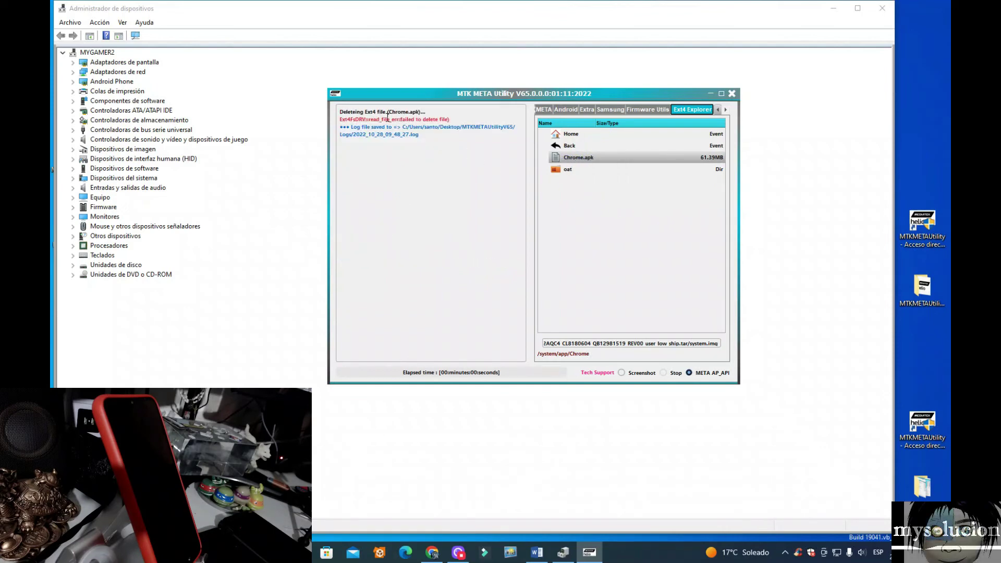
right_click(580, 158)
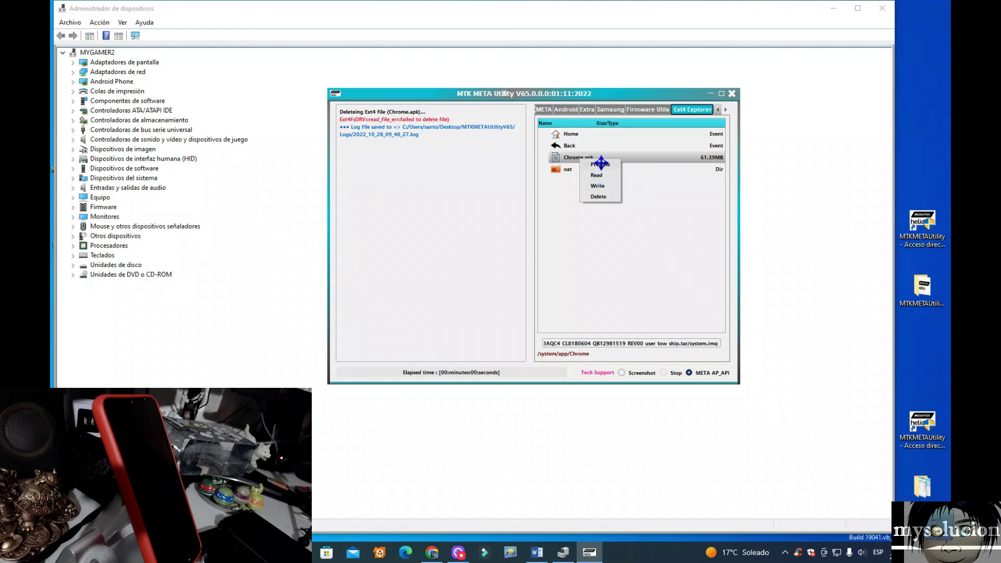
left_click(600, 175)
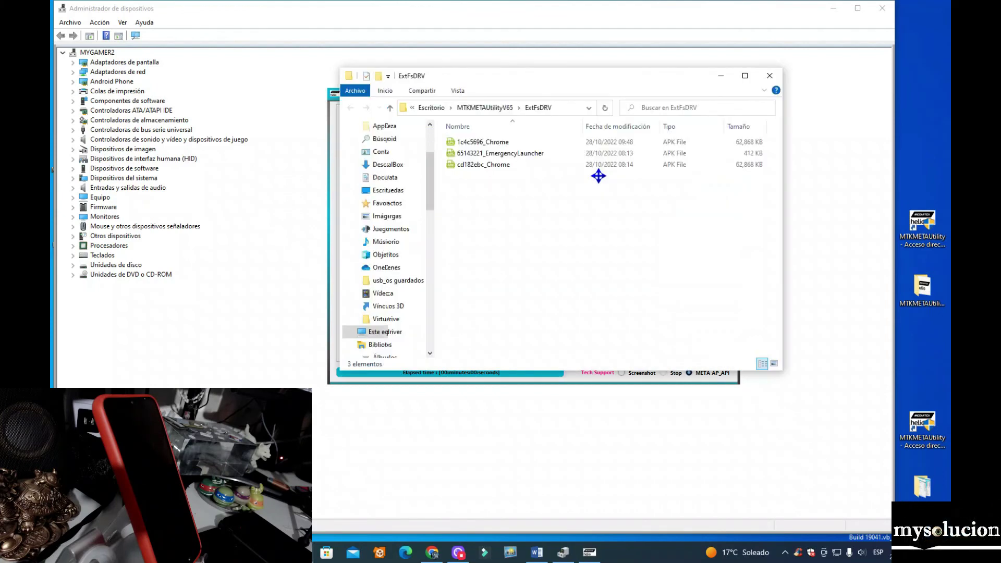
- Compare the Chrome and EmergencyLauncher APK files in the ExtFsDRV folder and move its window clear of the read log
left_click(494, 146)
left_click(464, 154)
left_click(493, 165)
left_click(472, 142)
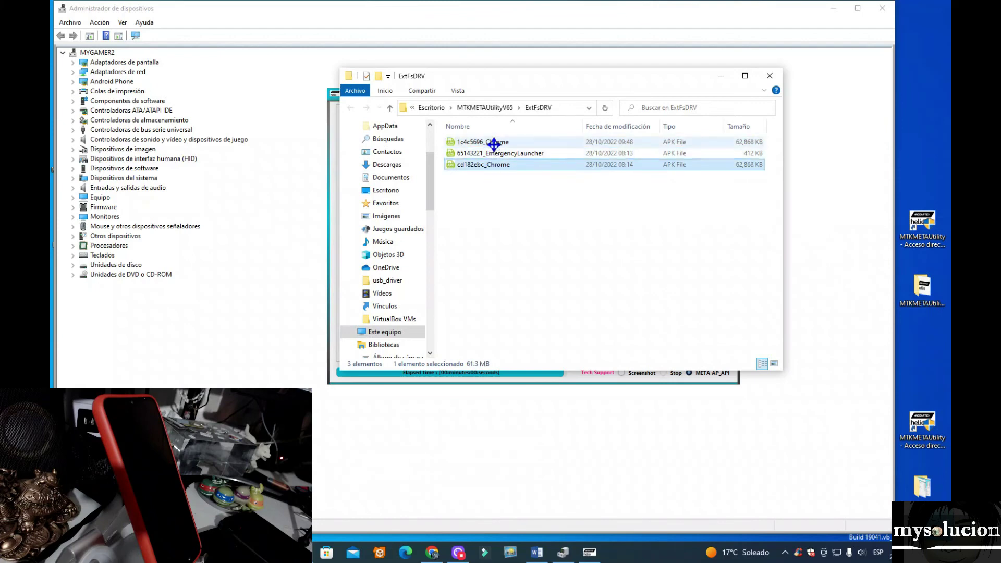
left_click(494, 165)
left_click_drag(532, 79, 536, 154)
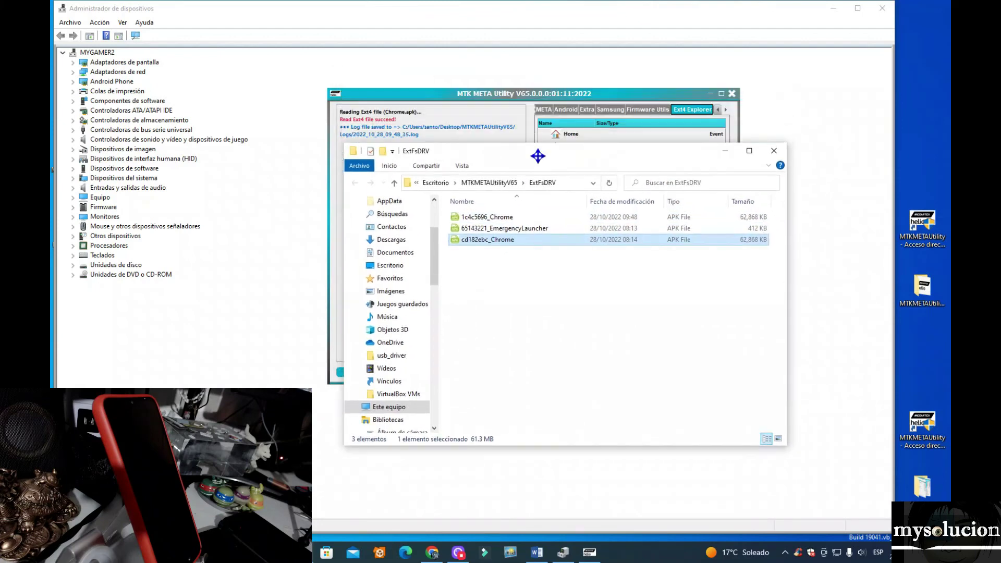
left_click(528, 305)
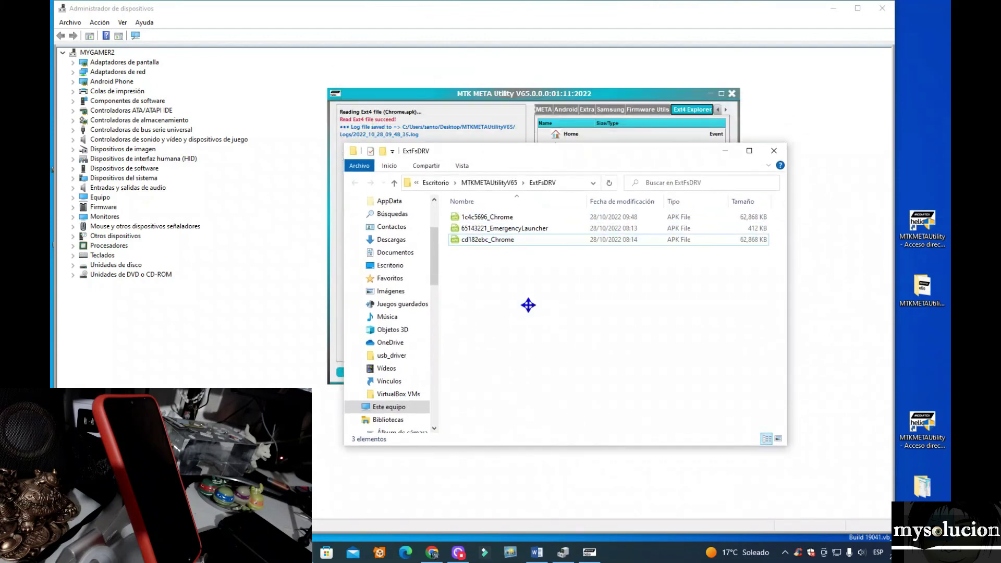
- Delete the 1c4c5696_Chrome and cd182ebc_Chrome APK files from the ExtFsDRV folder and close its window
left_click(503, 218)
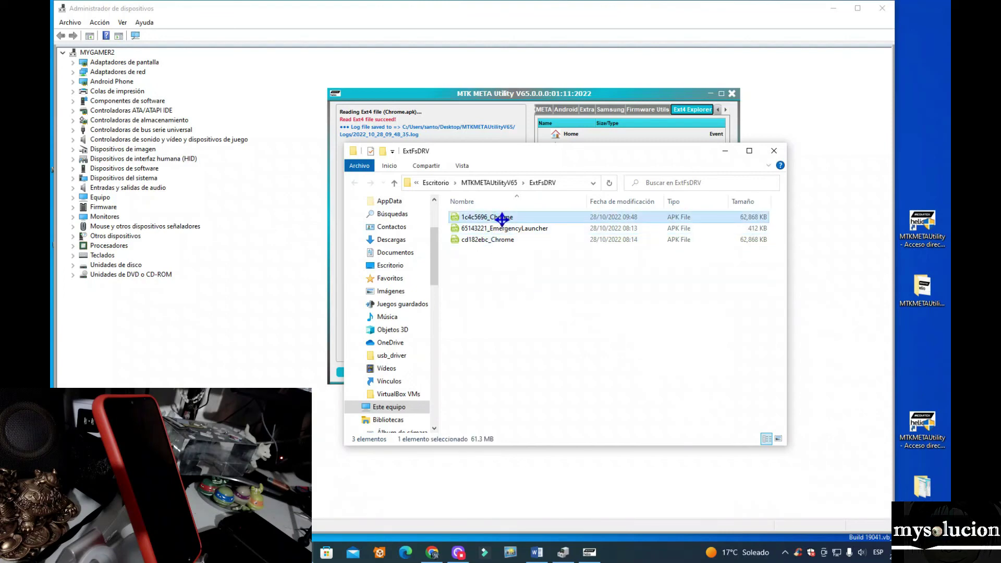
right_click(502, 219)
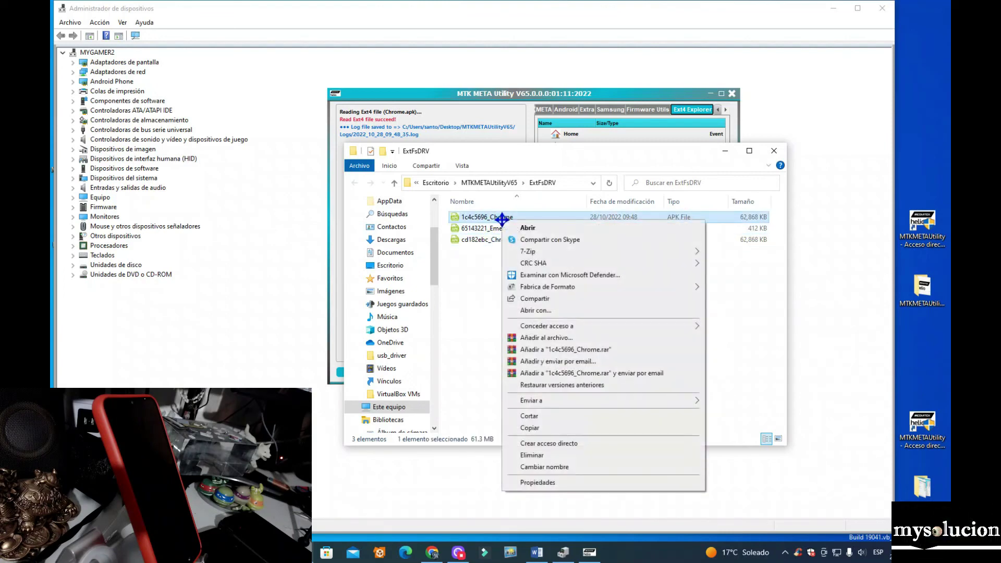
left_click(532, 455)
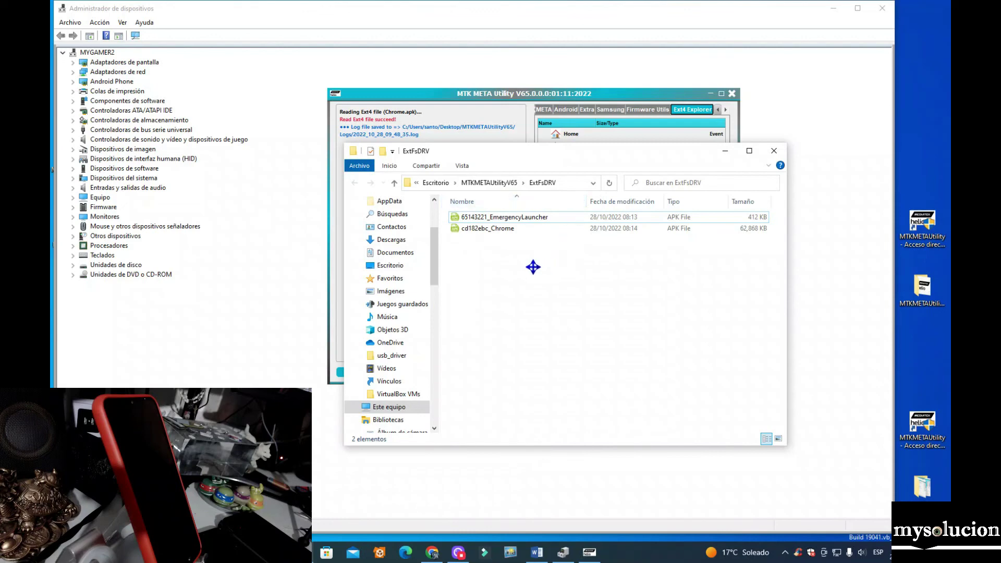
left_click(495, 229)
right_click(495, 230)
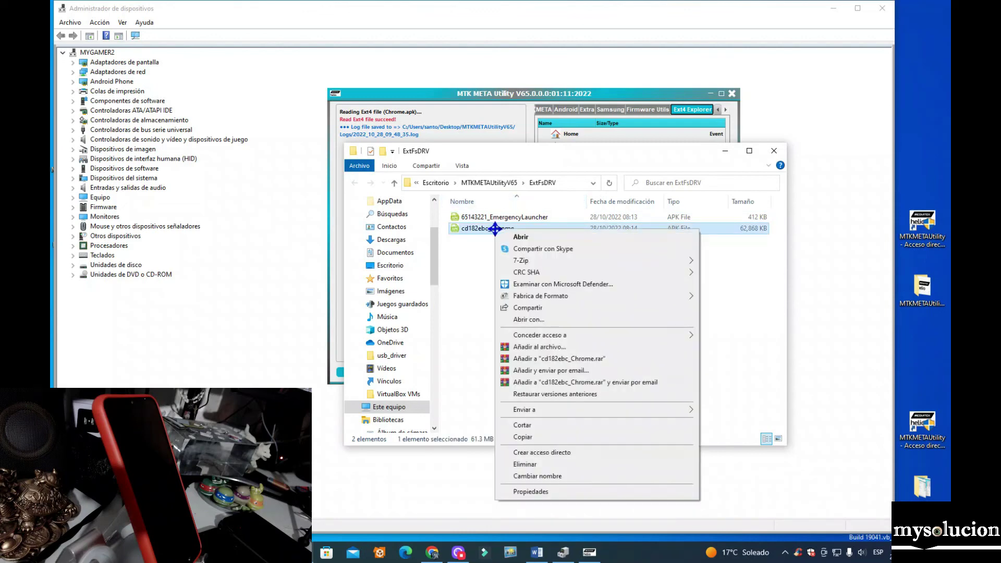
left_click(534, 466)
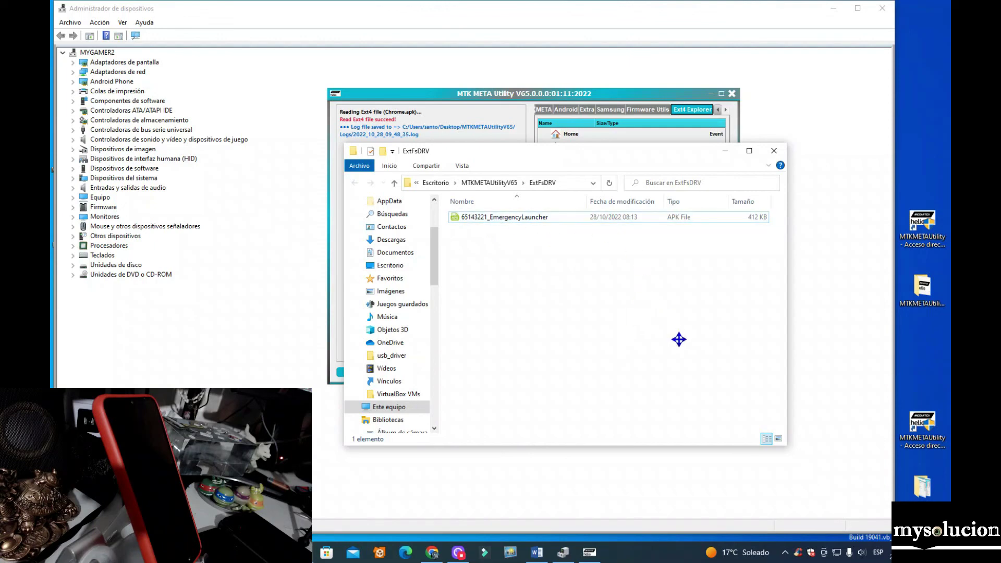
right_click(510, 217)
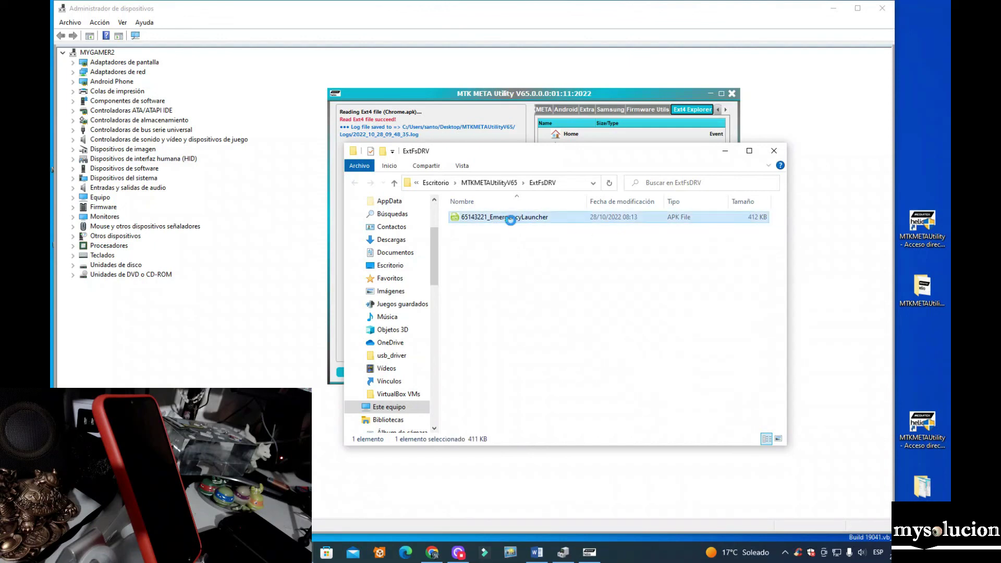
left_click(476, 304)
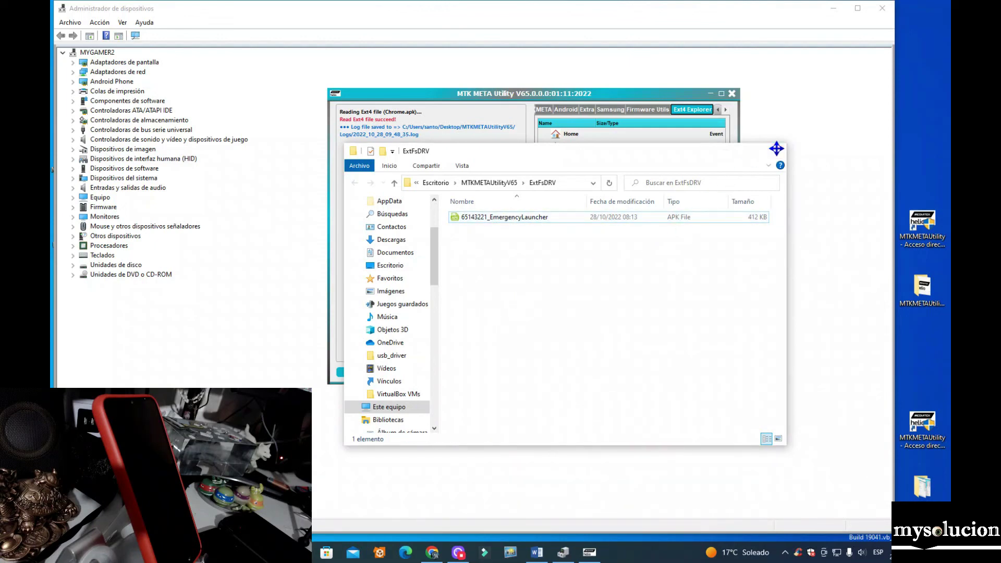
left_click(774, 151)
- Extract Chrome.apk from /system/app/Chrome again with Read and select the new copy in the ExtFsDRV folder
left_click(577, 157)
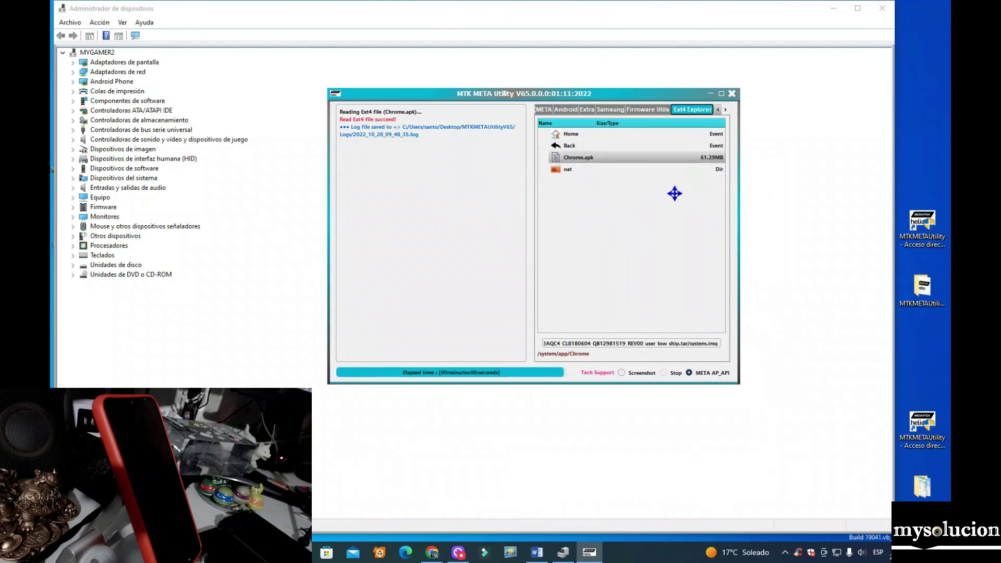
right_click(578, 157)
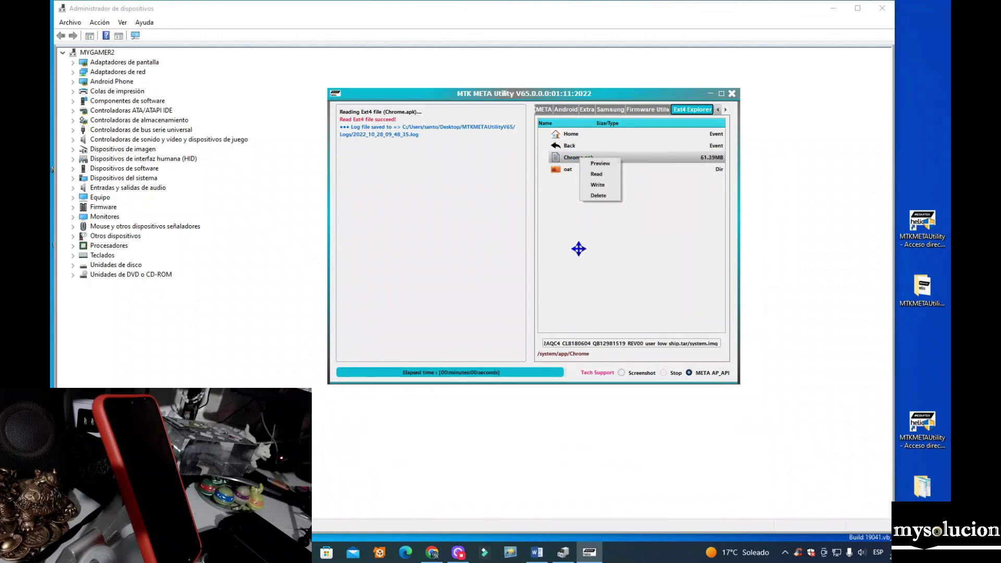
left_click(597, 174)
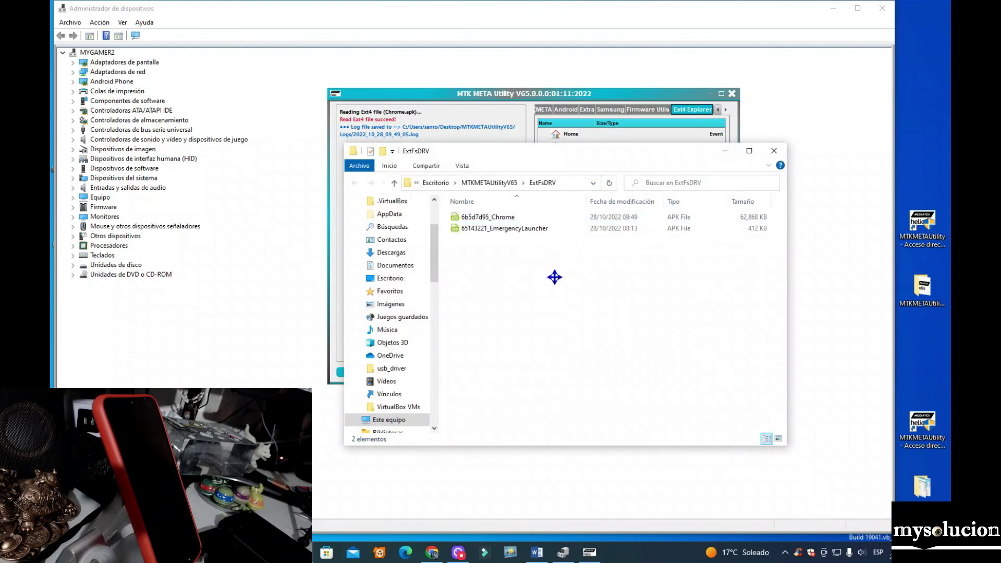
left_click(491, 218)
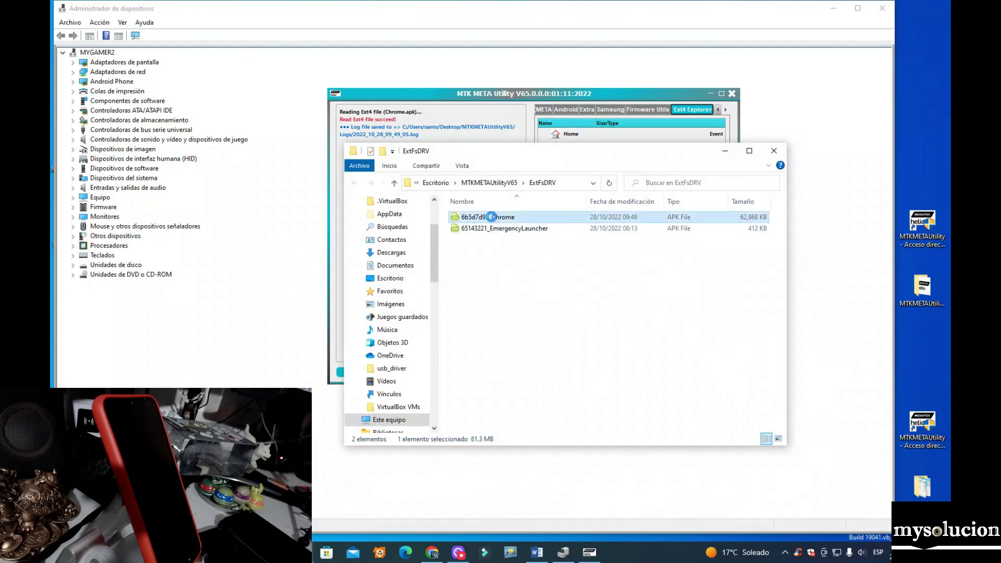
- Delete the 6b5d7d95_Chrome APK file from the ExtFsDRV folder and close the folder window
right_click(492, 218)
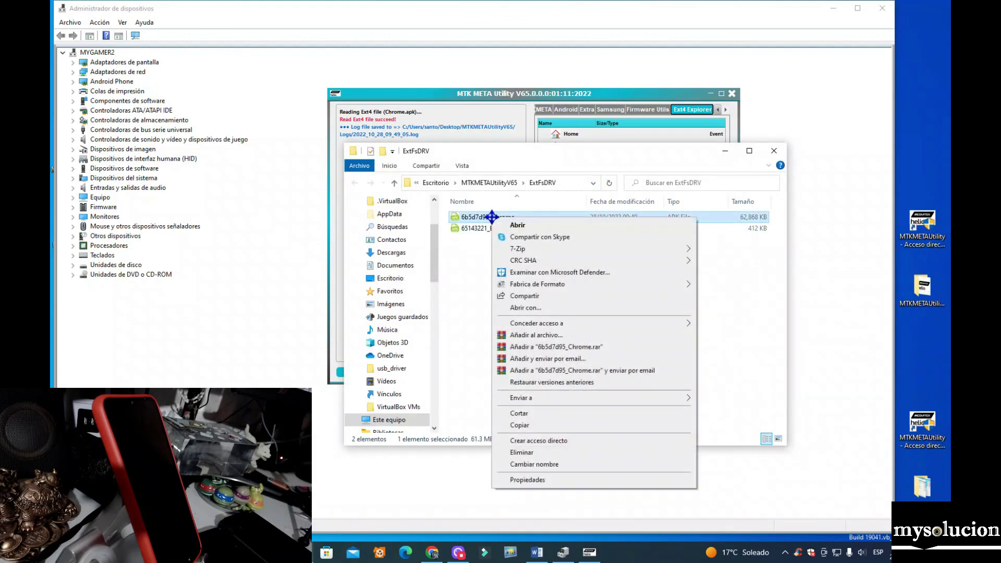
left_click(514, 453)
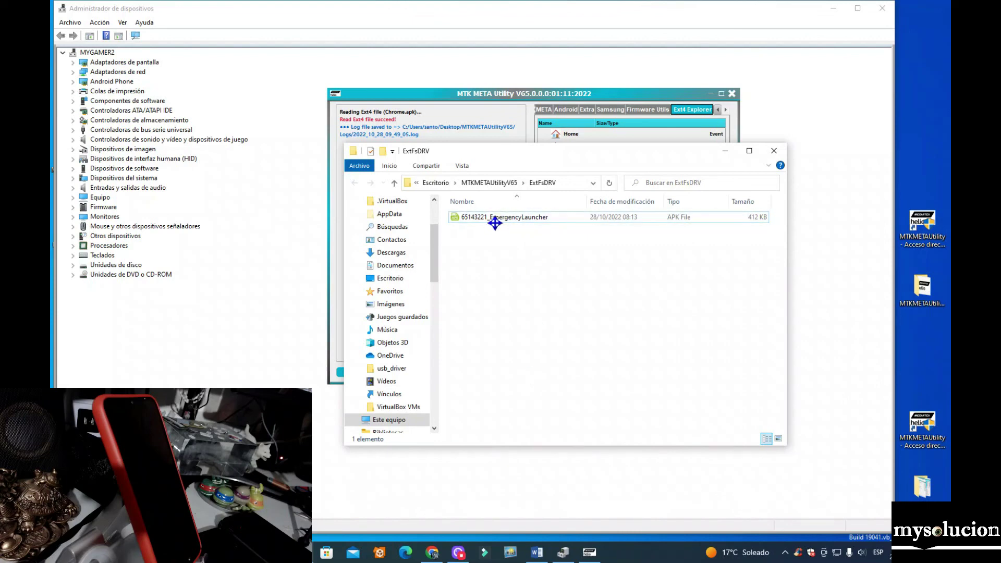
left_click(777, 147)
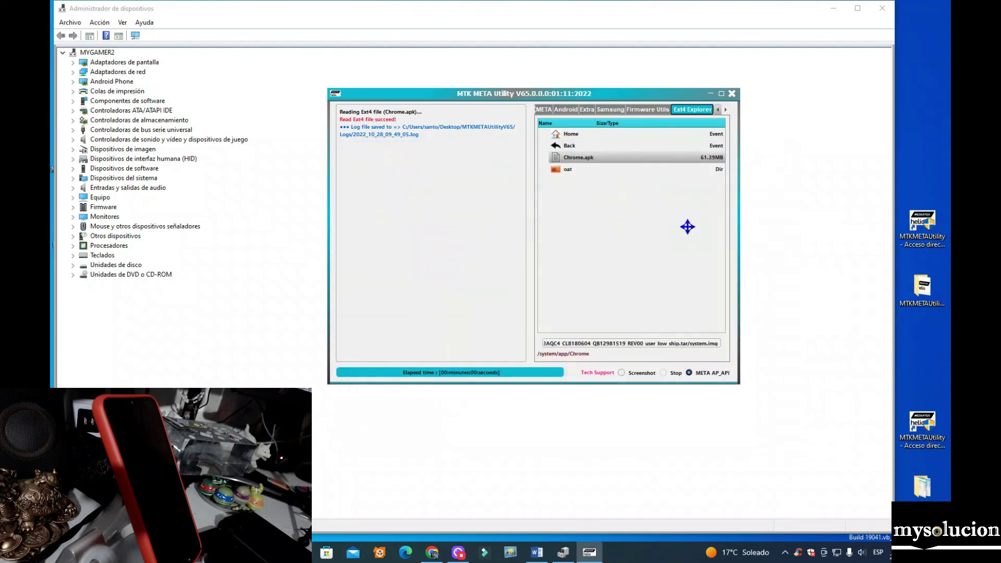
- Extract Chrome.apk once more with Read, and check the f2d75618_Chrome and 65143221_EmergencyLauncher files in the ExtFsDRV folder before closing it
right_click(578, 157)
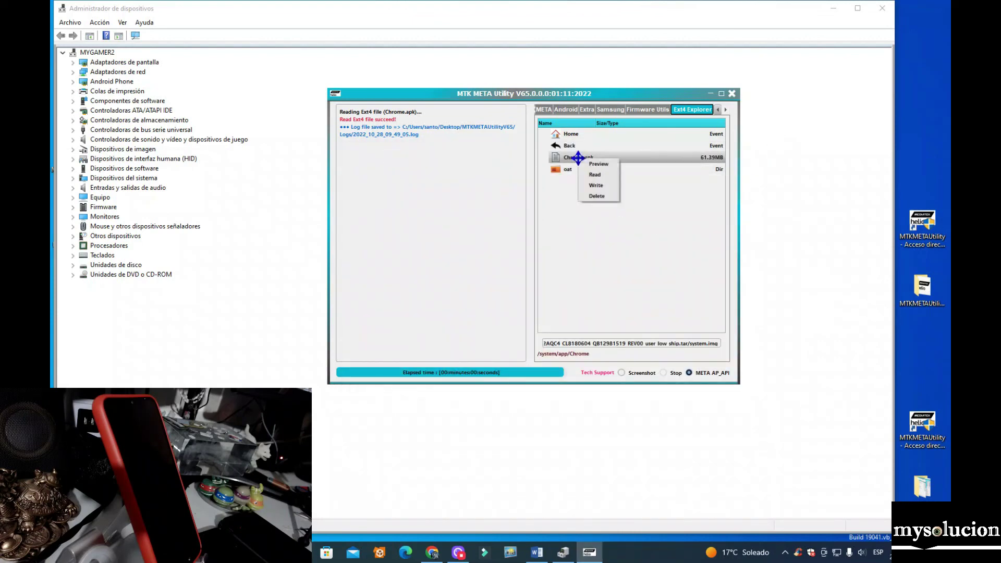
left_click(597, 177)
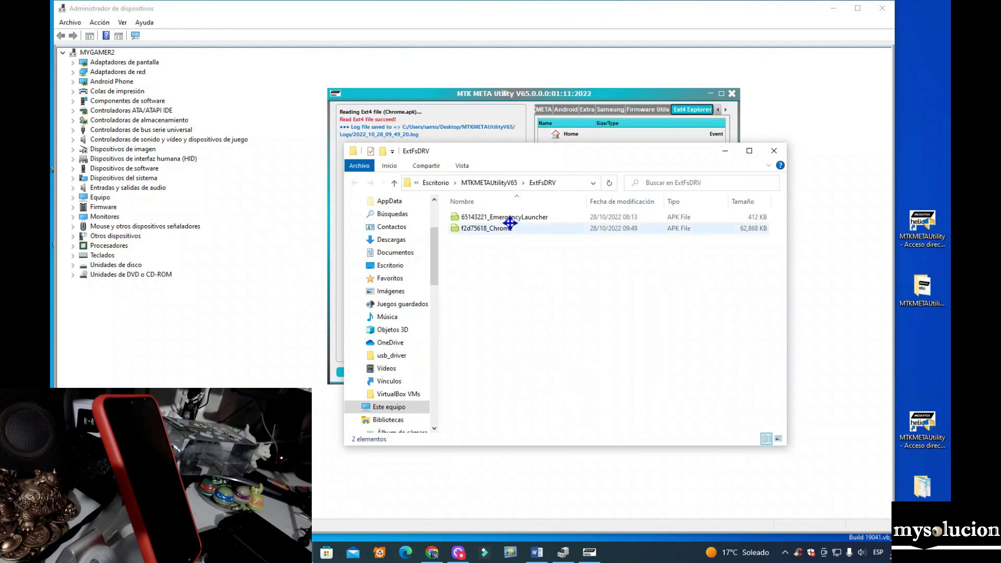
left_click(496, 229)
left_click(507, 217)
left_click(505, 242)
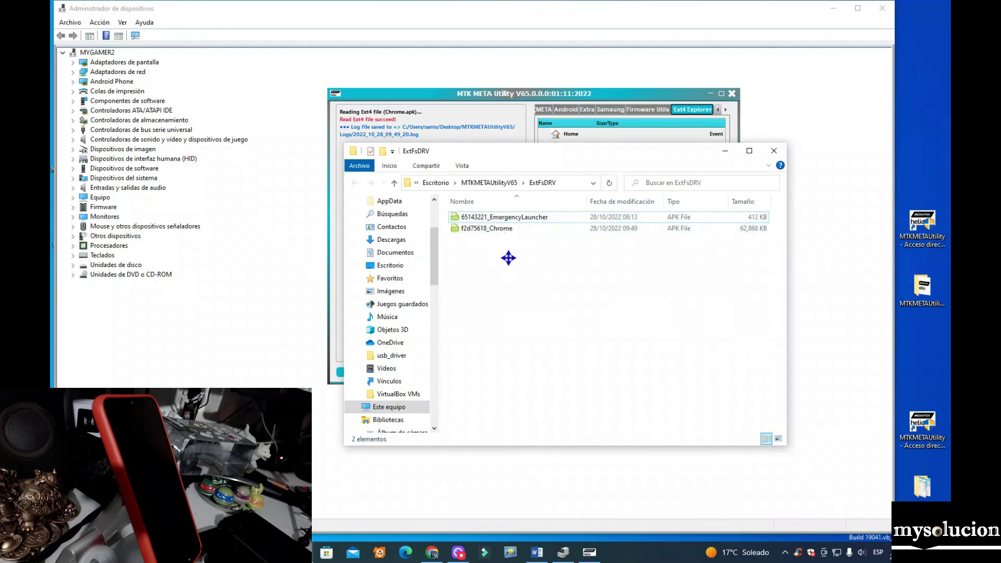
left_click(488, 228)
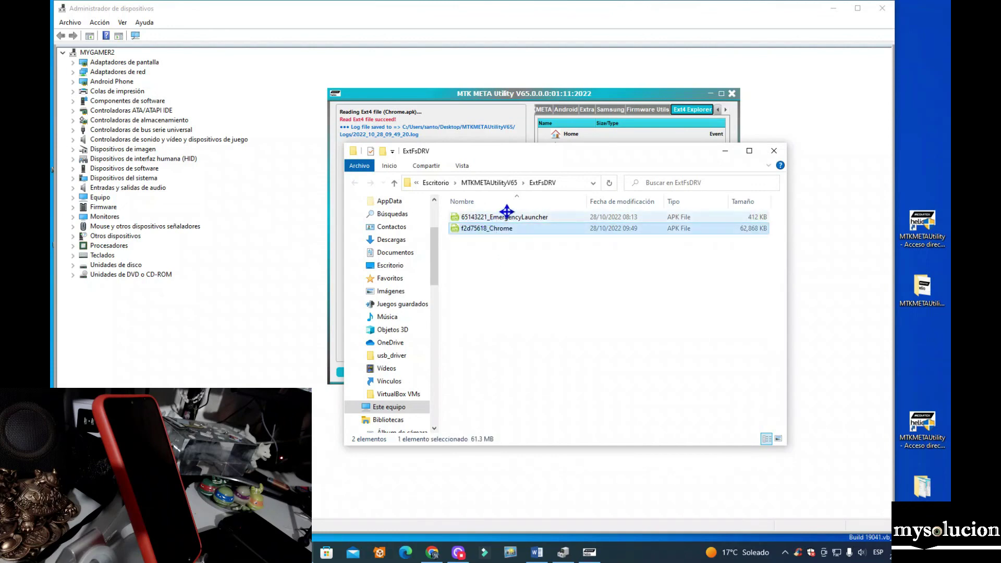
left_click(505, 218)
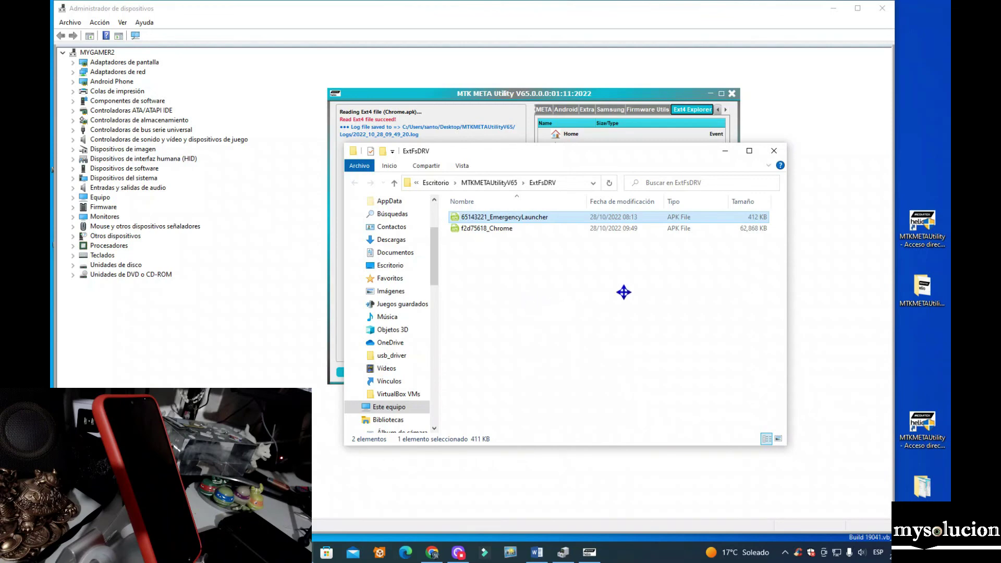
left_click(774, 150)
- Go back to /system/app and look through the whole list of app folders in the system image
double_click(557, 148)
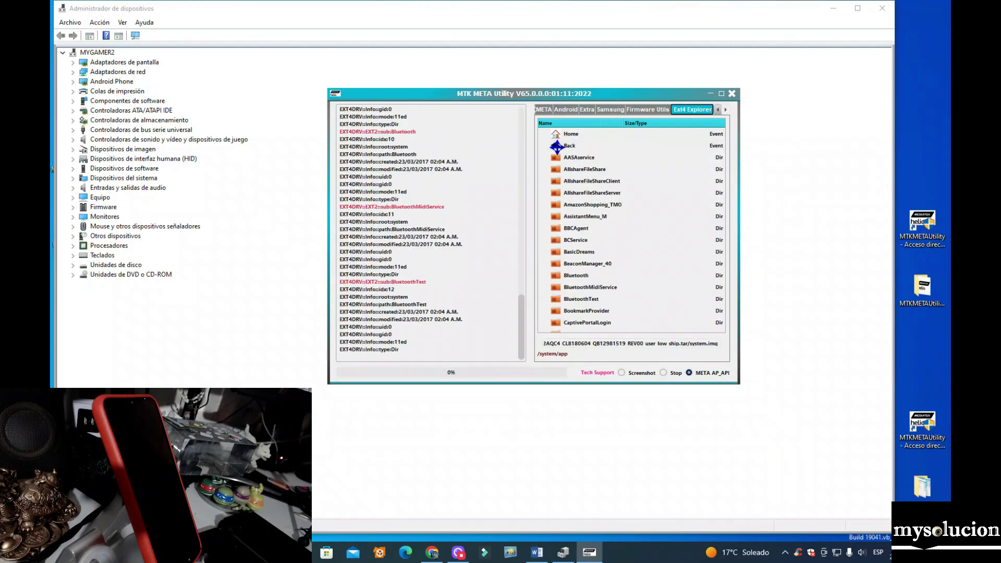
scroll(584, 193, "down", 3)
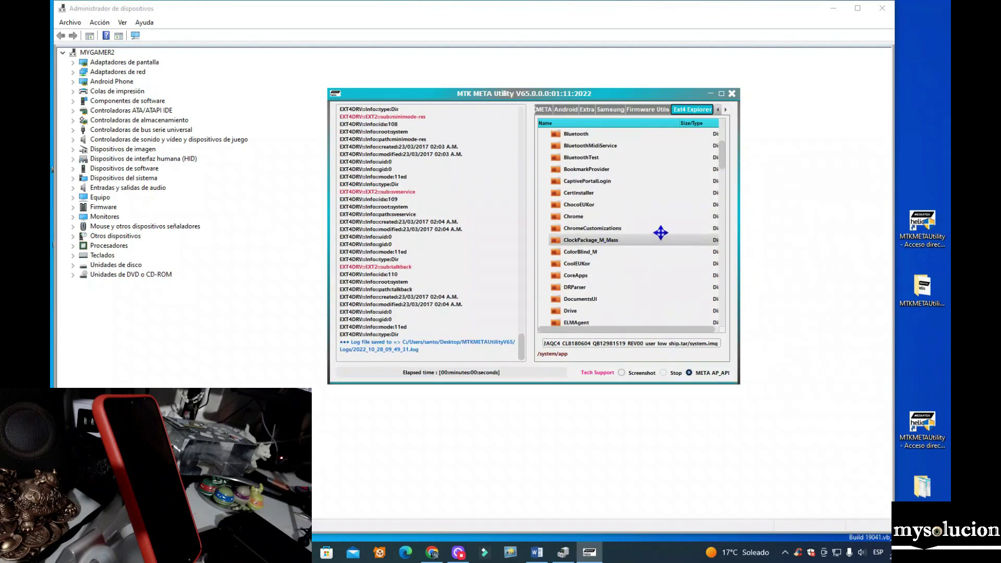
scroll(624, 192, "down", 3)
scroll(618, 199, "down", 8)
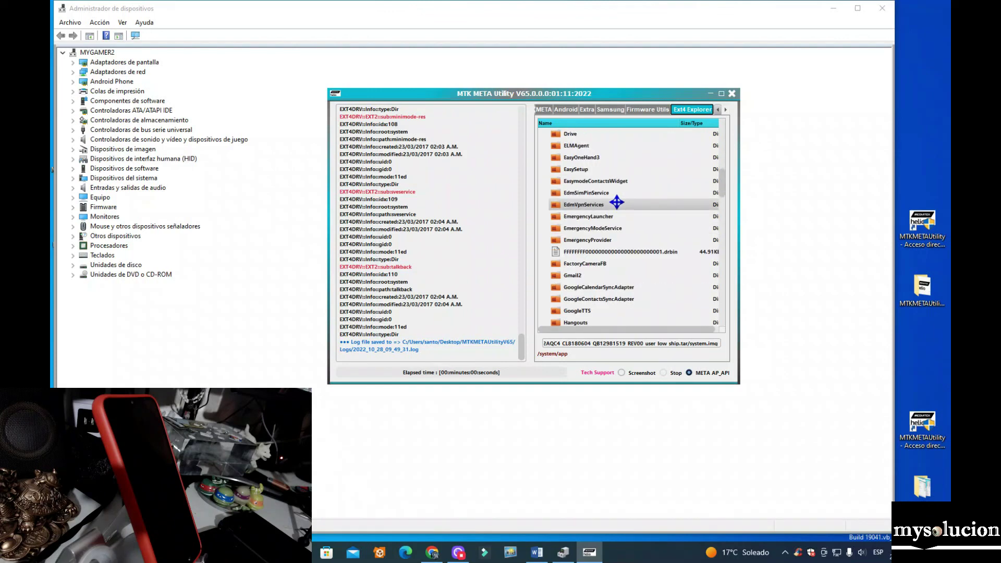
scroll(613, 199, "down", 8)
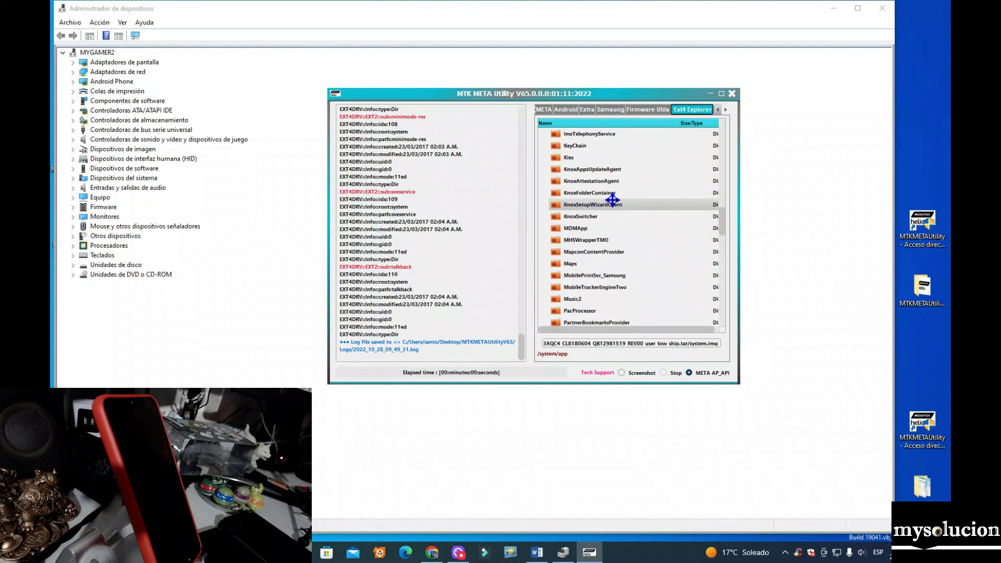
scroll(632, 208, "down", 2)
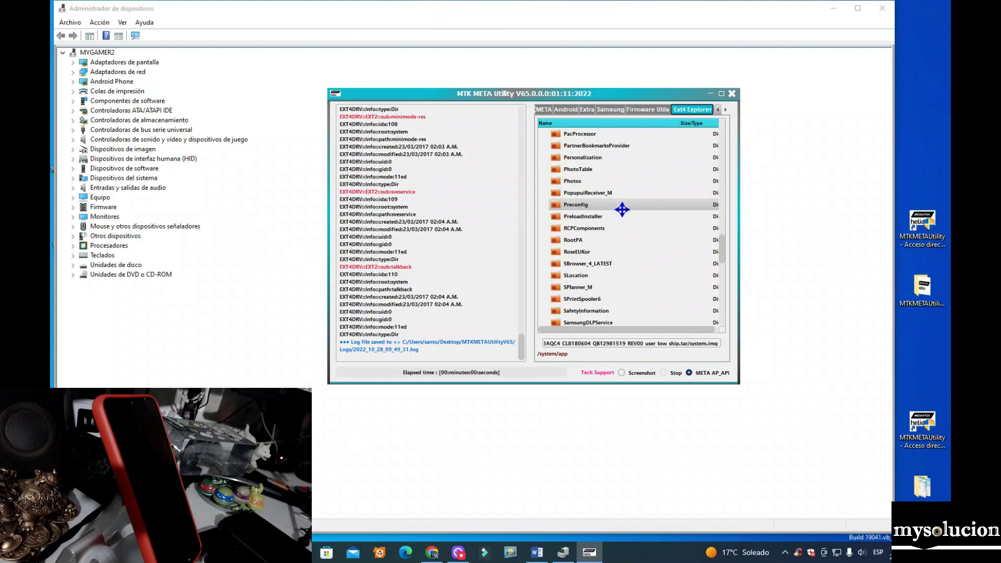
scroll(622, 206, "down", 4)
scroll(622, 194, "down", 5)
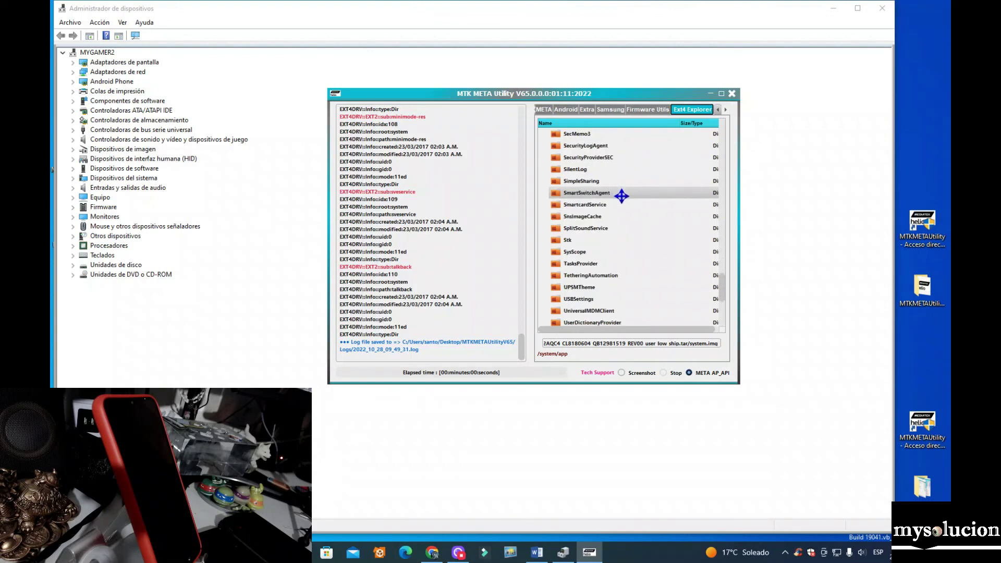
scroll(623, 234, "down", 3)
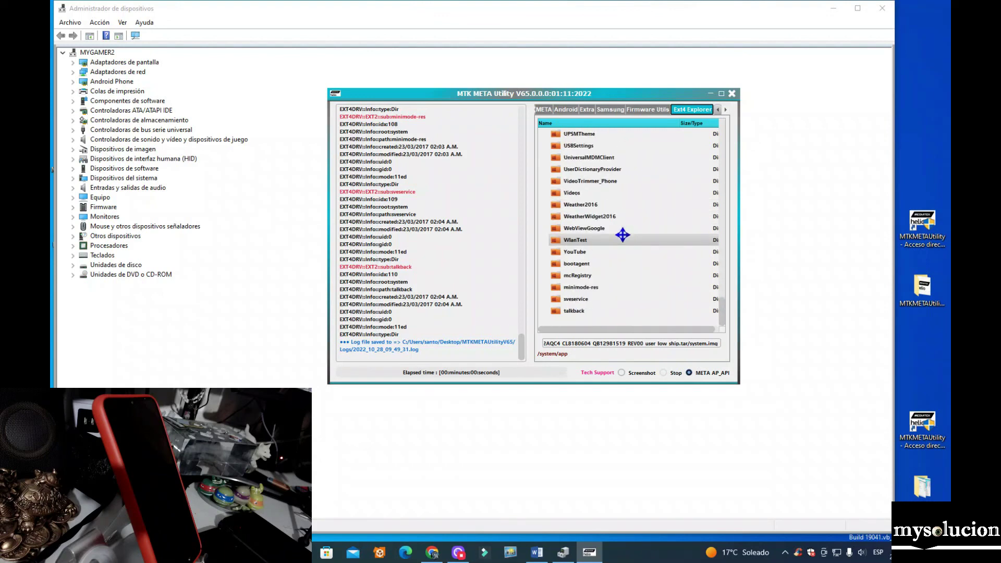
scroll(626, 261, "up", 13)
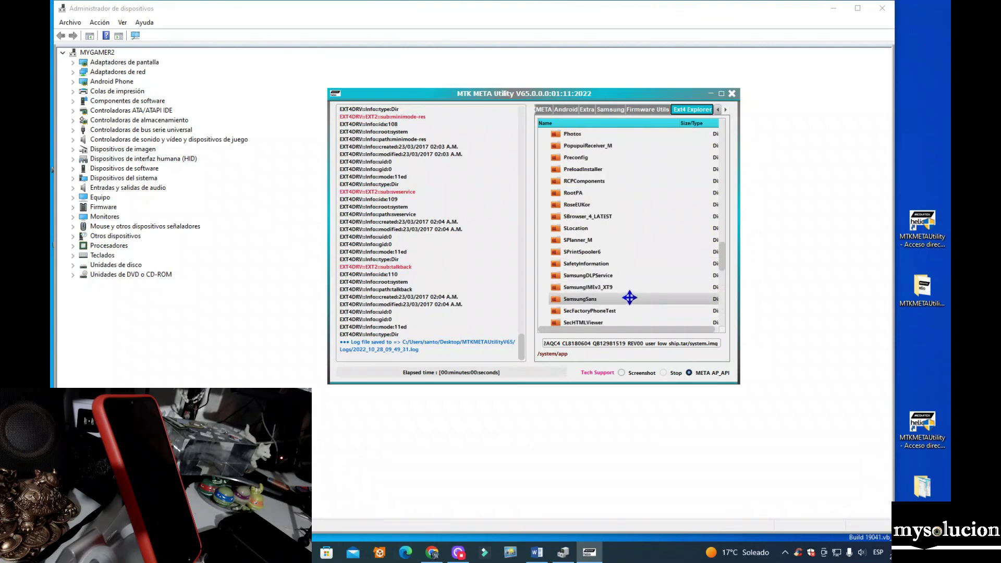
scroll(631, 295, "up", 15)
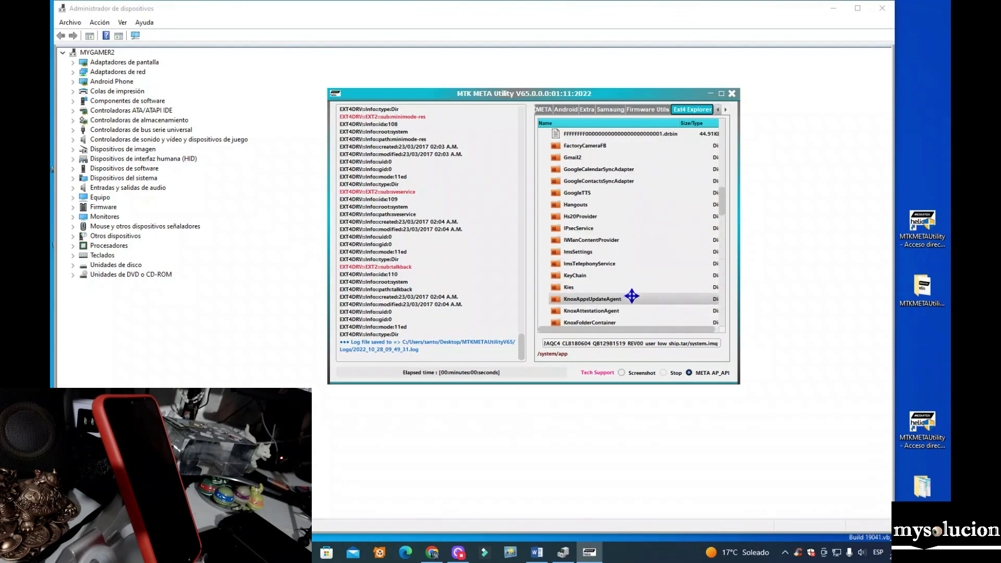
scroll(632, 296, "up", 8)
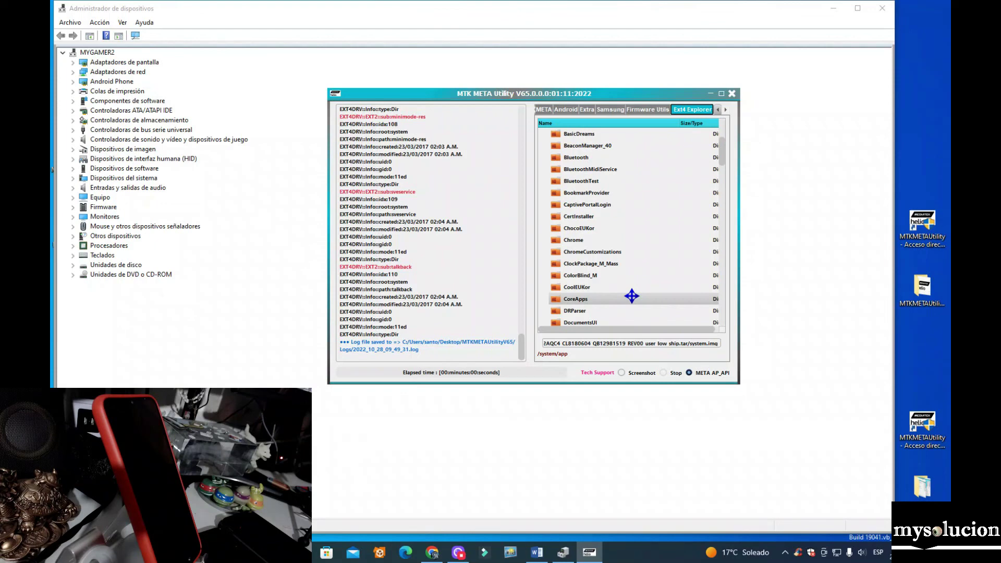
scroll(631, 296, "up", 1)
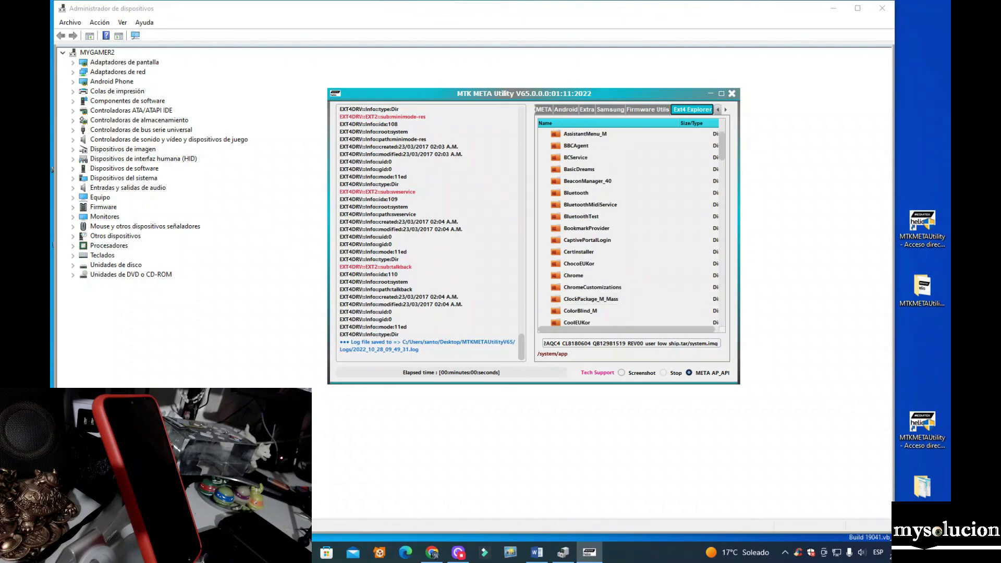